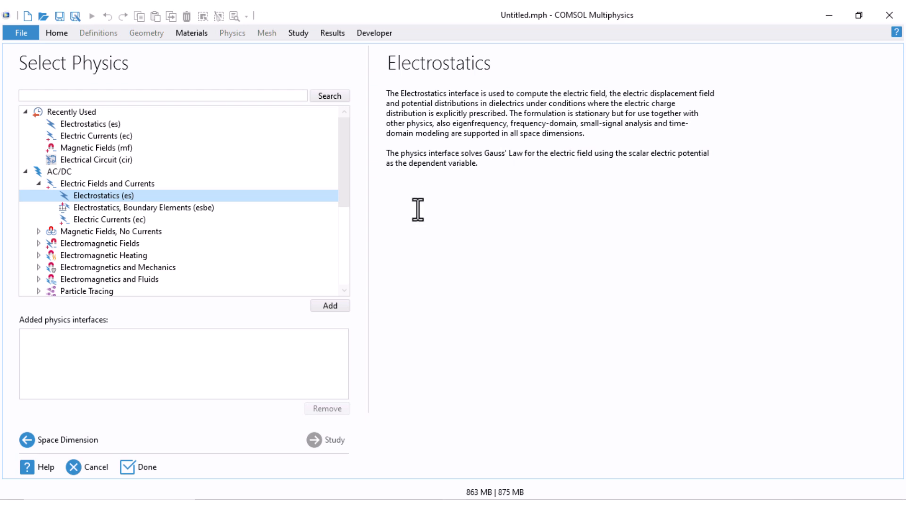
Step: Add the Electrostatics physics interface with a Stationary study and finish the model setup
left_click(330, 304)
left_click(314, 440)
left_click(90, 121)
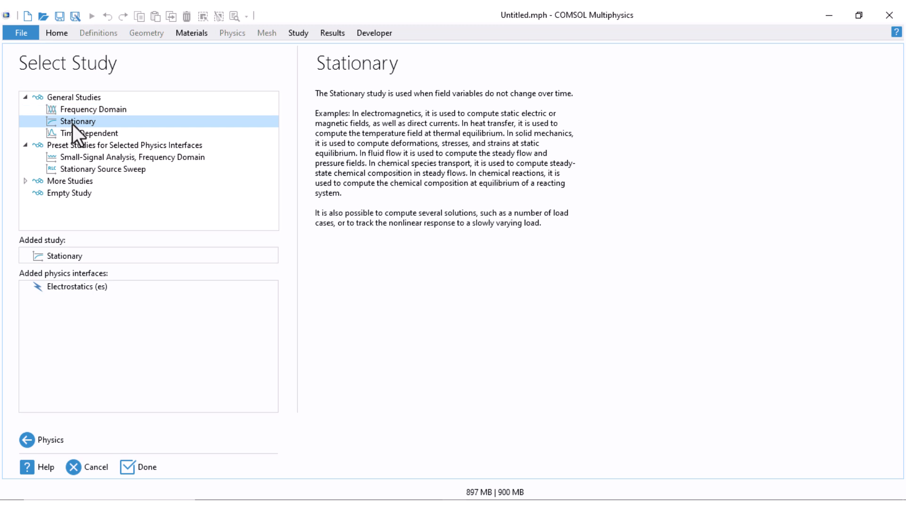
left_click(146, 466)
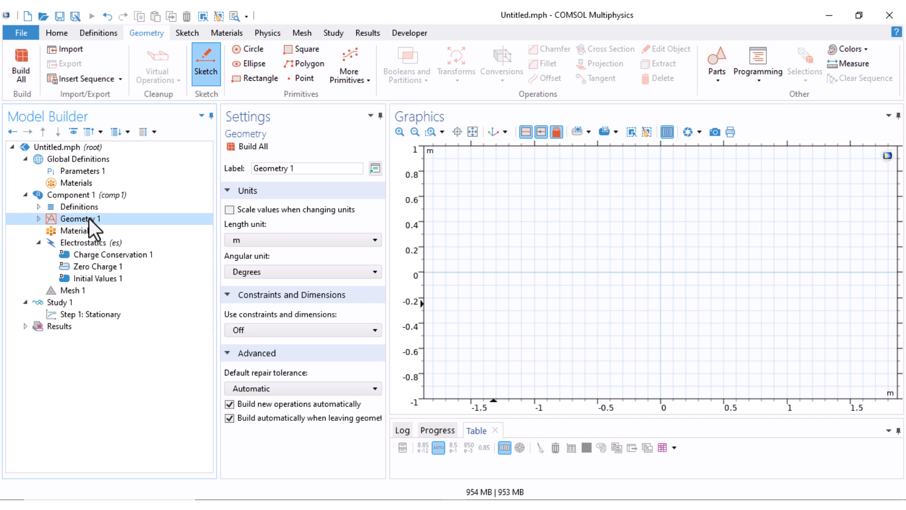
Step: Set the geometry's length unit to cm
left_click(245, 237)
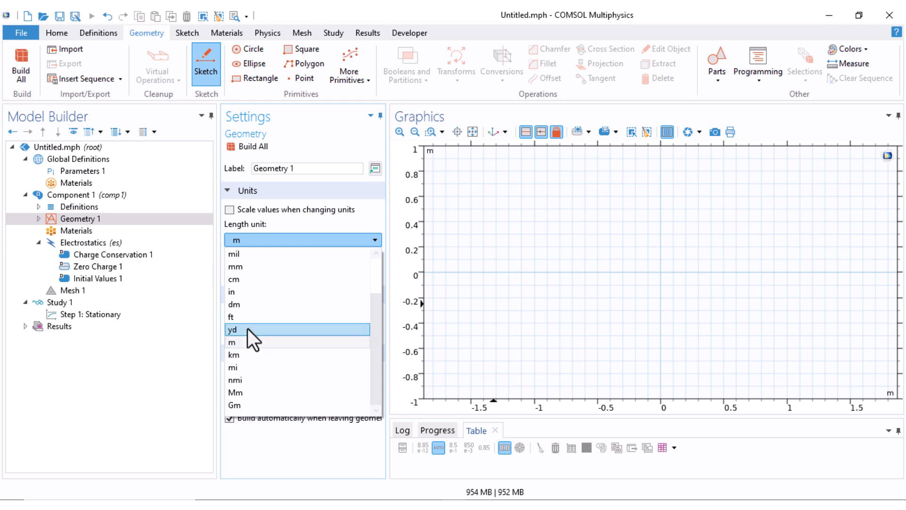
left_click(255, 278)
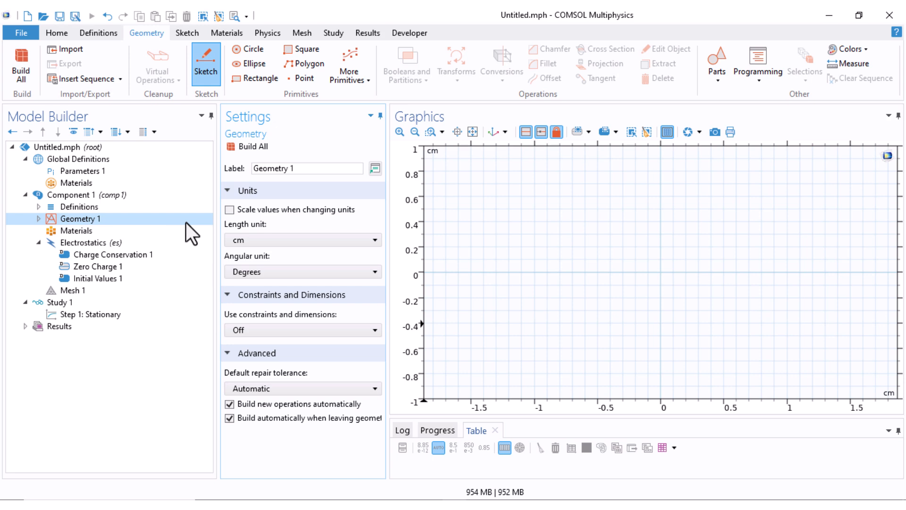
Step: Add a solid rectangle to the geometry and set its width to 10 cm
left_click(154, 34)
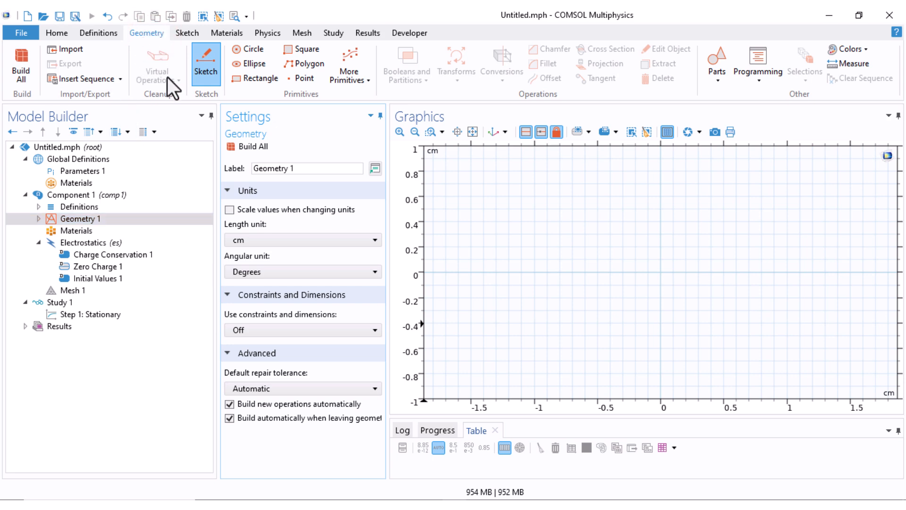
left_click(255, 78)
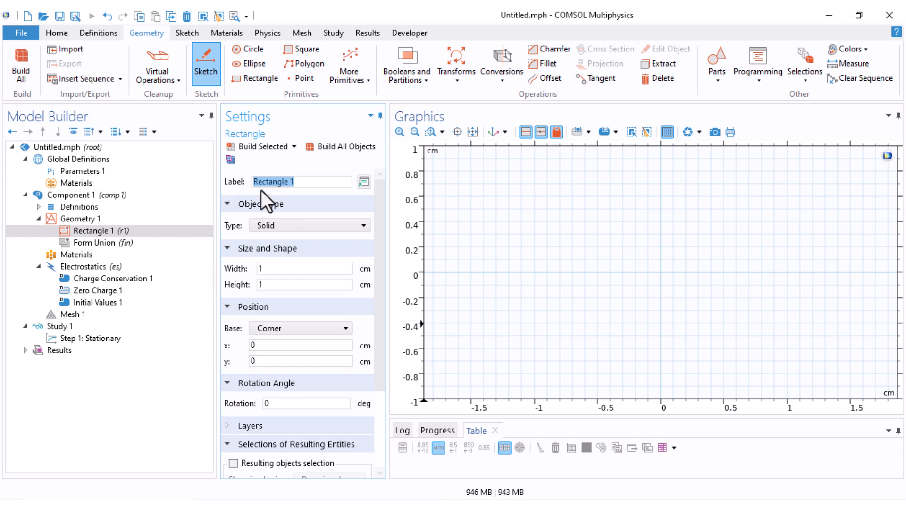
left_click(283, 225)
left_click(284, 225)
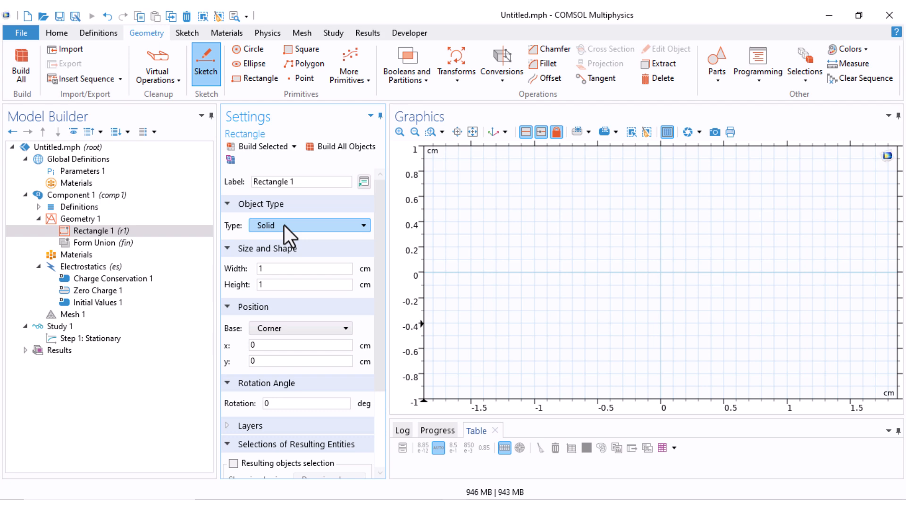
double_click(255, 269)
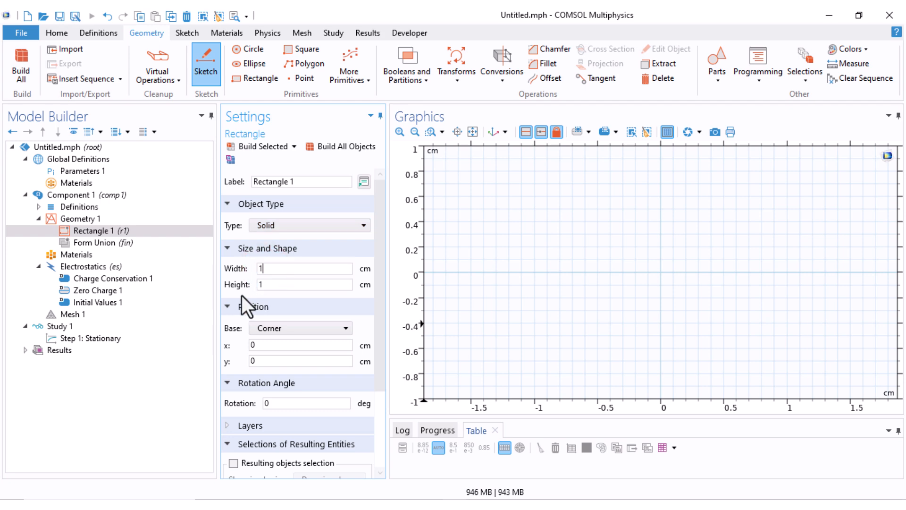
type("10")
key("Tab")
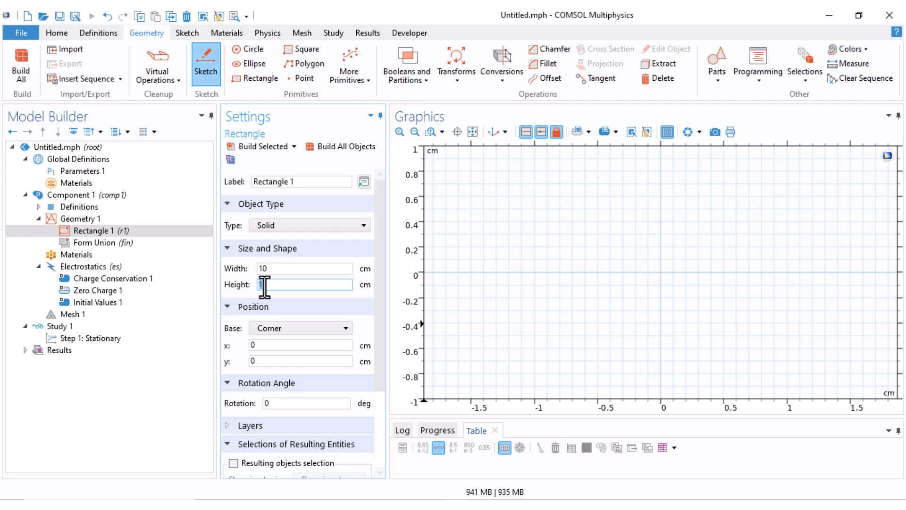
Step: Change the rectangle's base position to Center and build the complete geometry as a union
left_click(264, 325)
left_click(265, 341)
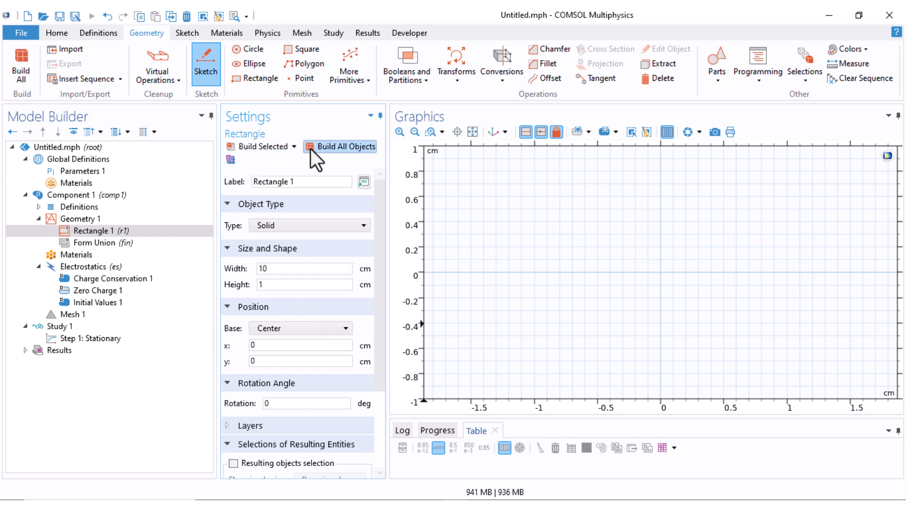
left_click(265, 147)
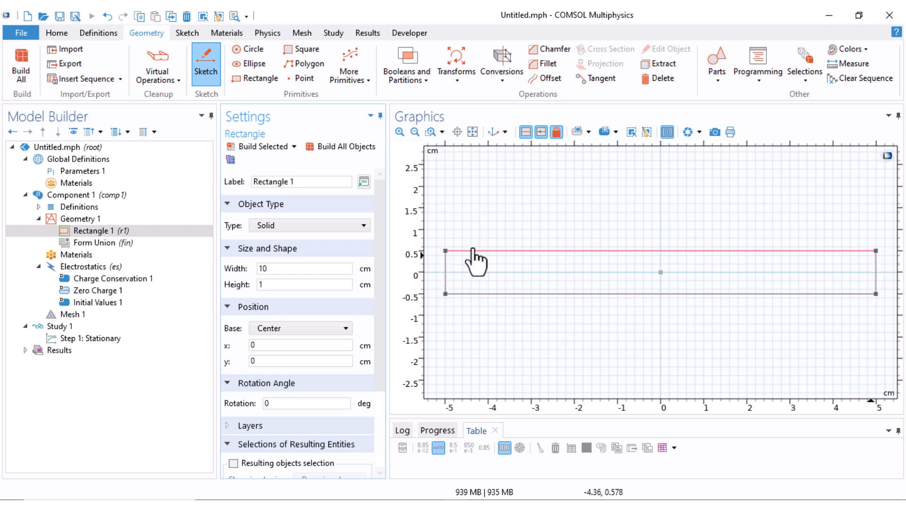
left_click(160, 241)
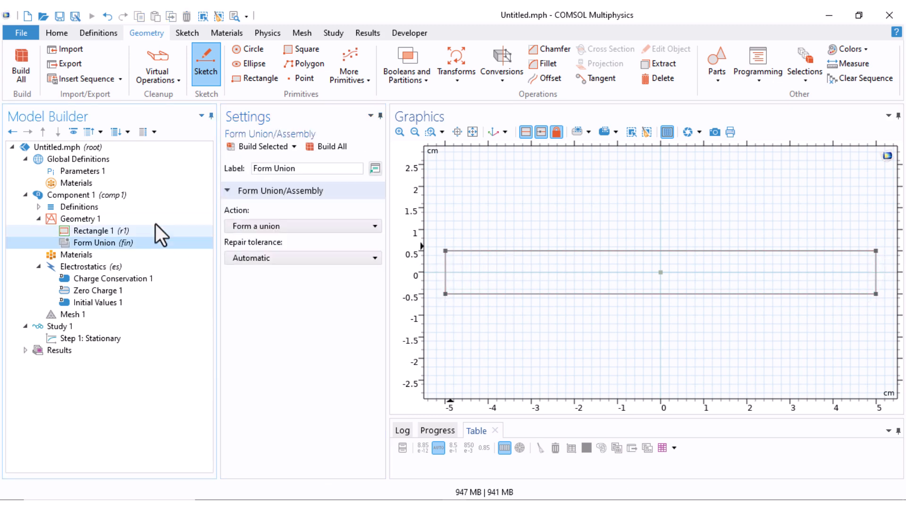
left_click(333, 147)
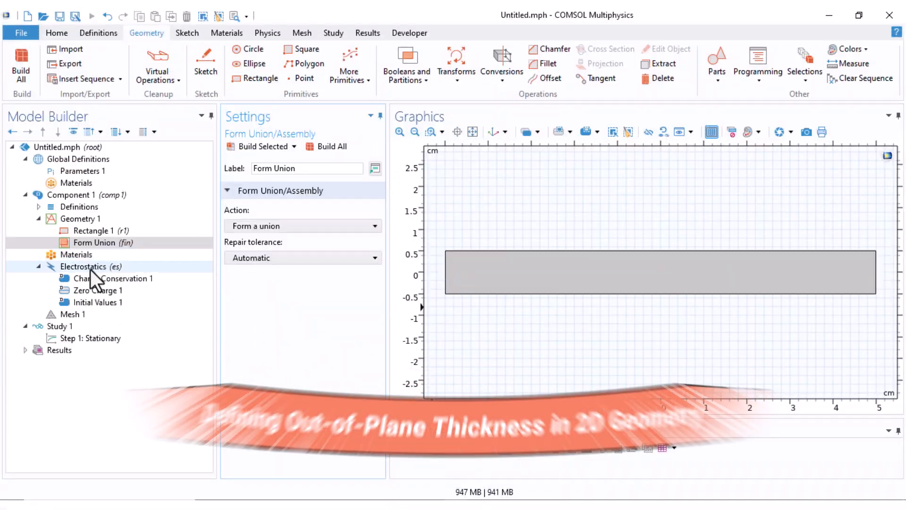
Step: Set the out-of-plane thickness of the Electrostatics interface to 0.1 m
left_click(90, 268)
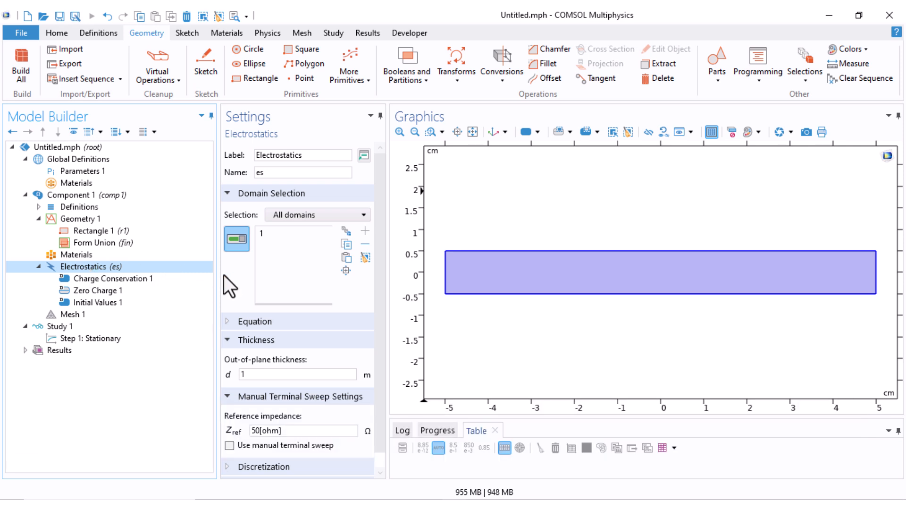
left_click_drag(215, 272, 197, 275)
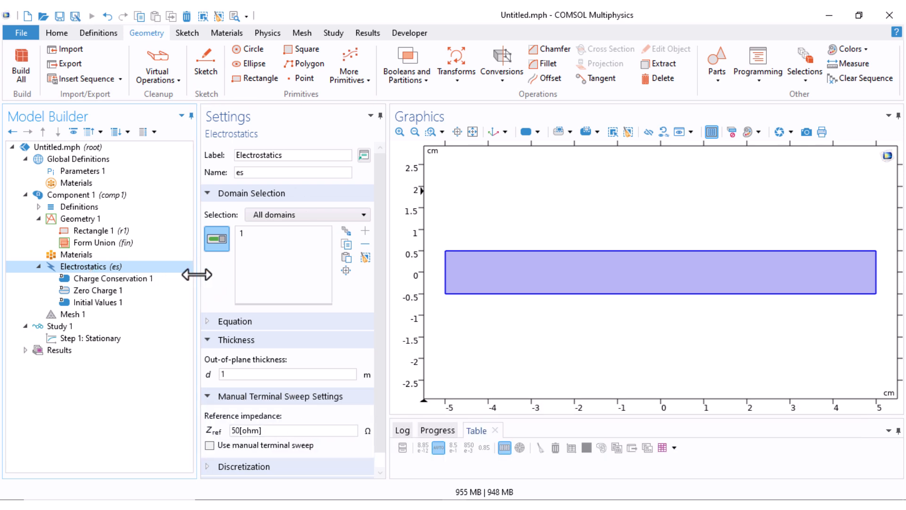
double_click(256, 373)
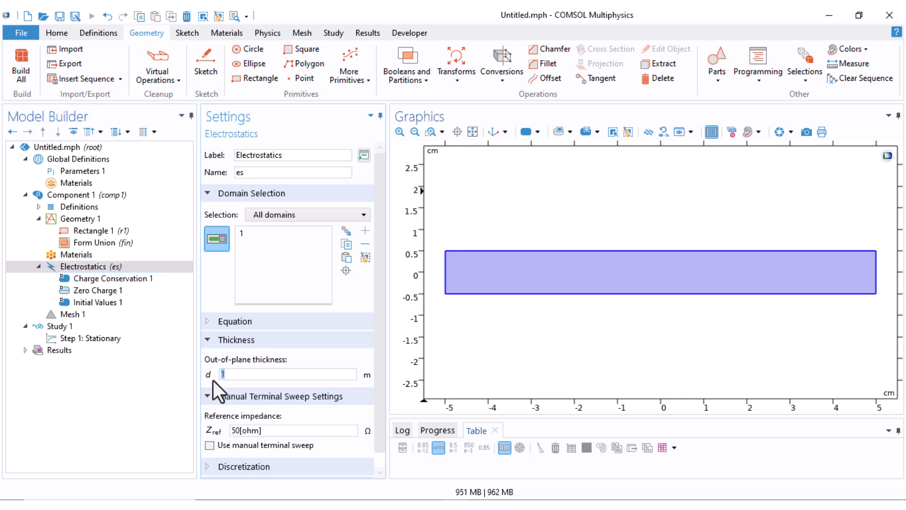
type("0.1")
Step: Search the material library for quartz and assign the Quartz material from the AC/DC library to the rectangle
left_click(81, 252)
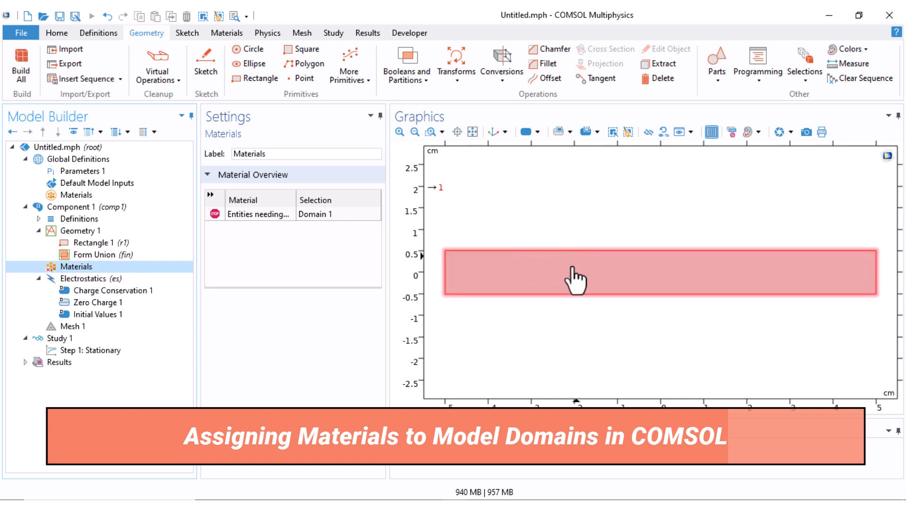
right_click(75, 265)
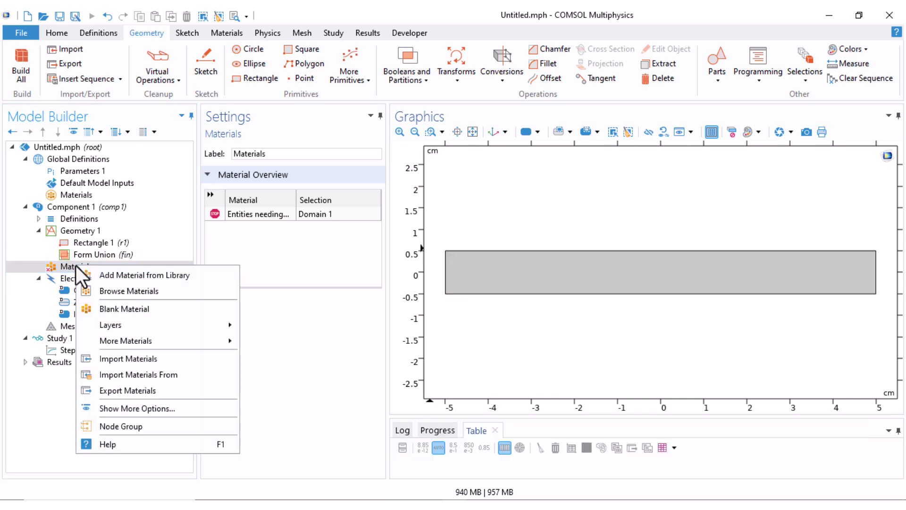
left_click(106, 273)
left_click(786, 161)
type("quar")
type("tz")
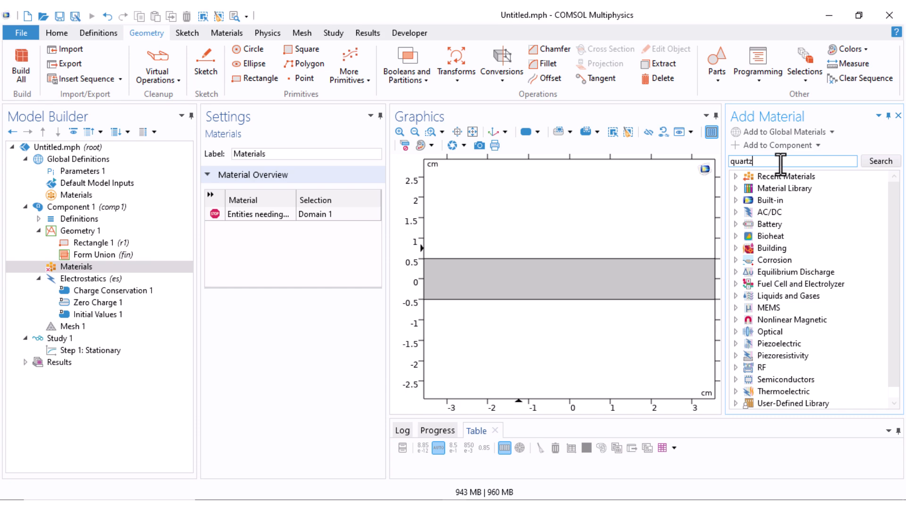
left_click(881, 161)
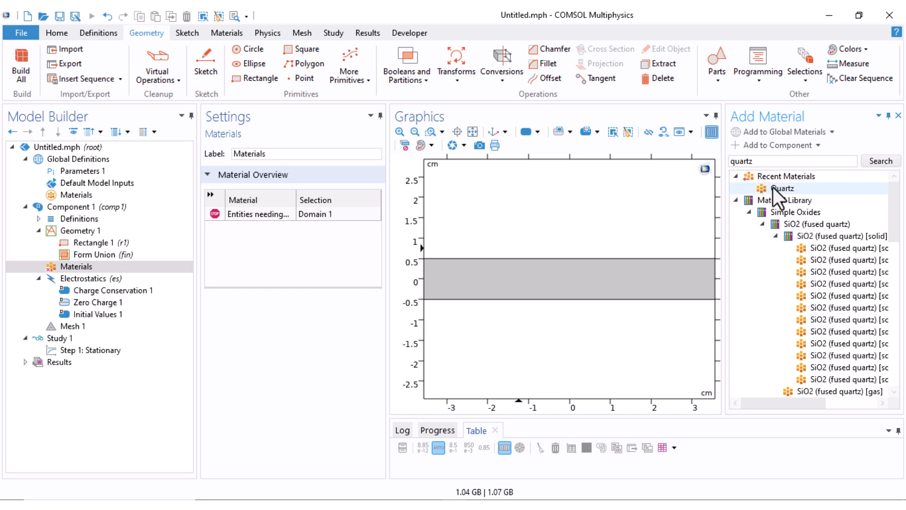
left_click_drag(897, 226, 890, 344)
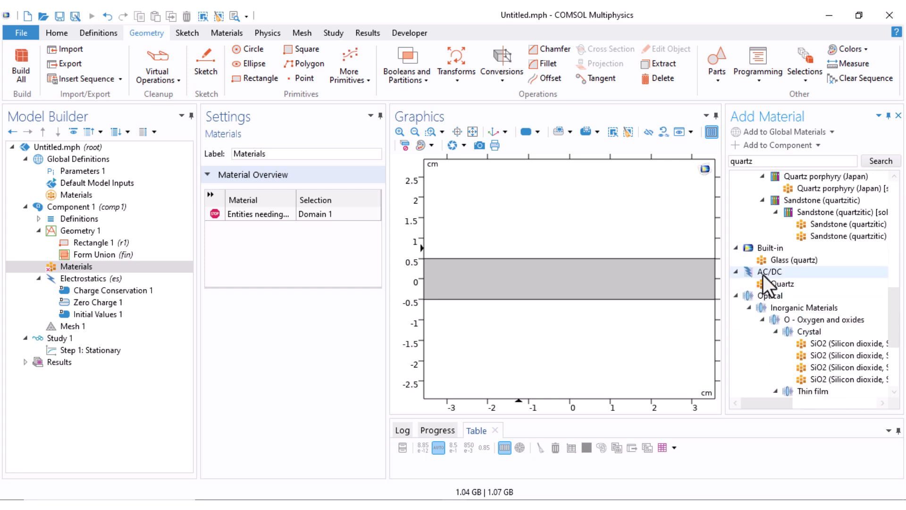
left_click_drag(769, 281, 628, 304)
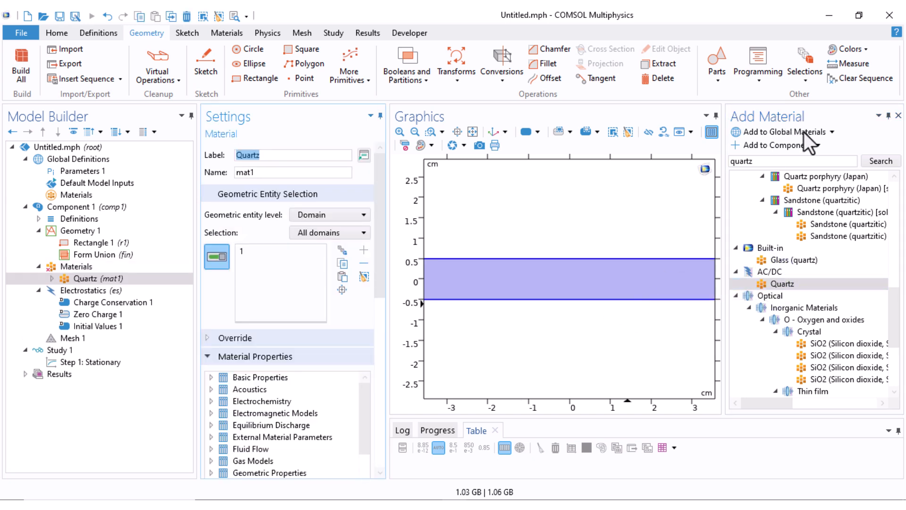
left_click(898, 115)
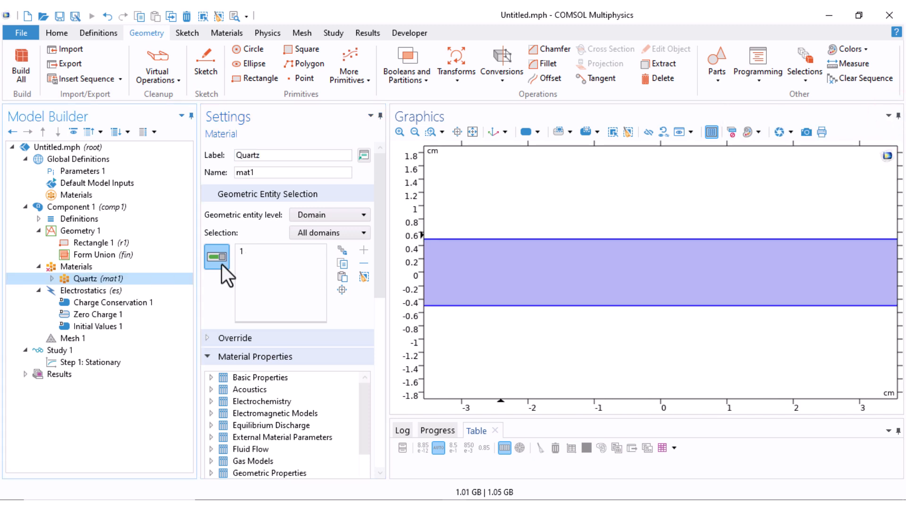
Step: Remove domain 1 from the Quartz material's selection and assign the rectangle to the material again
middle_click_drag(550, 229, 547, 295)
right_click_drag(546, 295, 594, 318)
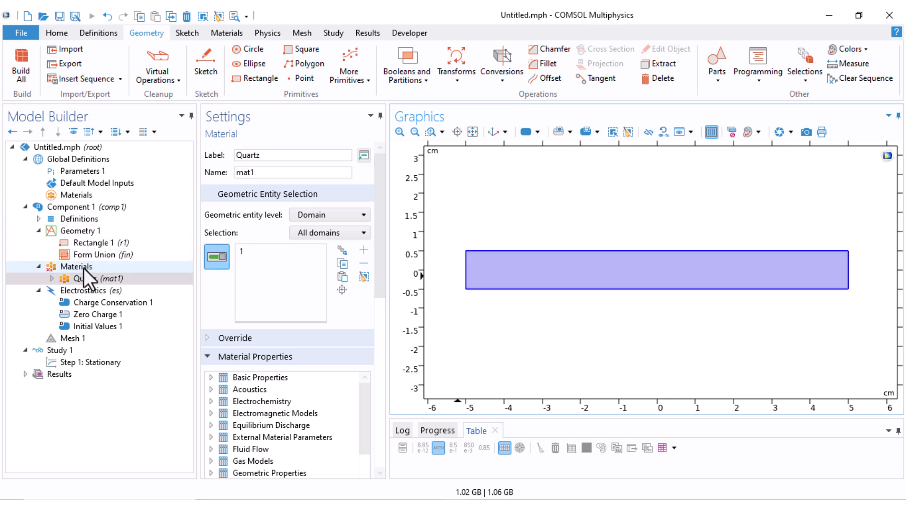
left_click(78, 303)
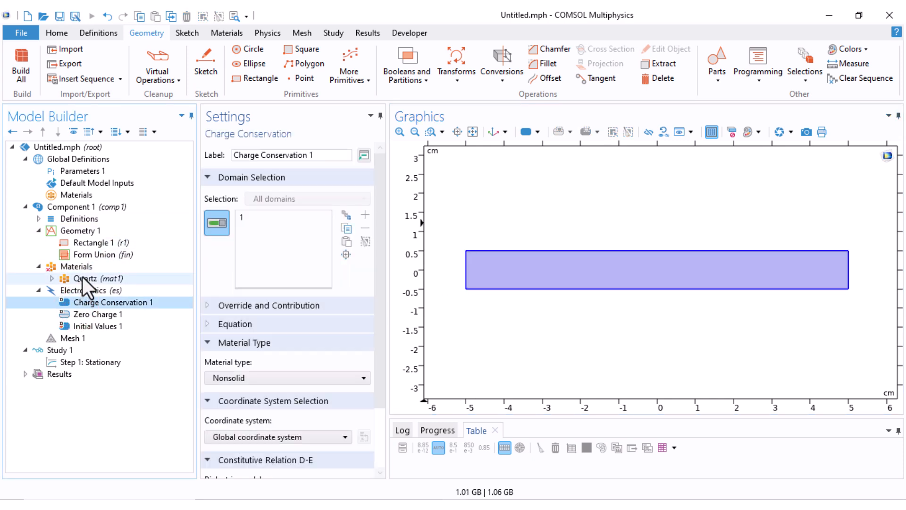
left_click(83, 278)
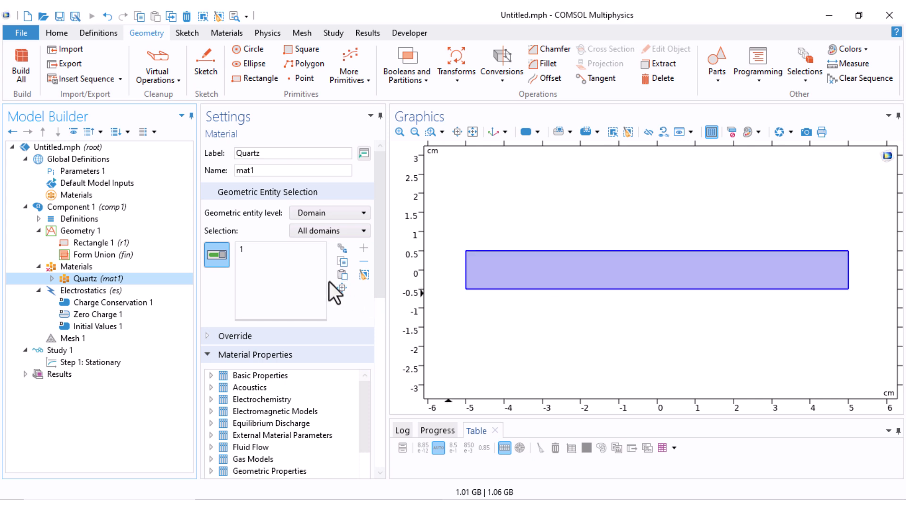
left_click(248, 253)
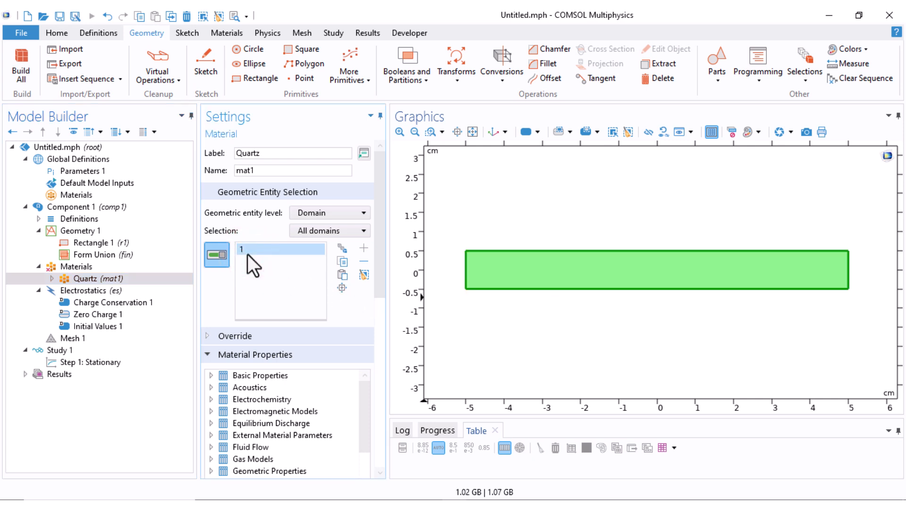
left_click(363, 262)
left_click(83, 270)
left_click(98, 279)
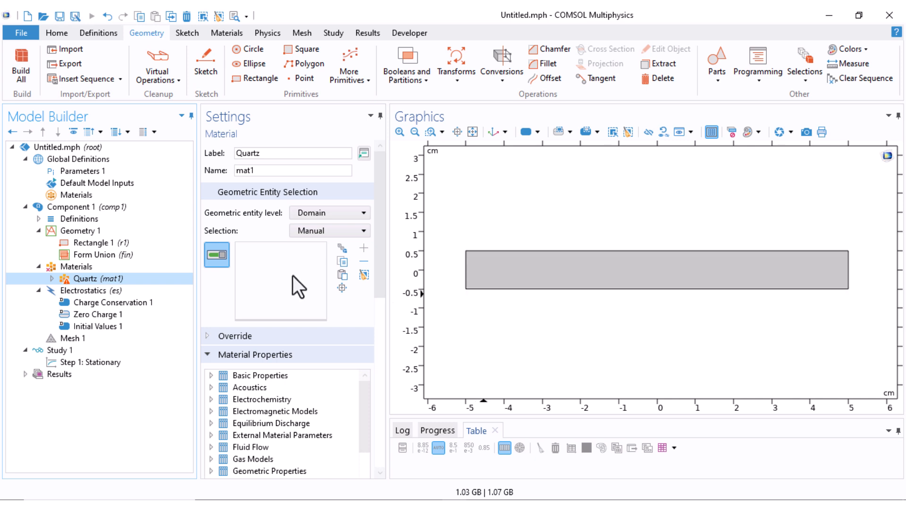
left_click(548, 272)
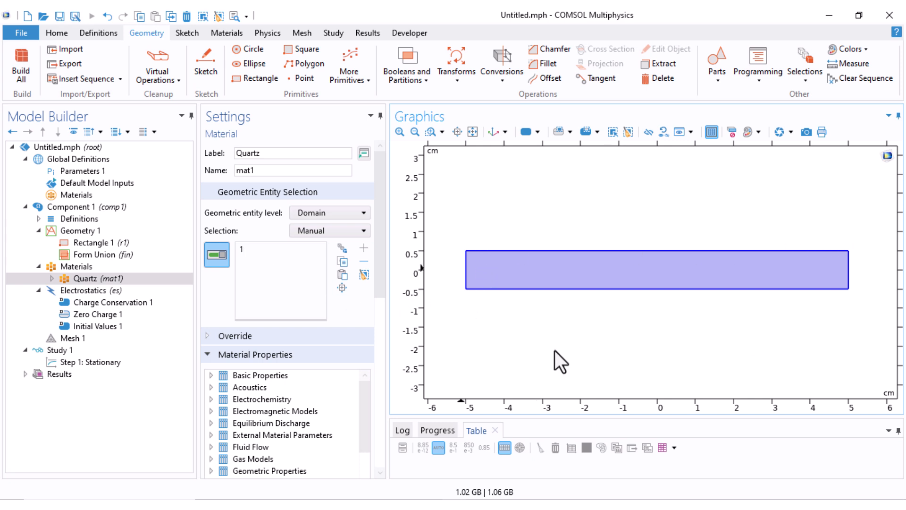
Step: Save the model as Parallel-Plate Capacitor.mph
left_click(59, 19)
double_click(118, 259)
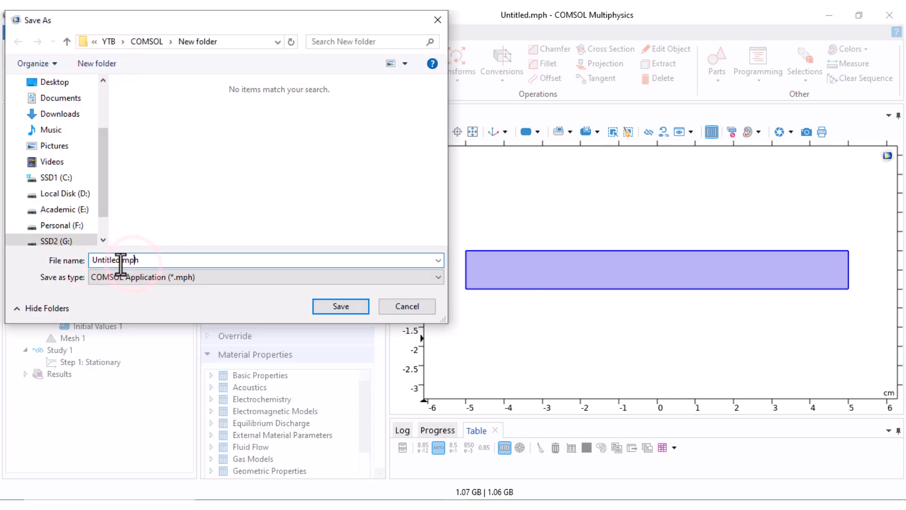
type("Parallel-Plate Capac")
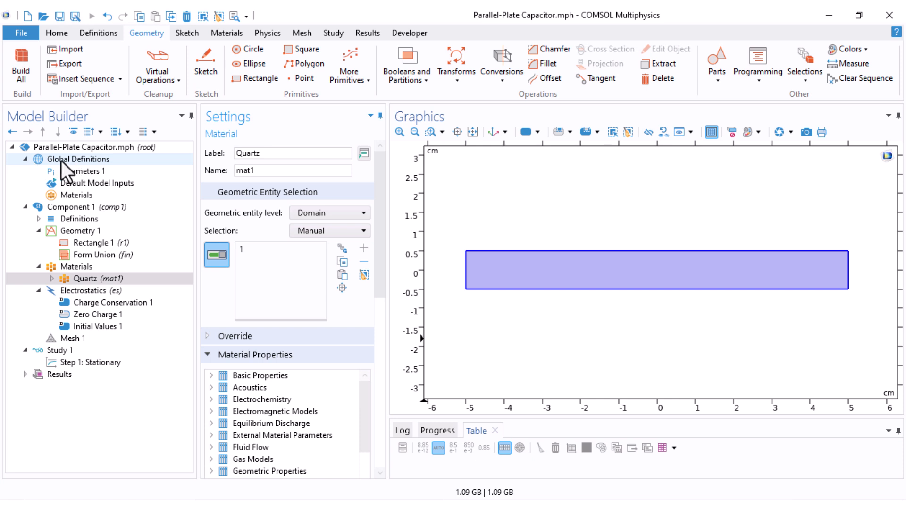
Step: Define global parameter dd with expression 1 and description "Distance between plates"
left_click(95, 172)
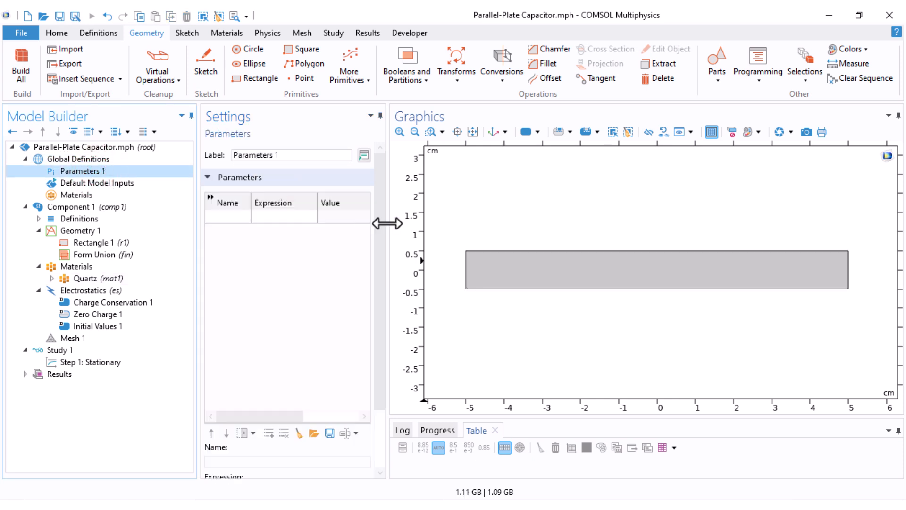
left_click_drag(387, 230, 465, 231)
left_click_drag(198, 234, 148, 237)
left_click(175, 218)
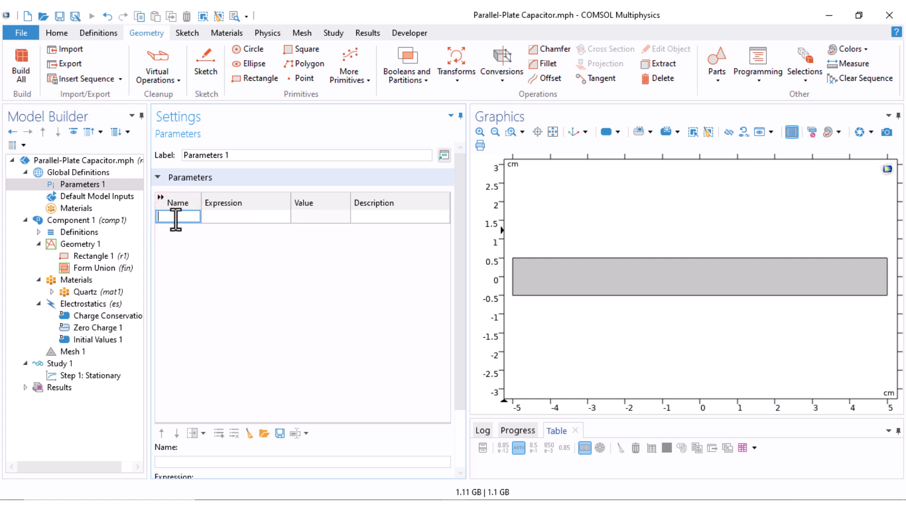
type("dd")
key("Tab")
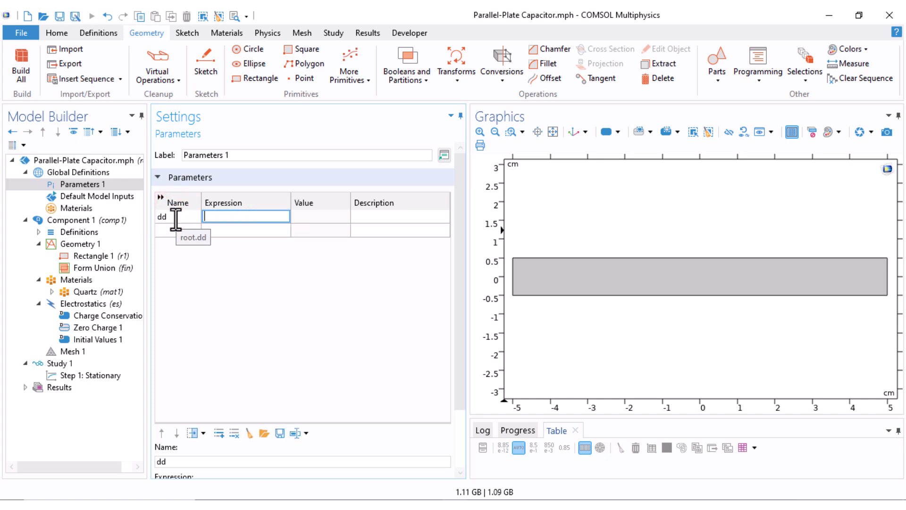
type("1")
key("Tab")
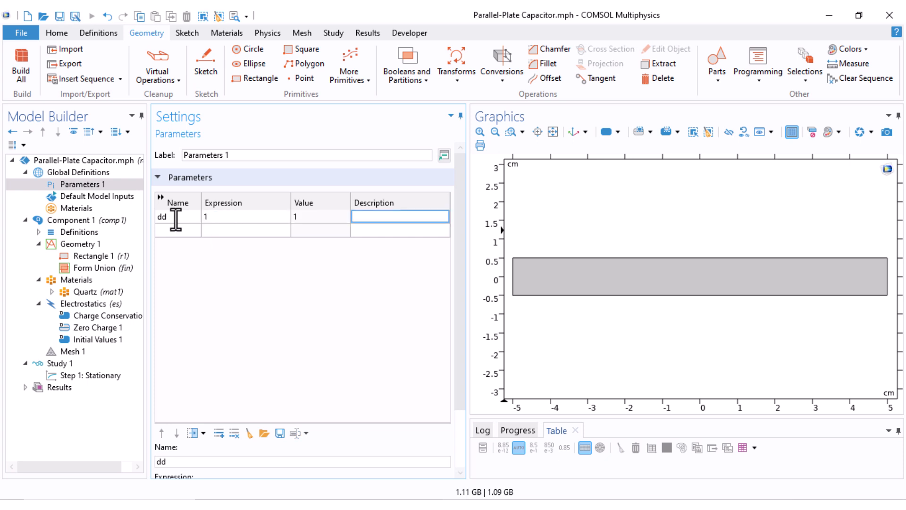
type("Distance between plates")
key("shift+Tab")
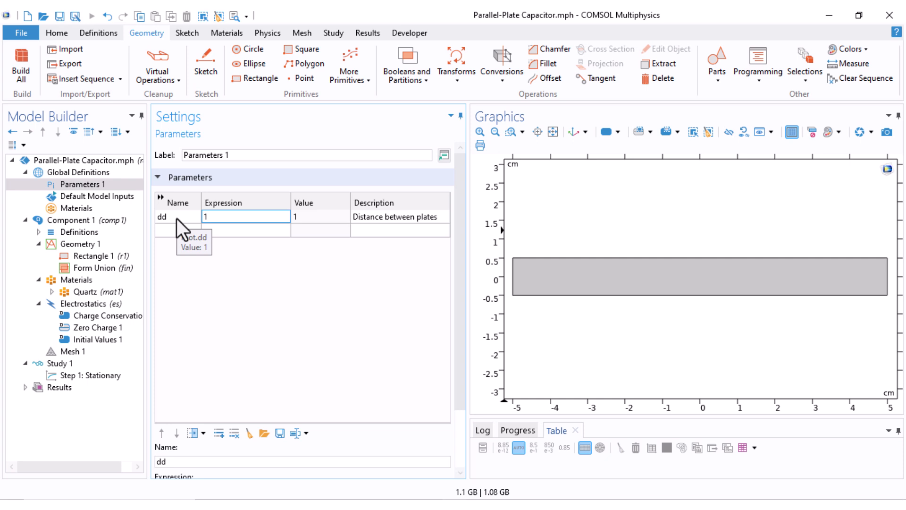
key("Tab")
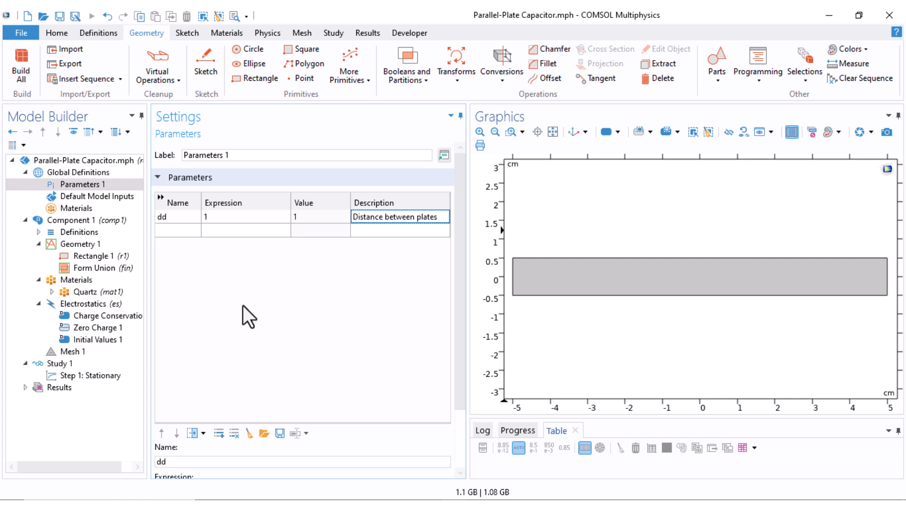
Step: Add a parameter ll with expression 10 and description "Length of plates"
left_click(177, 231)
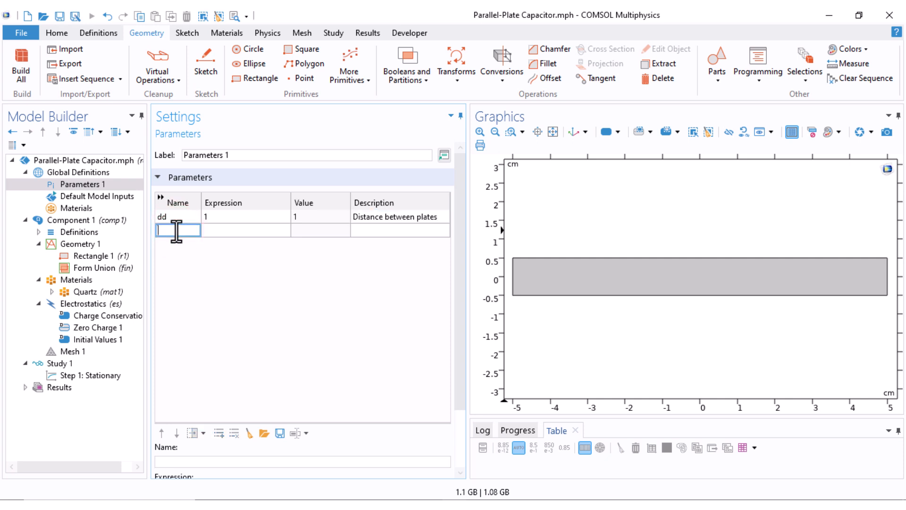
type("ll")
key("Tab")
type("10")
key("Tab")
type("Le")
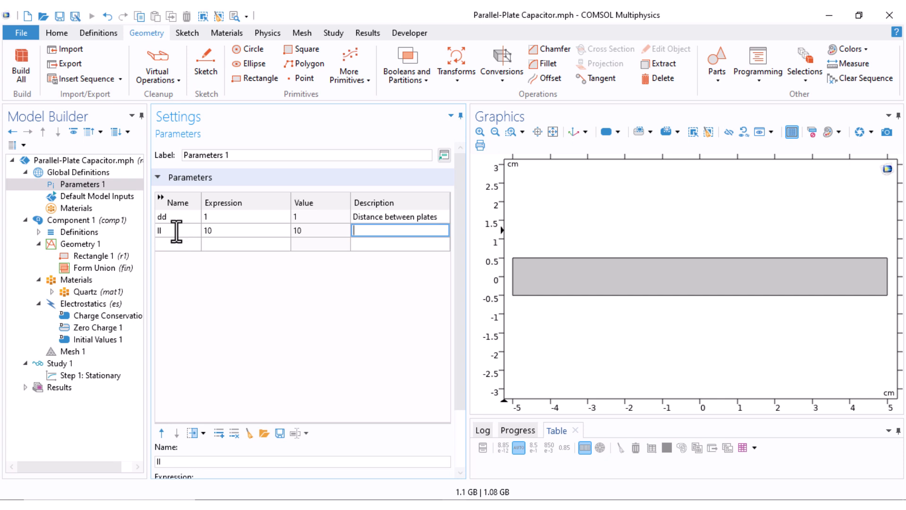
type("ngth of plates")
Step: Add a parameter ww with expression 0.1 and description "Depth of plates", checking the thickness unit in Electrostatics
left_click(176, 244)
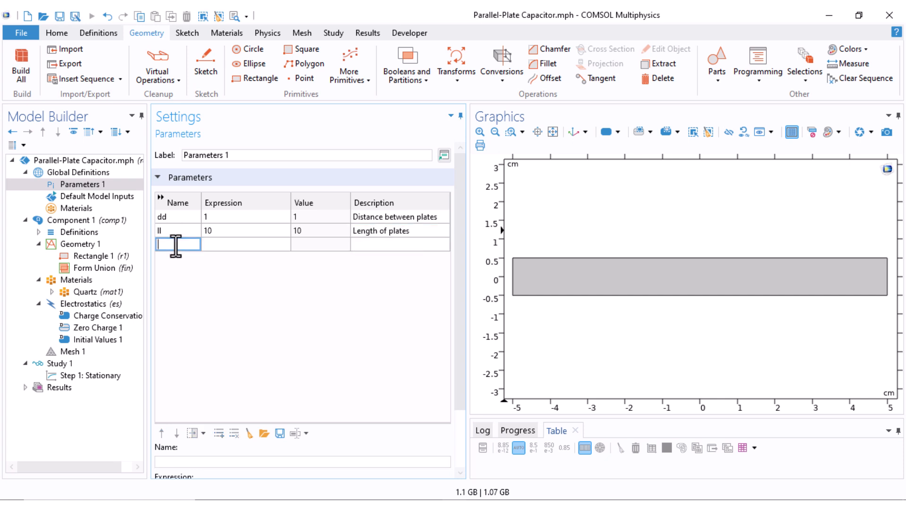
type("ww")
key("Tab")
type("0.1")
key("Tab")
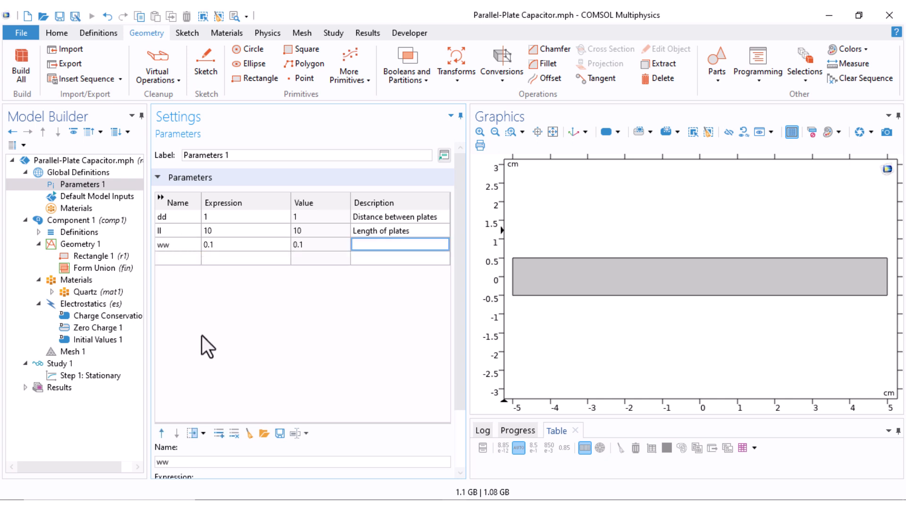
left_click(81, 302)
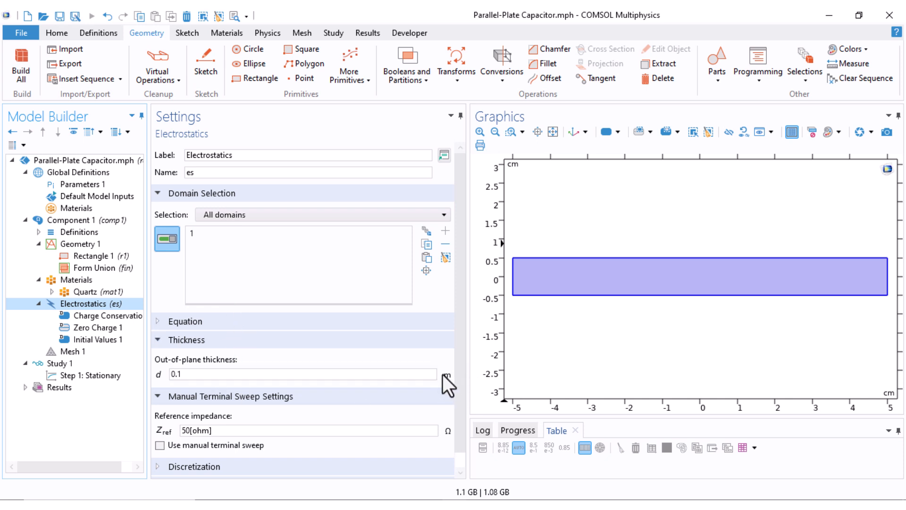
left_click(79, 184)
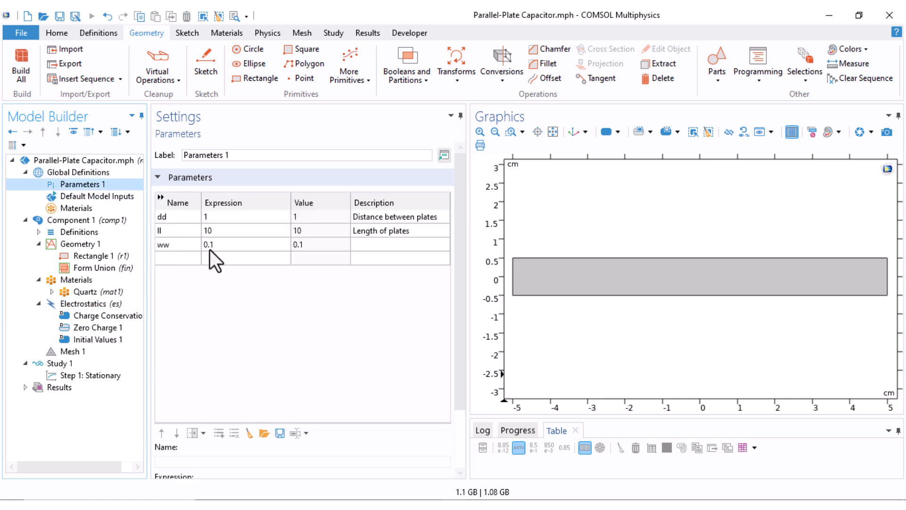
left_click(357, 246)
type("Depth of plates")
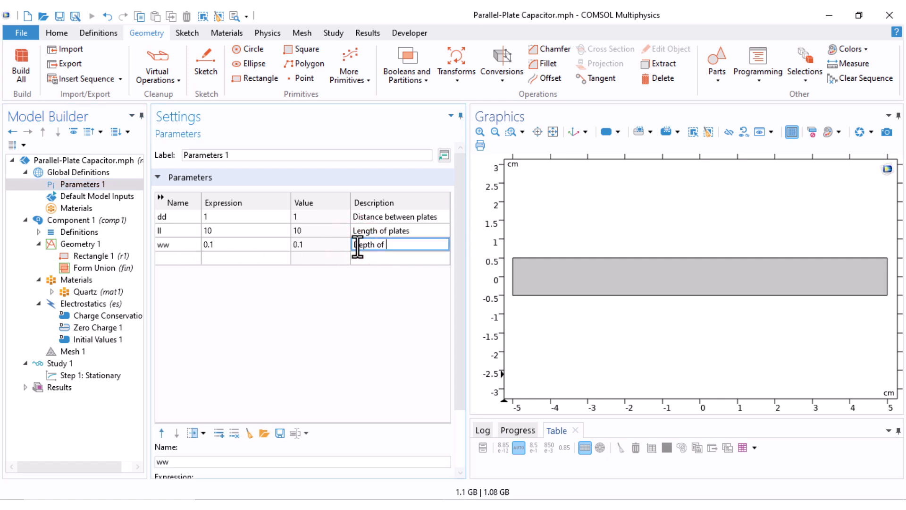
key("Return")
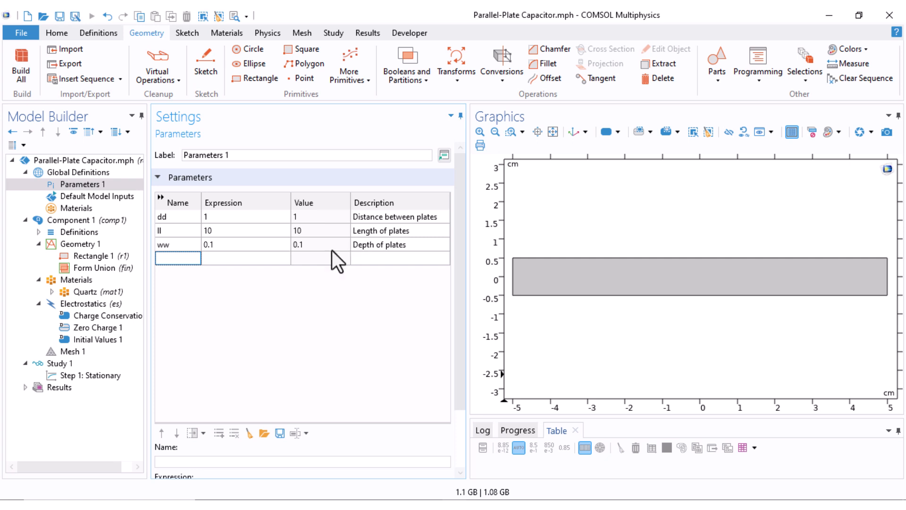
Step: Add a parameter Eps with expression 4 and description "Relative permittivity"
left_click(197, 258)
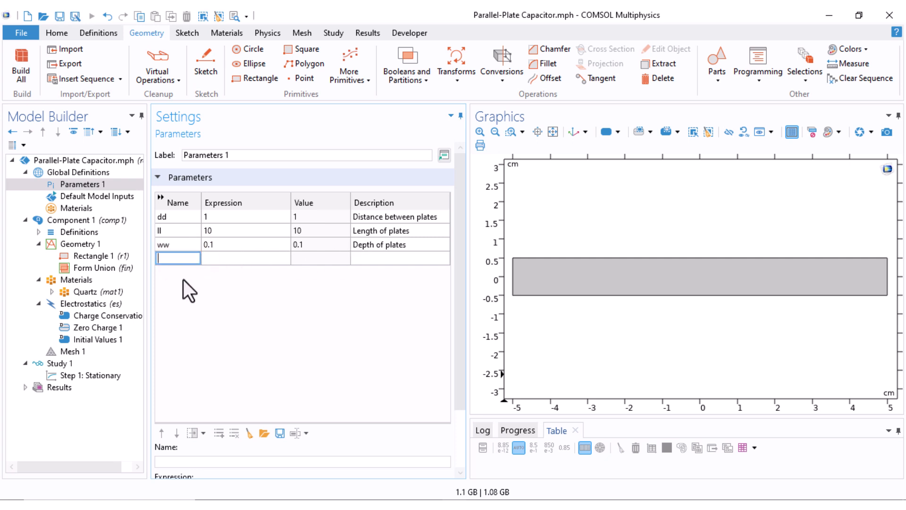
type("Eps")
key("Tab")
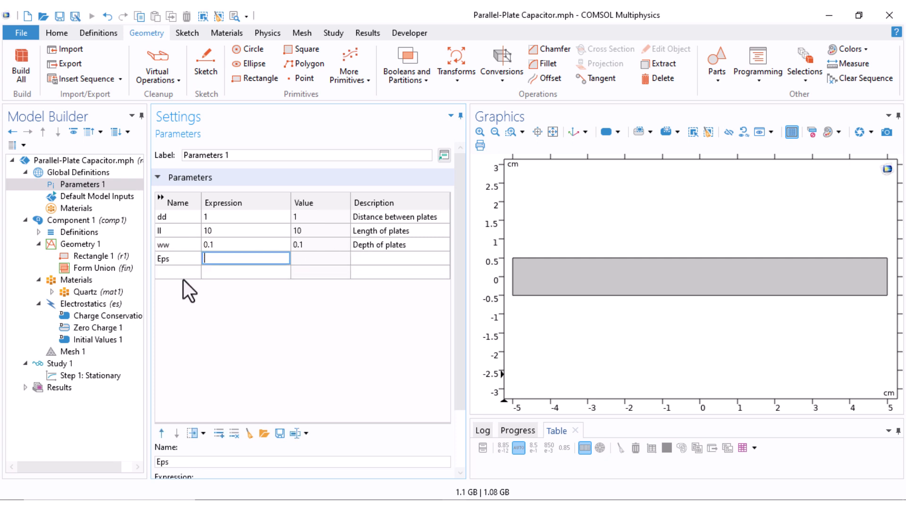
type("4")
key("Tab")
type("Relative permittivity")
key("Return")
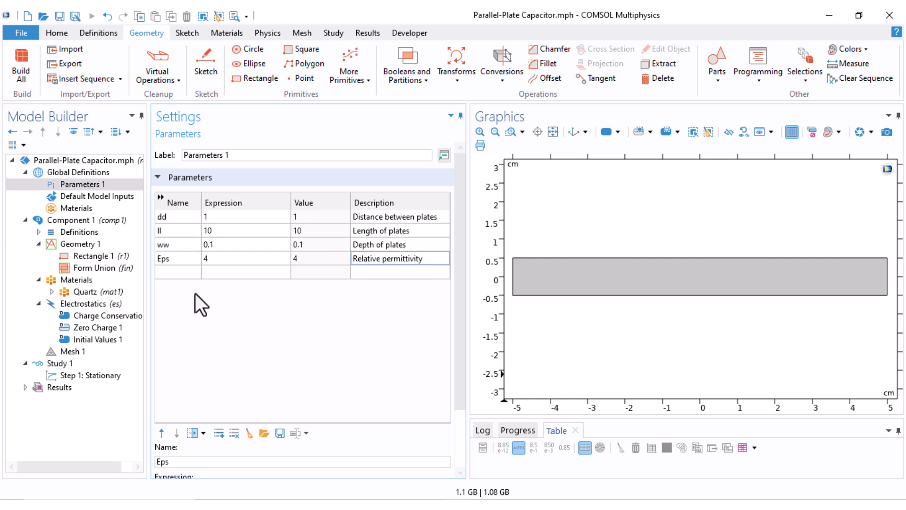
Step: Set Rectangle 1's width to ll and height to dd, and rebuild the whole geometry including Form Union
left_click_drag(467, 245, 383, 245)
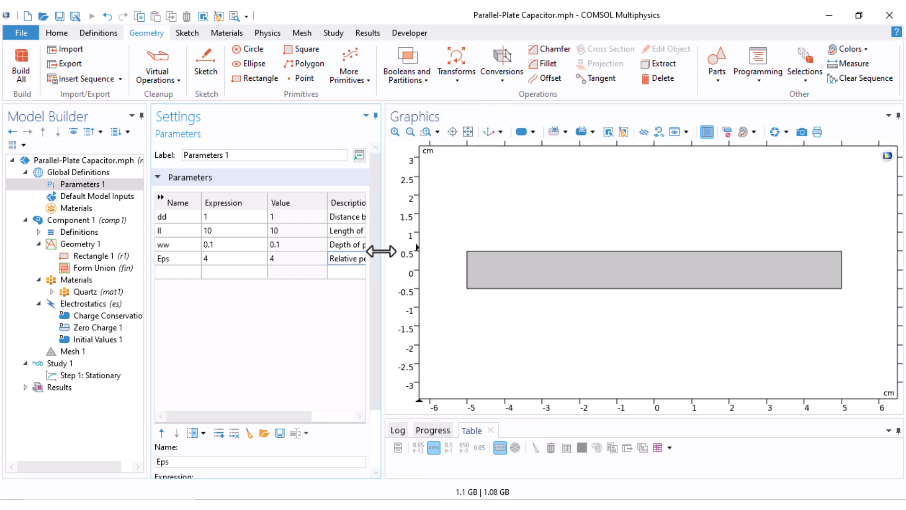
left_click(81, 256)
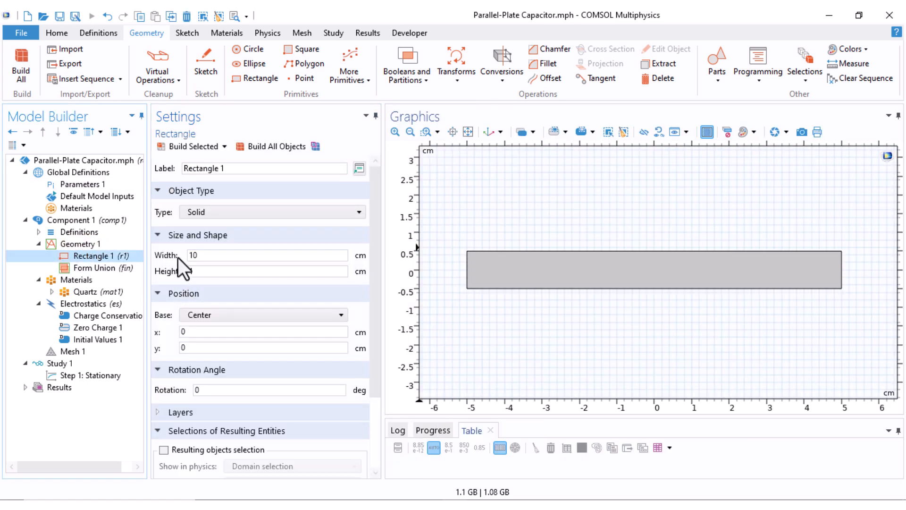
double_click(195, 256)
type("11")
key("Tab")
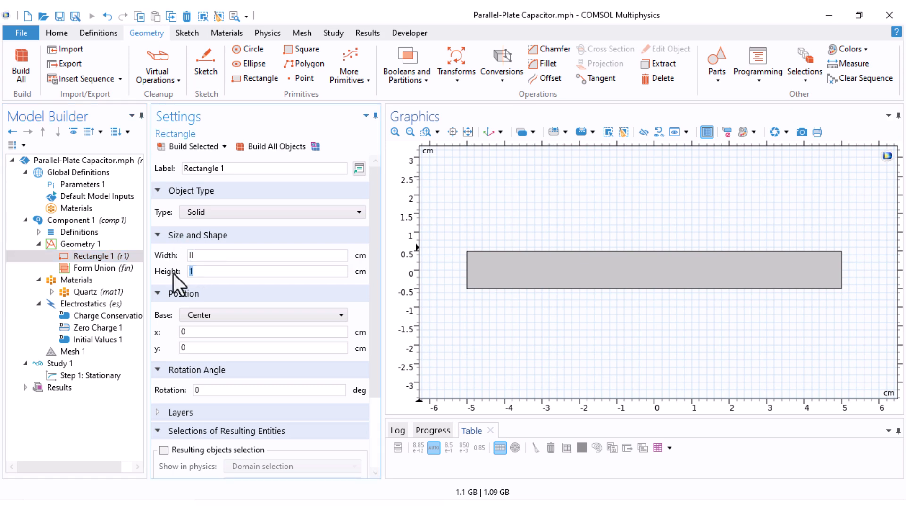
type("dd")
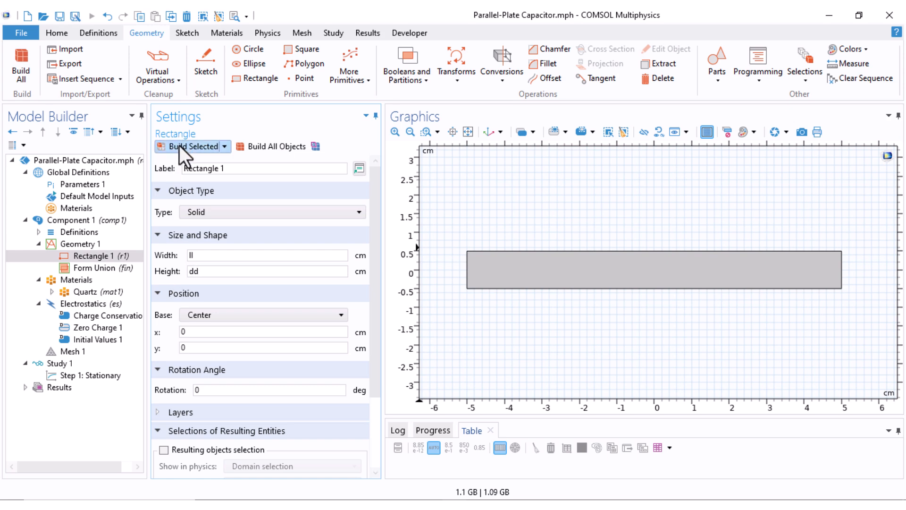
left_click(247, 147)
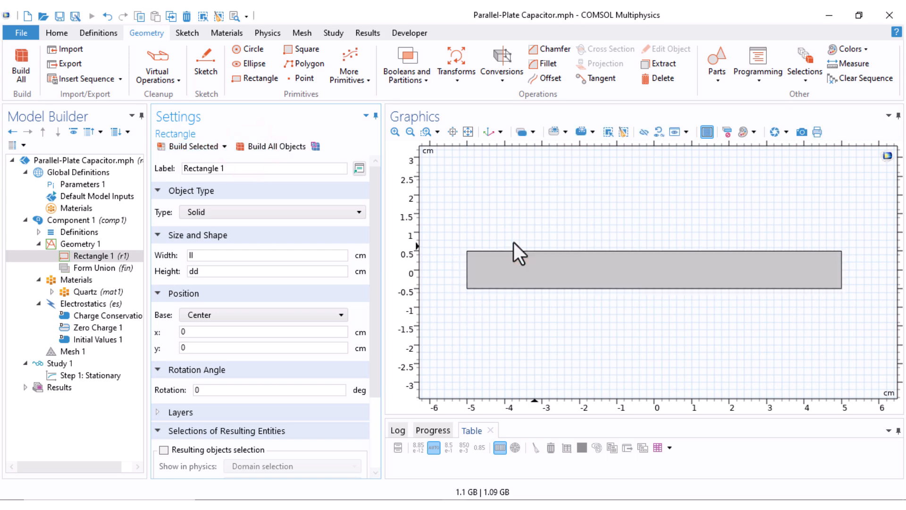
left_click(107, 270)
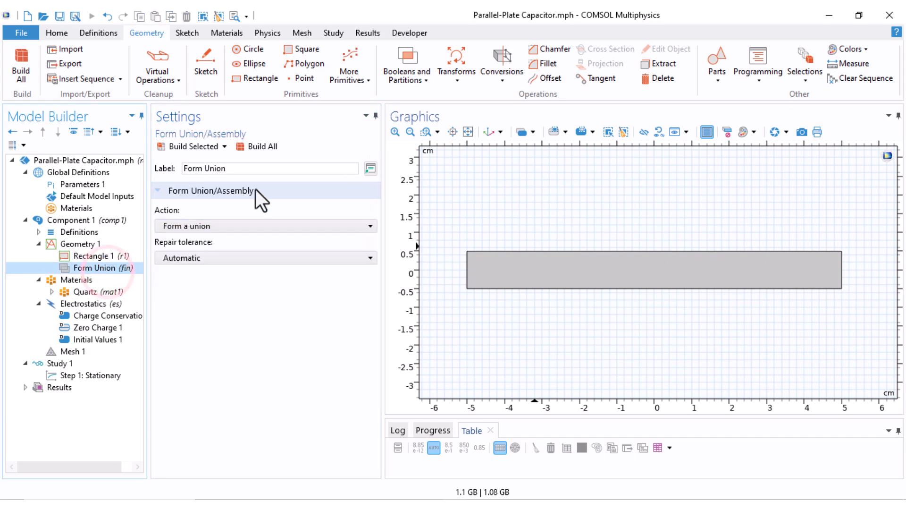
left_click(268, 152)
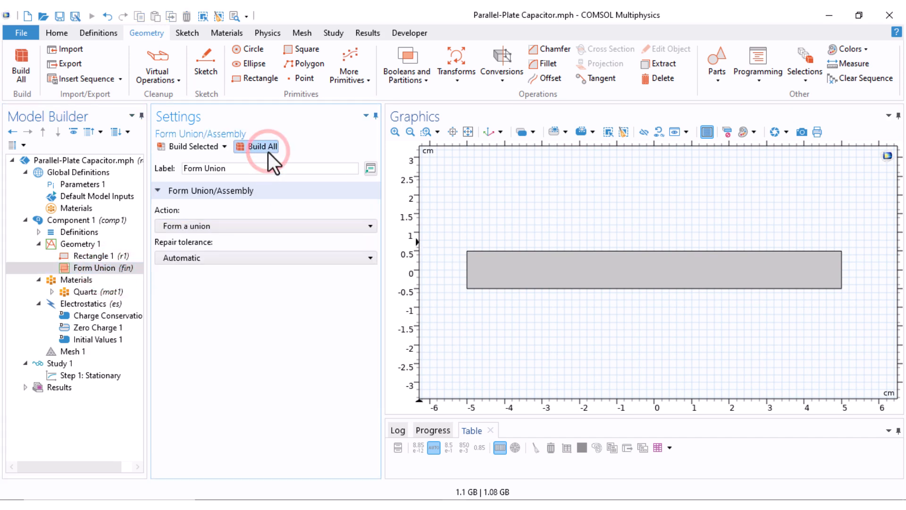
Step: Open the Electrostatics out-of-plane thickness for editing and check the defined parameters
left_click(75, 303)
double_click(171, 379)
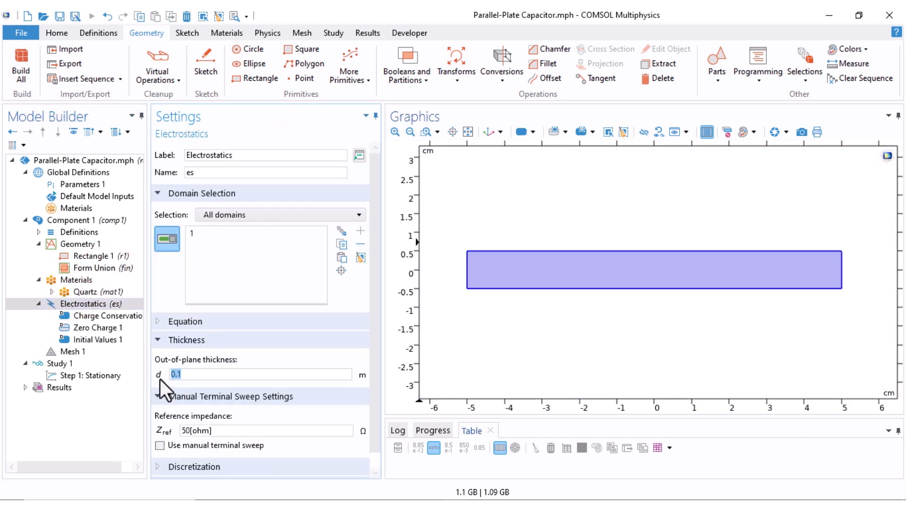
left_click(100, 184)
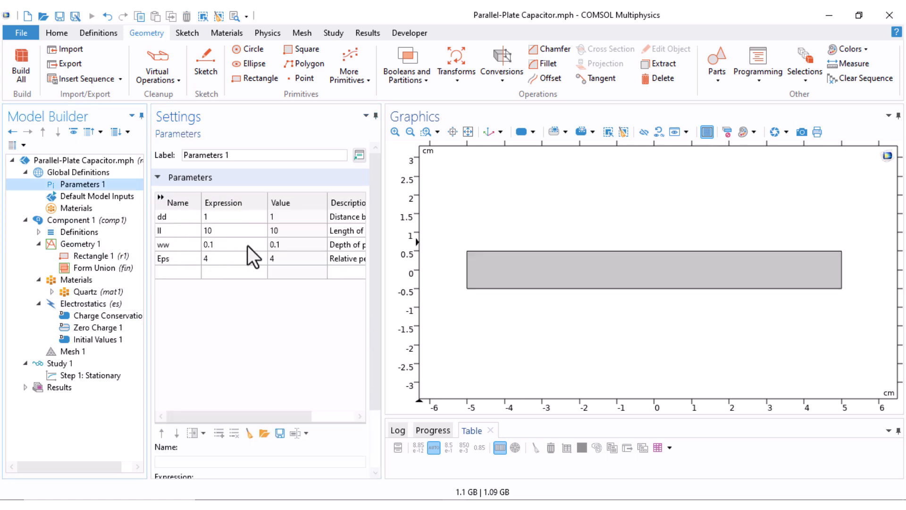
Step: Set the relative permittivity of the Quartz material to the parameter Eps
left_click(67, 292)
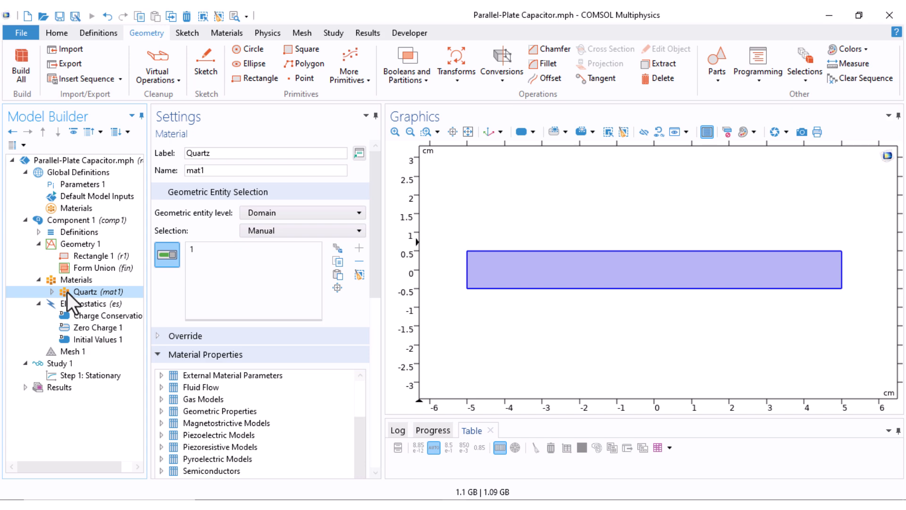
left_click_drag(378, 175, 379, 340)
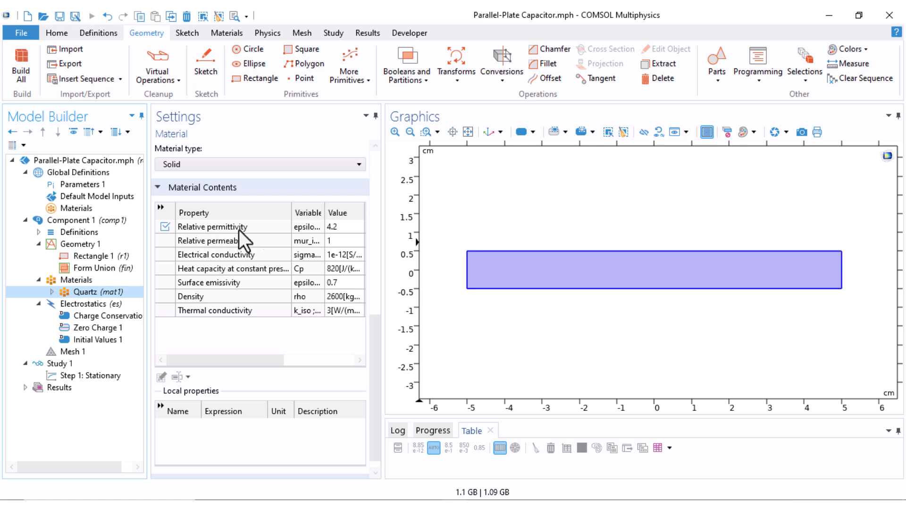
double_click(343, 230)
type("Eps")
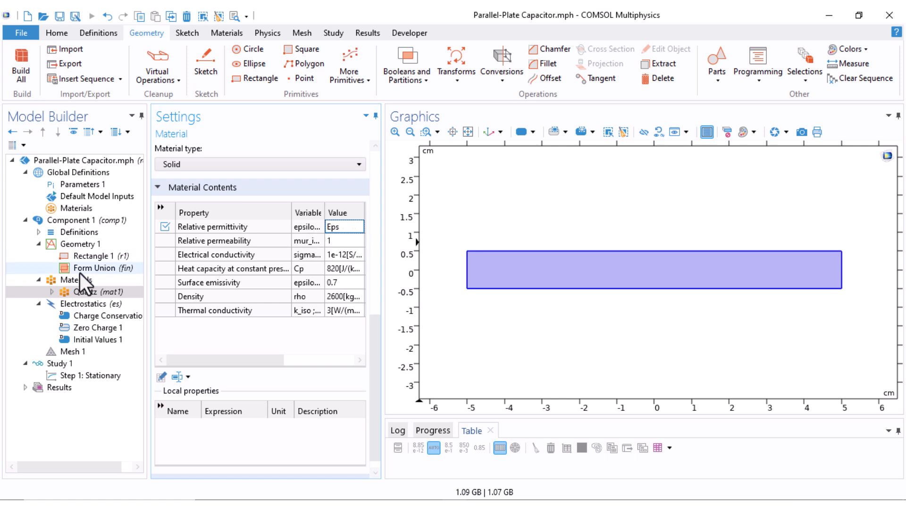
Step: Set the plate length parameter ll to 5 and rebuild Rectangle 1
left_click(39, 280)
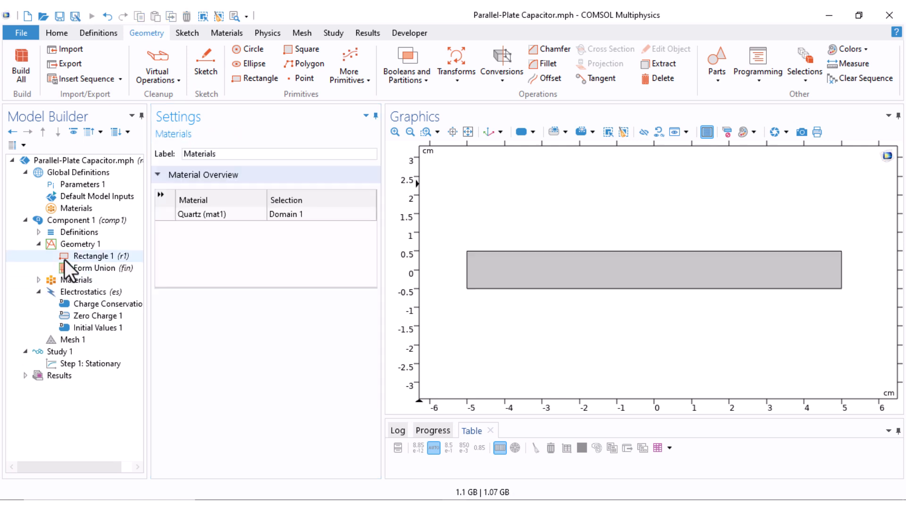
left_click(77, 190)
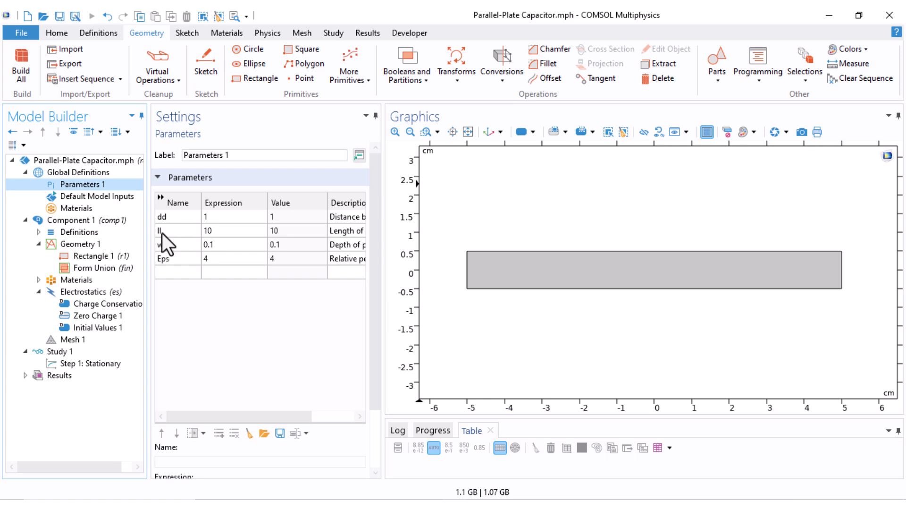
left_click(213, 231)
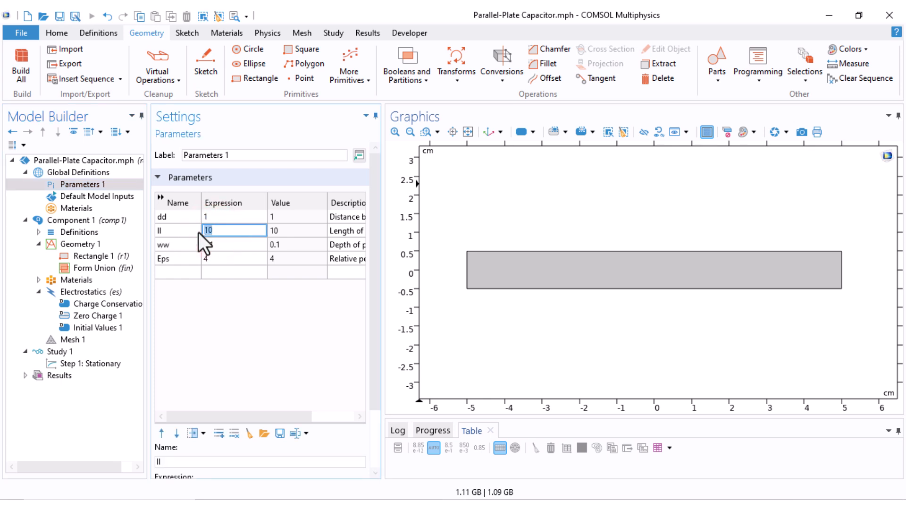
key("Return")
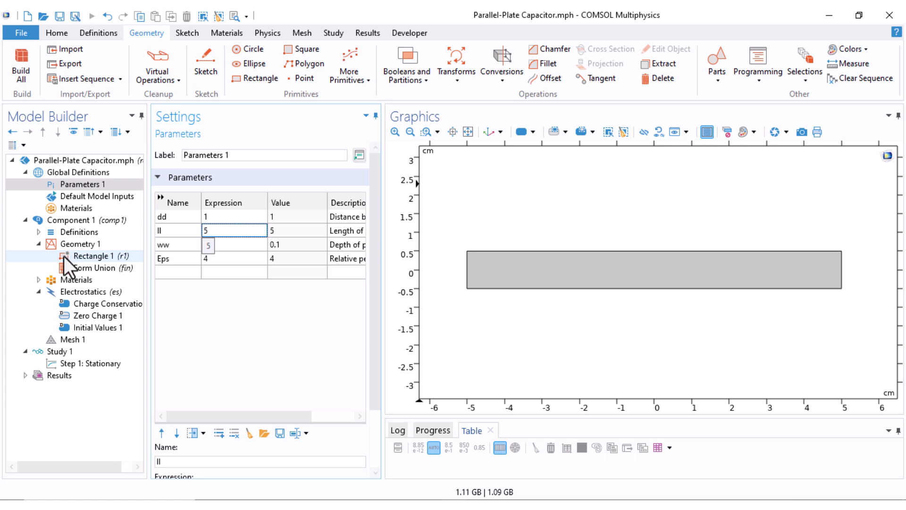
left_click(106, 254)
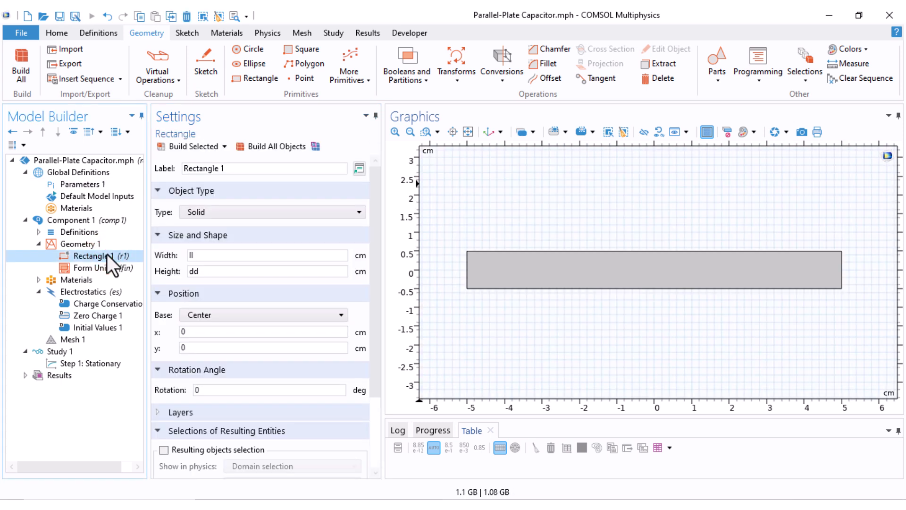
left_click(255, 147)
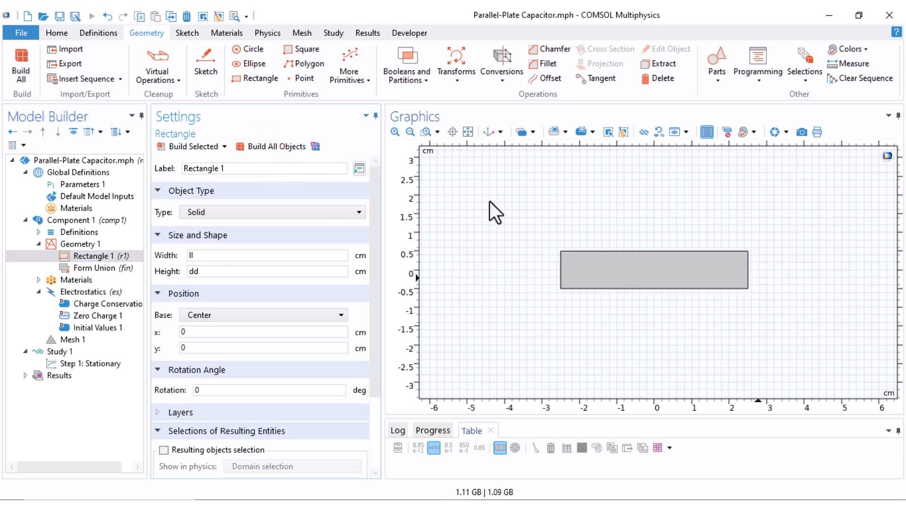
Step: Set the plate length parameter ll to 10 and rebuild the whole geometry including Form Union
left_click(88, 183)
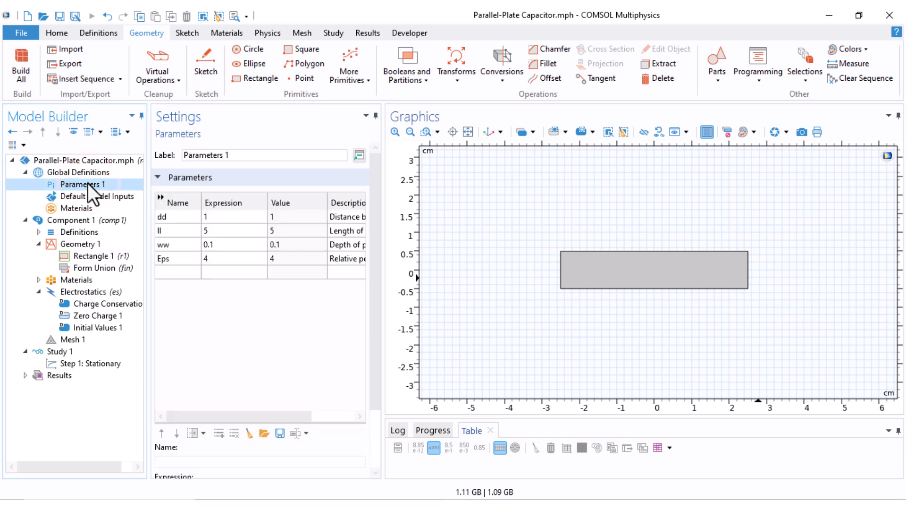
double_click(228, 235)
type("10")
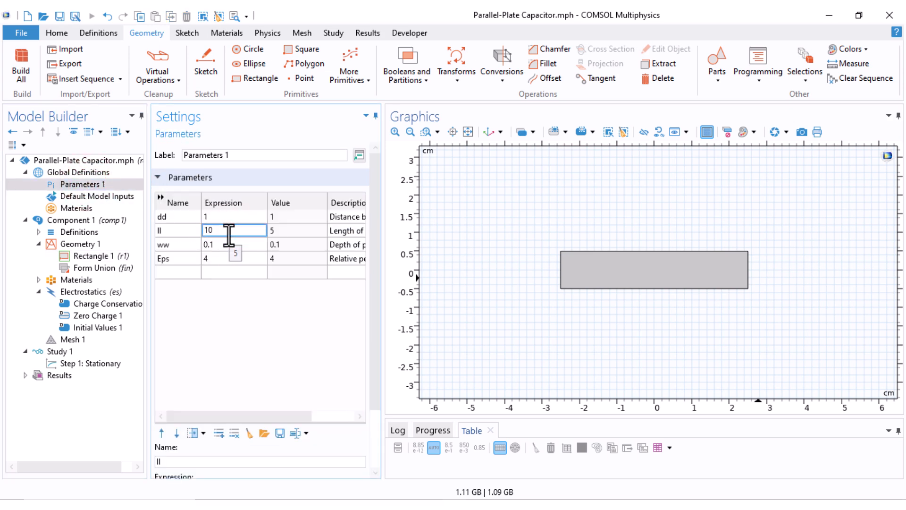
key("Return")
left_click(118, 267)
left_click(255, 145)
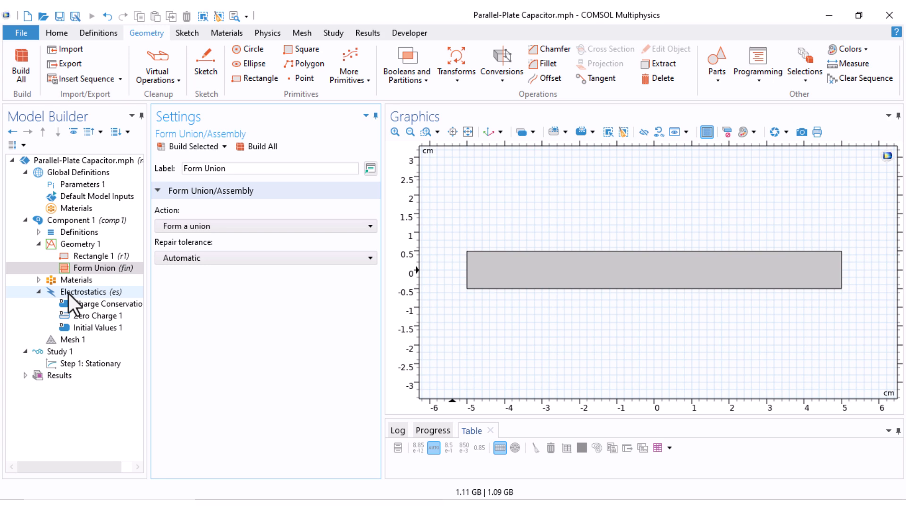
Step: Examine the Charge Conservation and Zero Charge equations and the domains and boundaries they apply to
left_click(75, 304)
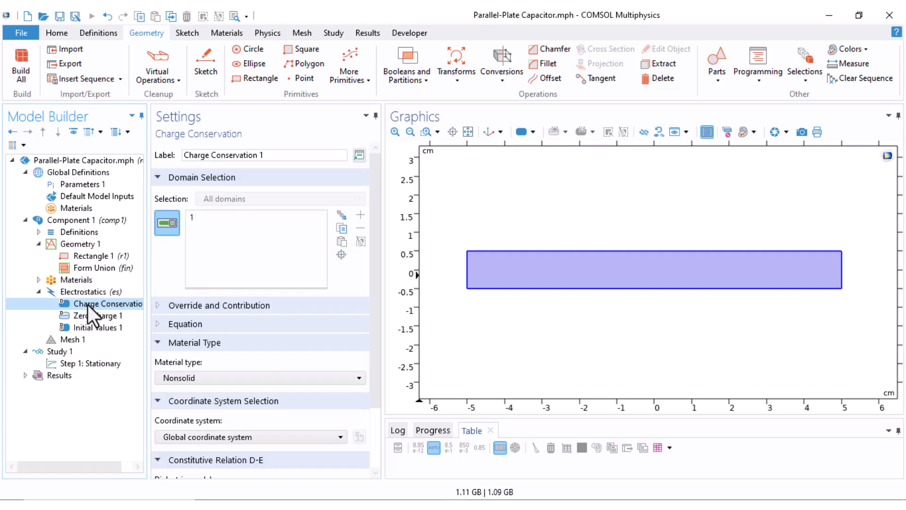
left_click(203, 324)
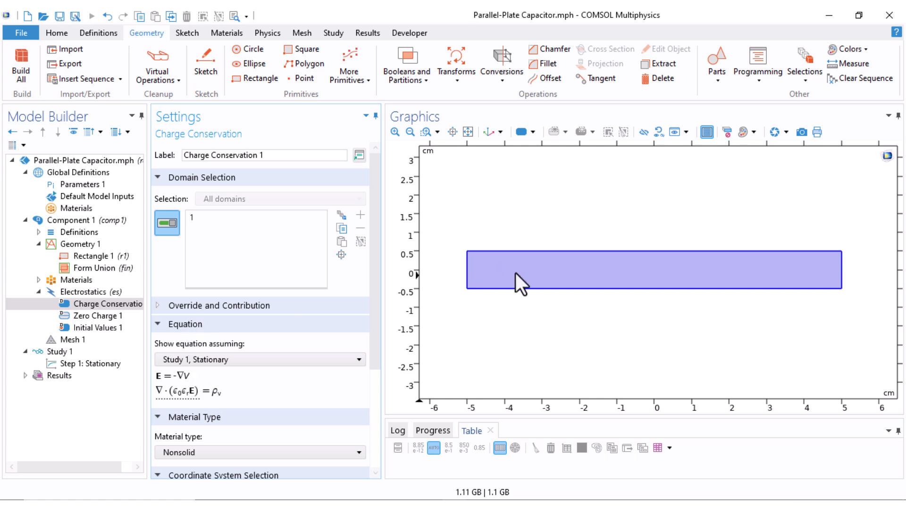
left_click(98, 317)
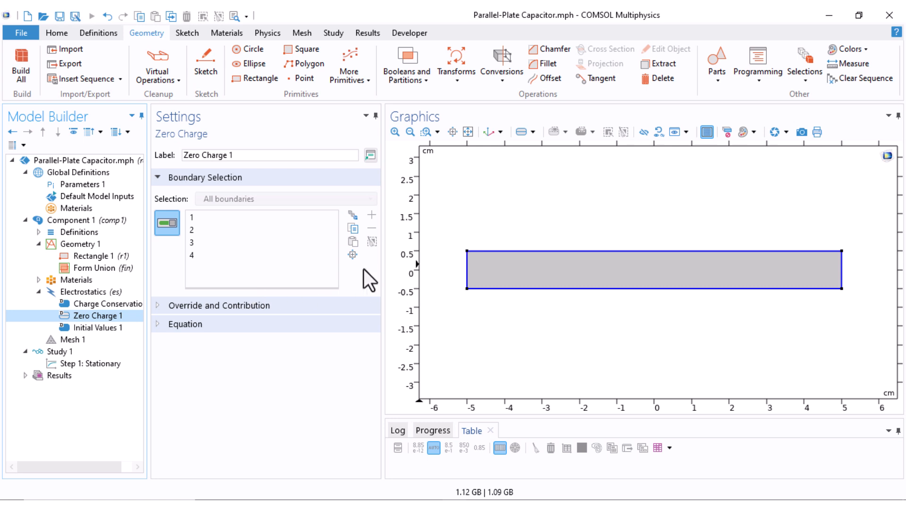
left_click(179, 324)
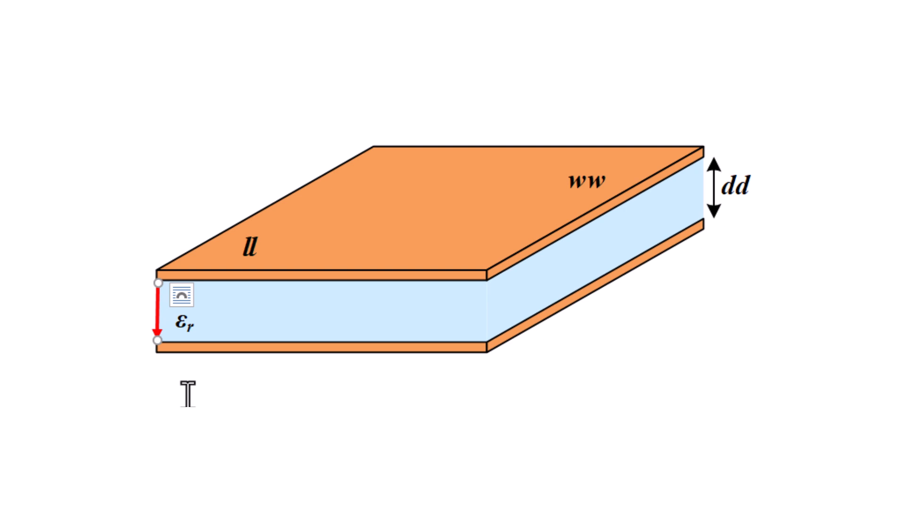
Step: In the capacitor diagram, paste copies of the red downward arrow and move one across to the other end of the dielectric's front face
left_click(167, 350)
left_click(158, 321)
key("ctrl+v")
left_click(174, 330)
left_click(172, 340)
left_click_drag(173, 338, 483, 313)
key("ctrl+v")
left_click(429, 380)
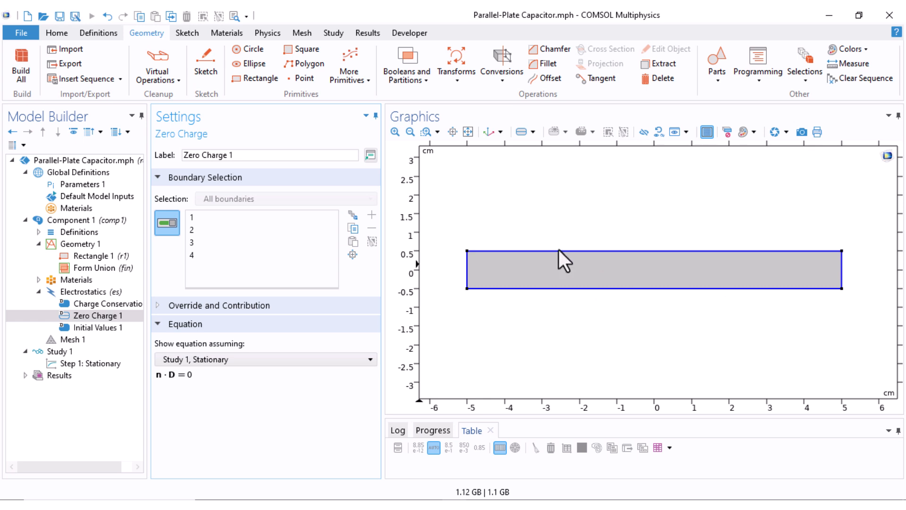
Step: Add a Ground condition to Electrostatics and assign it to the rectangle's lower boundary
right_click(78, 292)
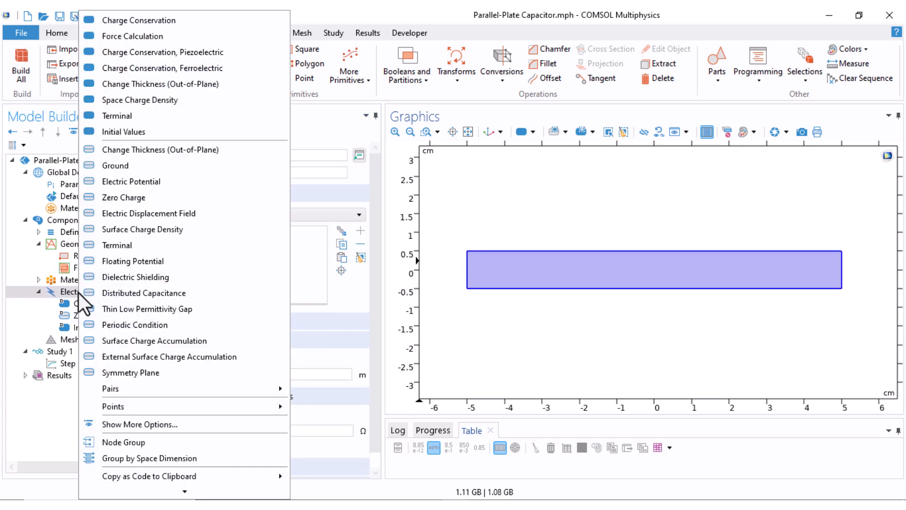
left_click(118, 166)
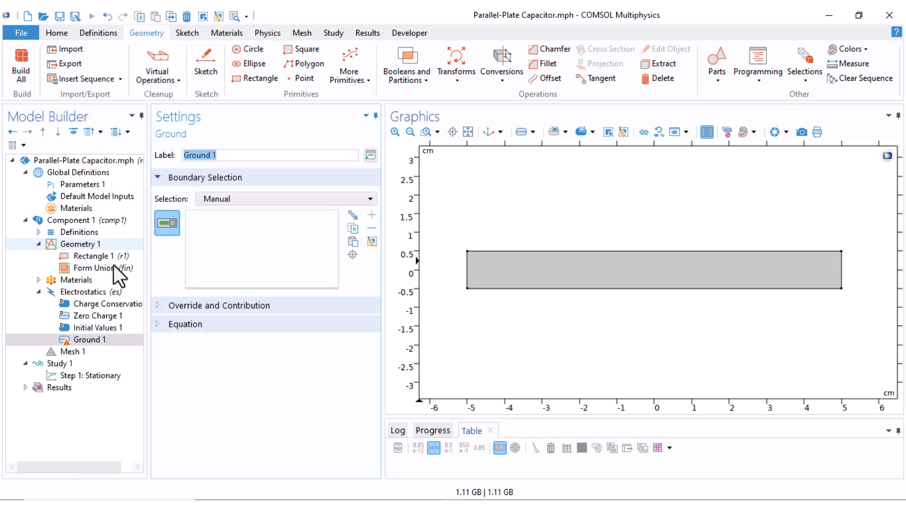
left_click(554, 290)
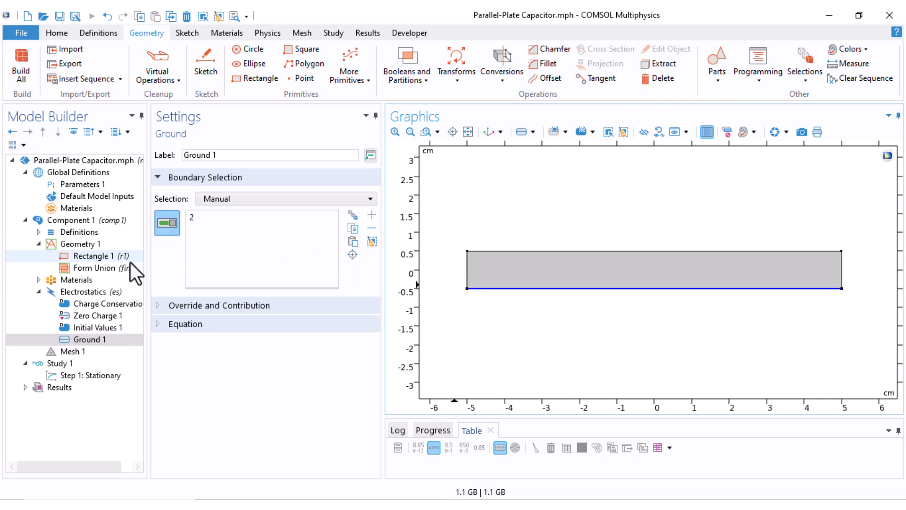
Step: Add an Electric Potential condition to the rectangle's upper boundary and set its potential to 1 V
left_click(78, 290)
right_click(78, 290)
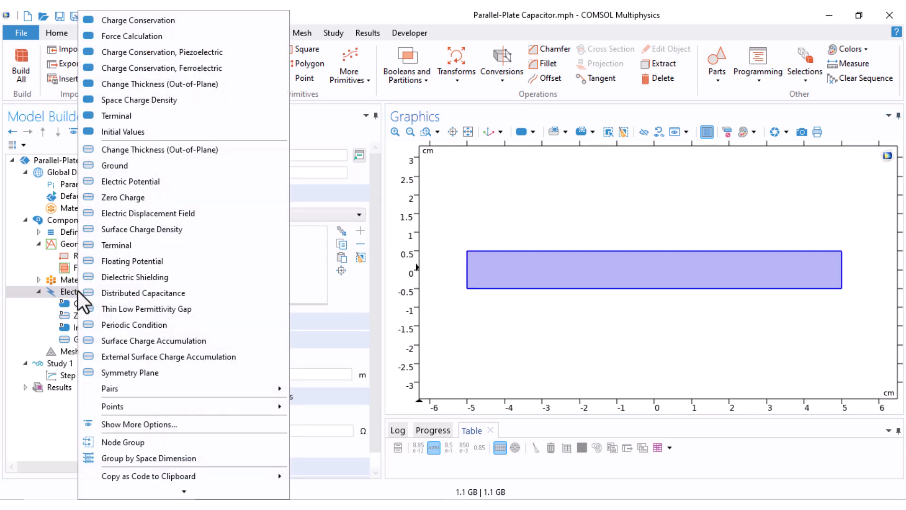
left_click(129, 180)
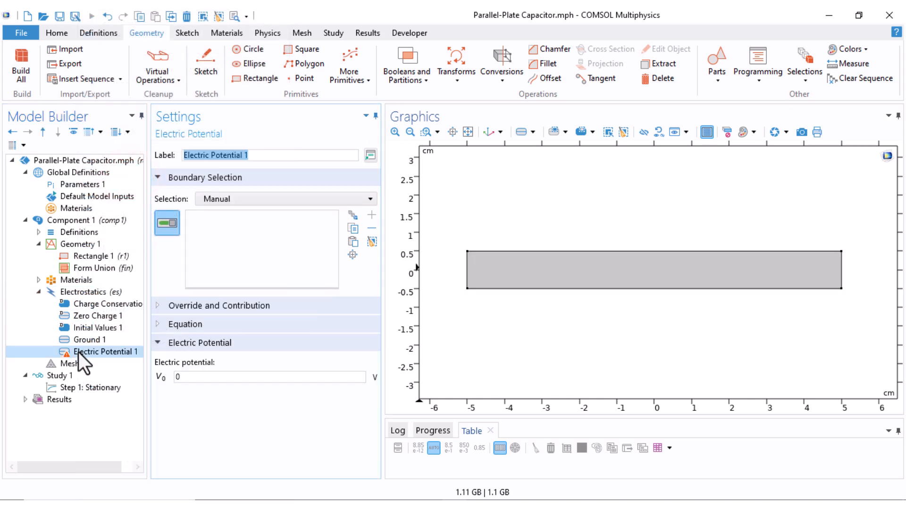
mouse_move(63, 356)
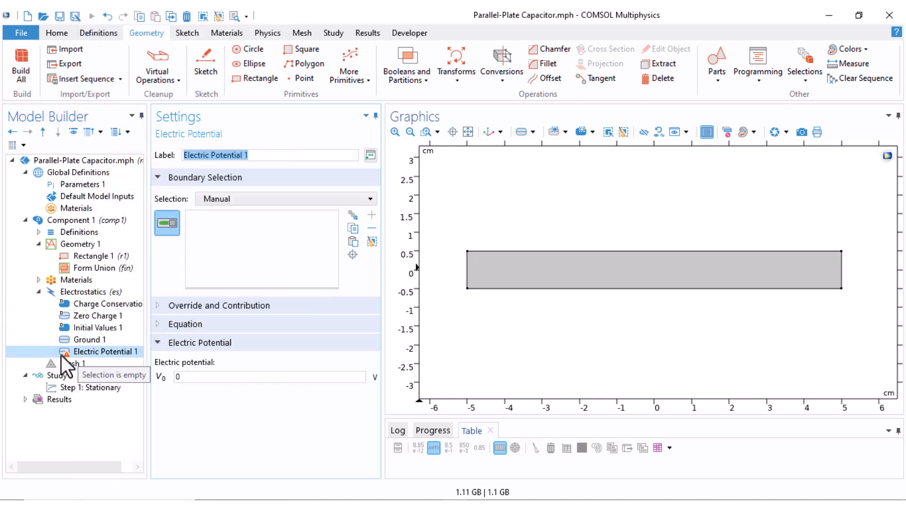
left_click(671, 251)
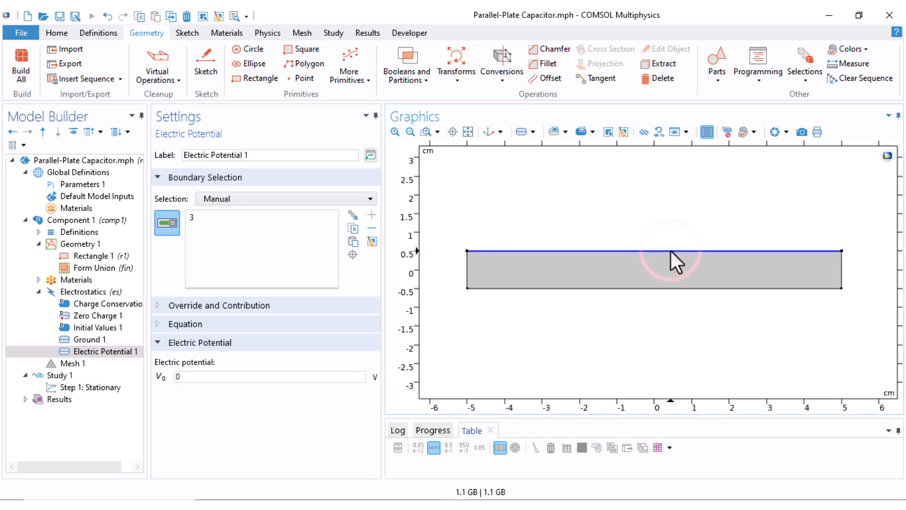
double_click(170, 378)
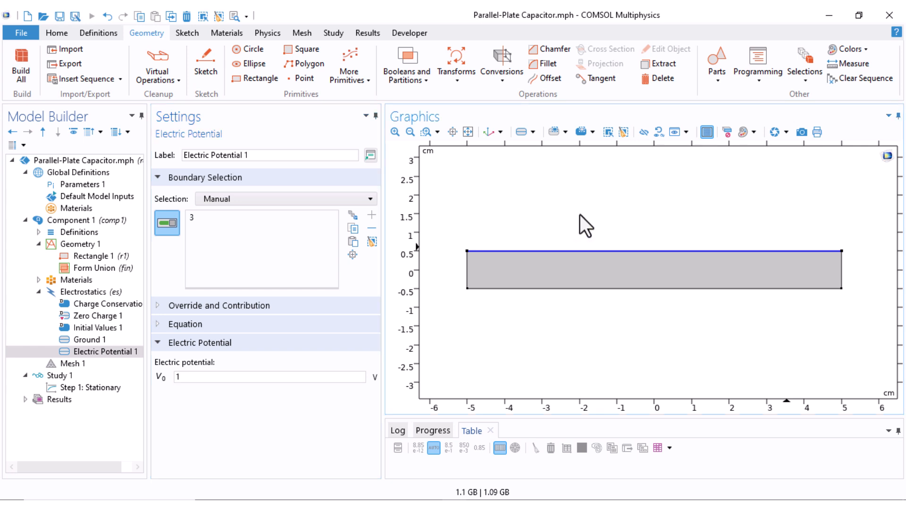
Step: Inspect the rectangle and check the initial electric potential assigned to its domain
mouse_move(585, 222)
left_mouse_down()
mouse_move(629, 250)
mouse_move(700, 172)
mouse_move(537, 241)
mouse_move(672, 196)
mouse_move(581, 188)
mouse_move(573, 216)
left_mouse_up()
left_click(593, 220)
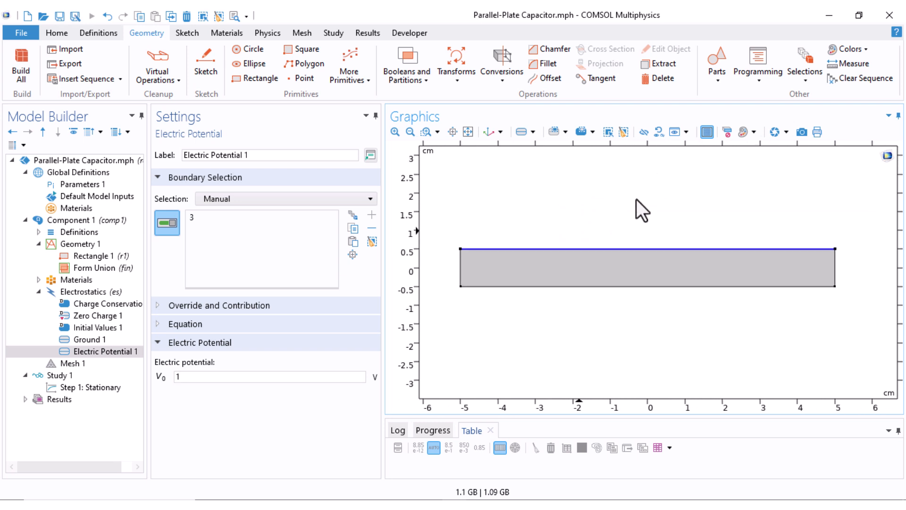
key("ctrl")
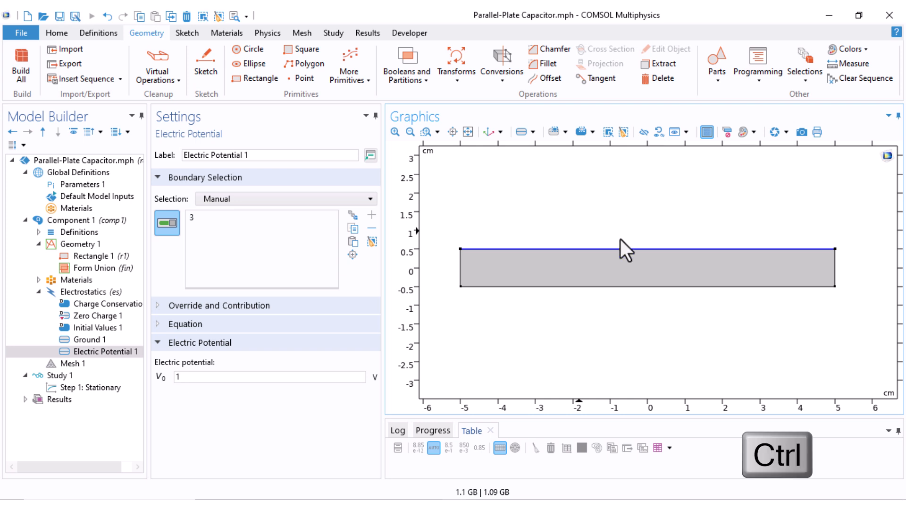
scroll(621, 239, "up", 2, "ctrl")
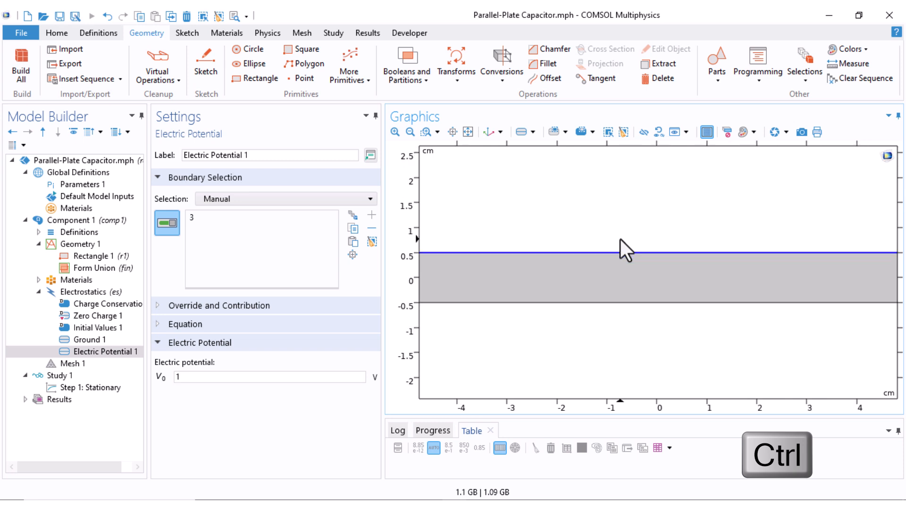
scroll(621, 239, "down", 2, "ctrl")
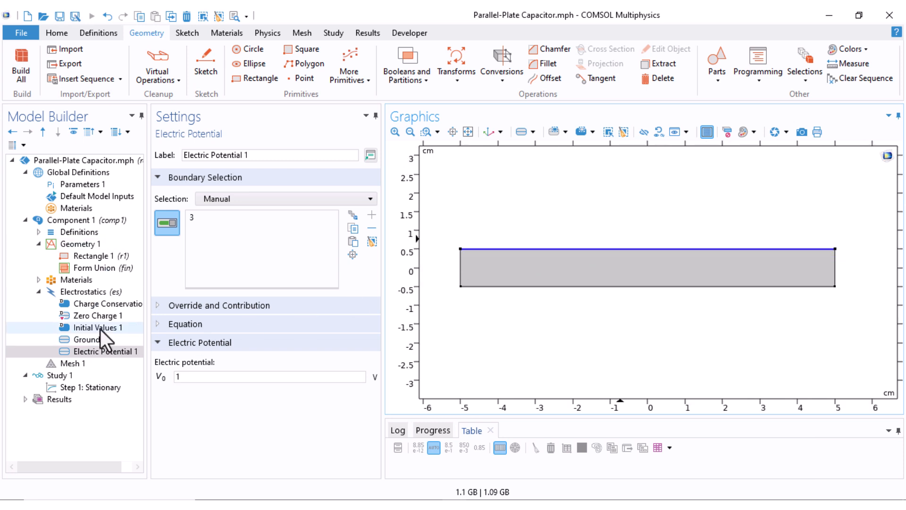
left_click(74, 330)
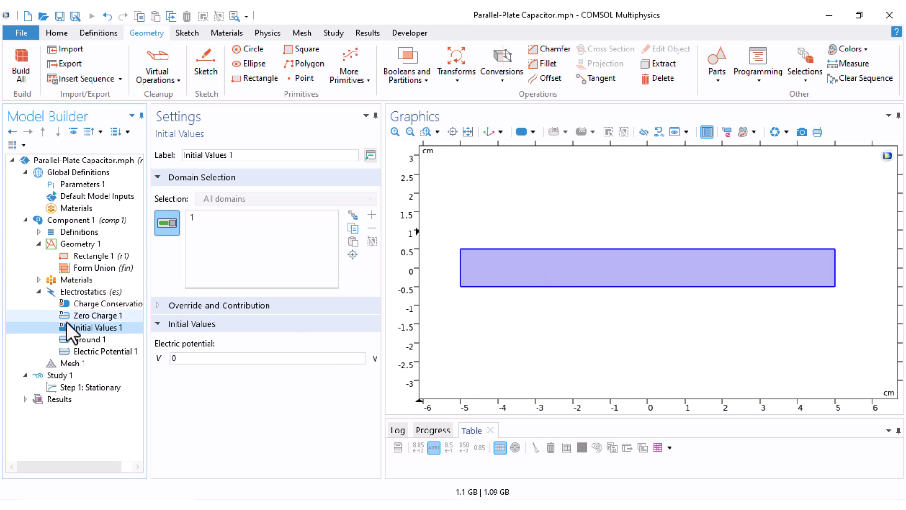
Step: Build Mesh 1 as a physics-controlled mesh with the Coarser element size
left_click(66, 280)
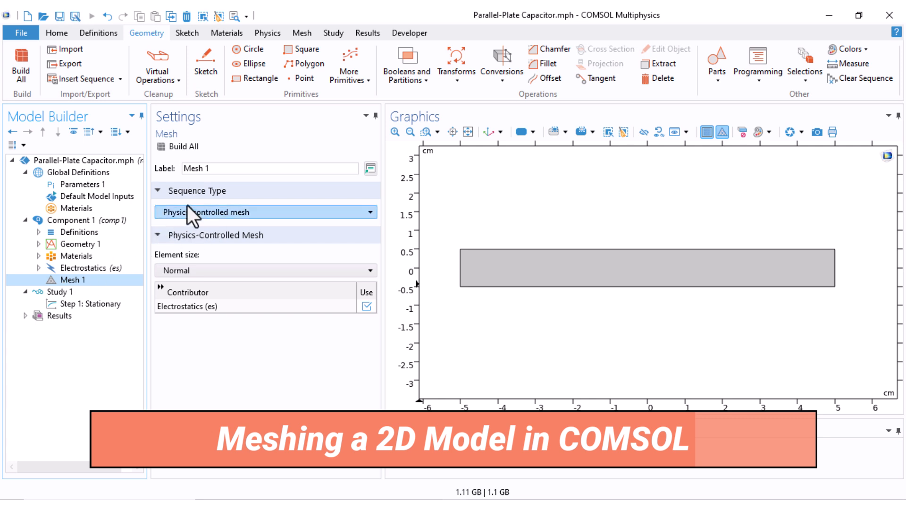
left_click(255, 215)
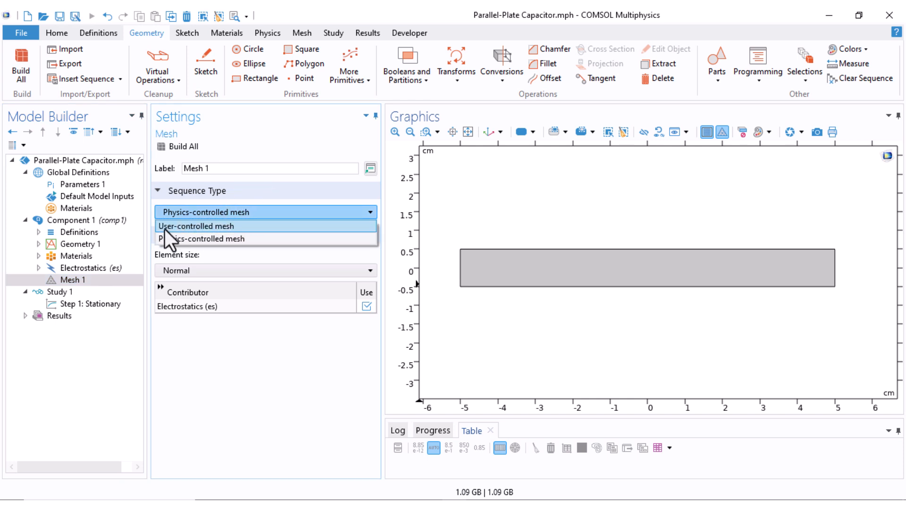
left_click(197, 240)
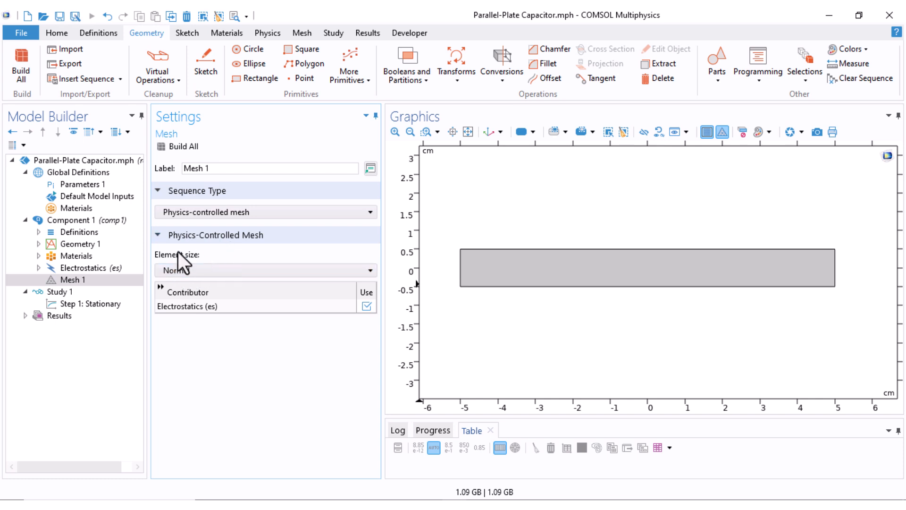
left_click(227, 267)
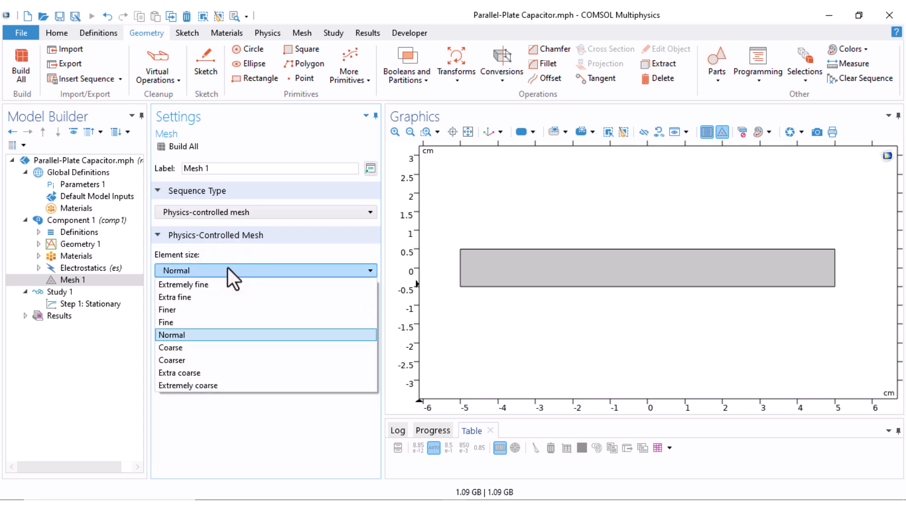
left_click(195, 360)
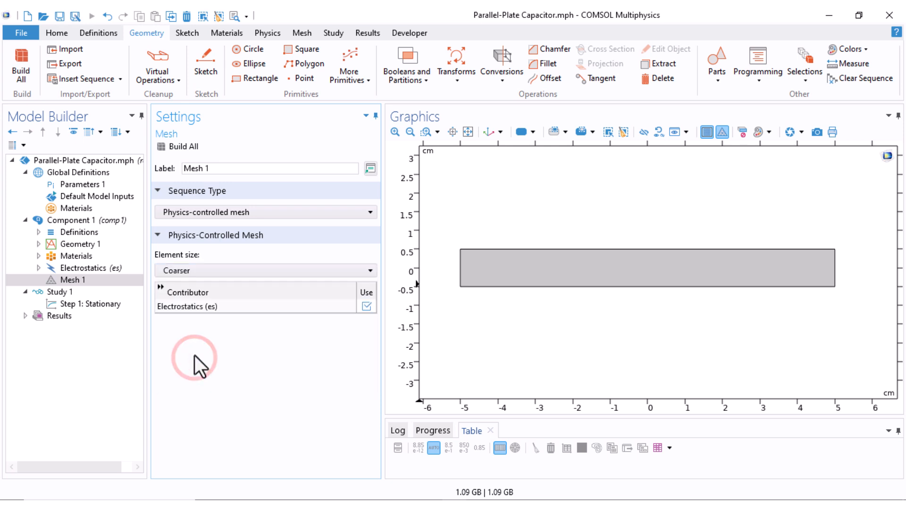
left_click(177, 149)
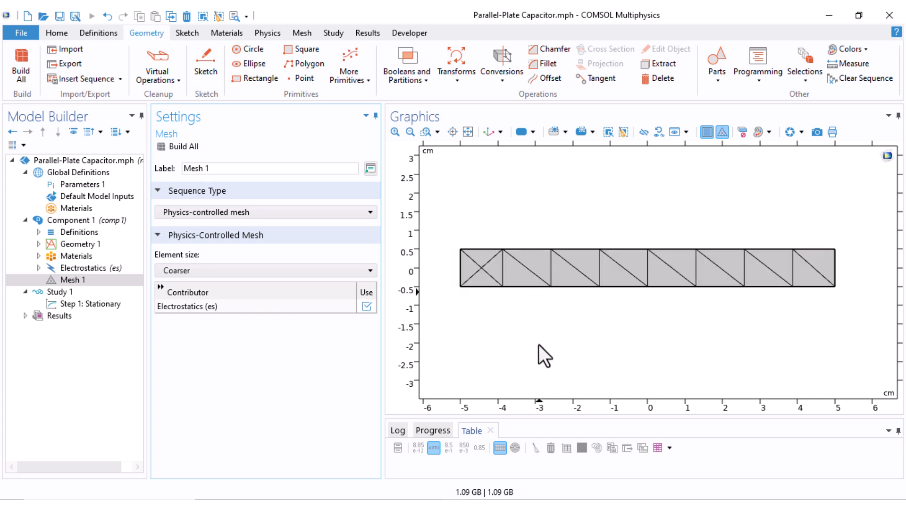
Step: Set the Mesh 1 element size to Extra fine and rebuild the physics-controlled mesh
left_click(248, 270)
left_click(202, 296)
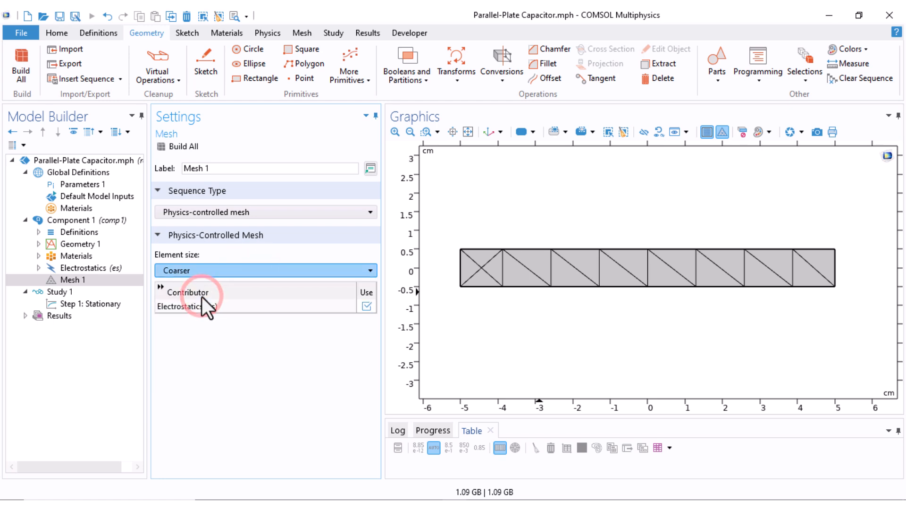
left_click(179, 145)
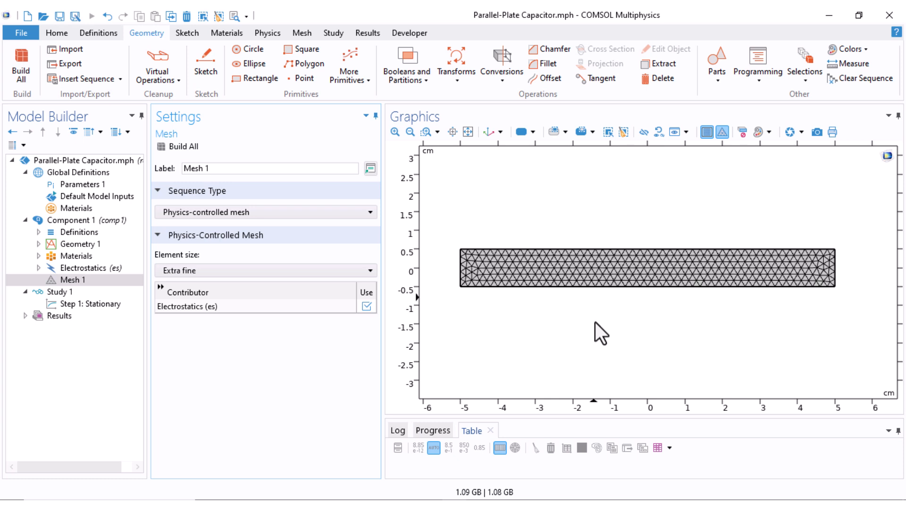
left_click(246, 271)
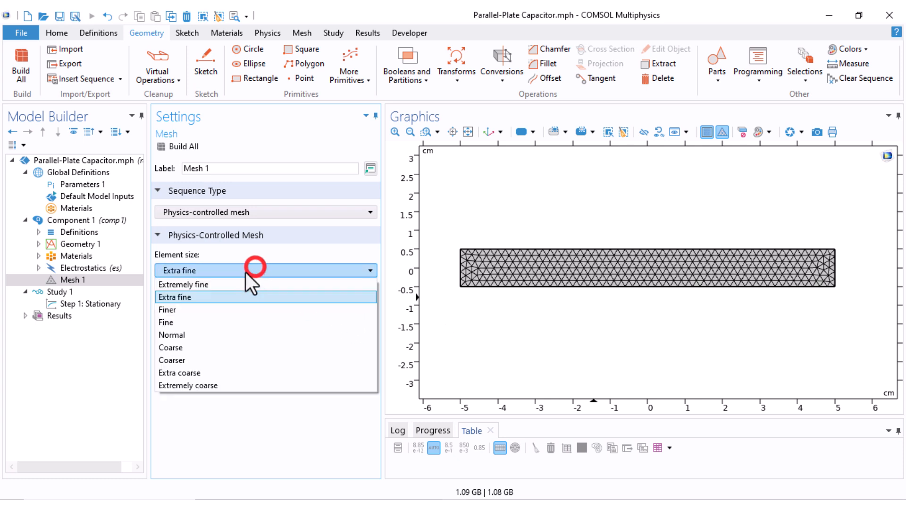
left_click(221, 294)
left_click(249, 349)
left_click(179, 147)
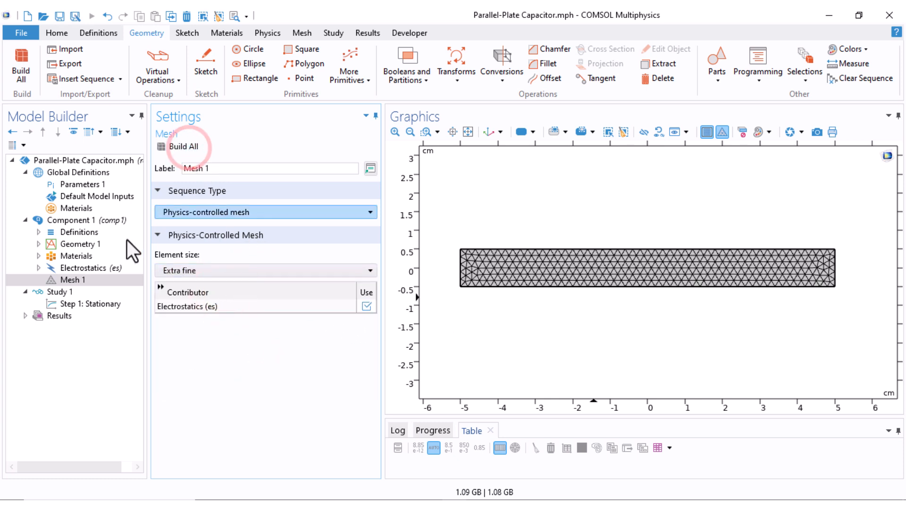
Step: Compute Study 1, widen the model tree and select the Electric Potential plot group
left_click(47, 295)
right_click(48, 296)
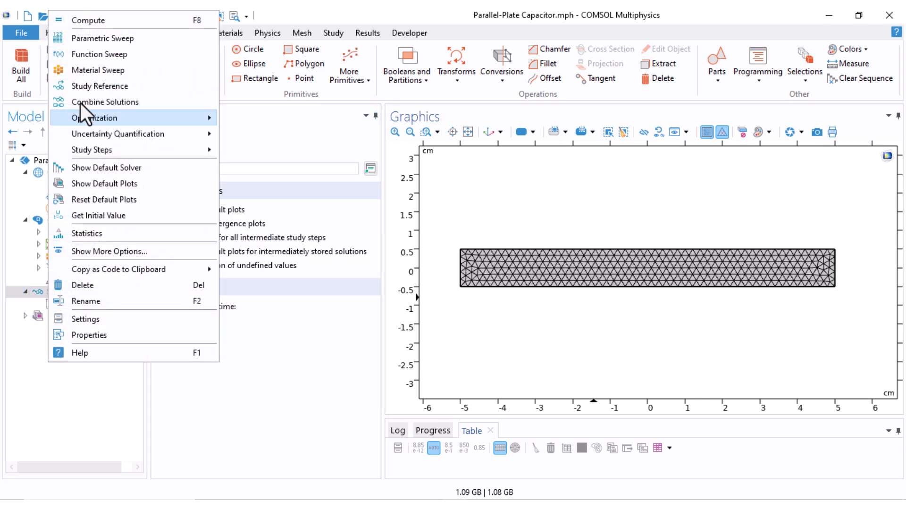
left_click(99, 26)
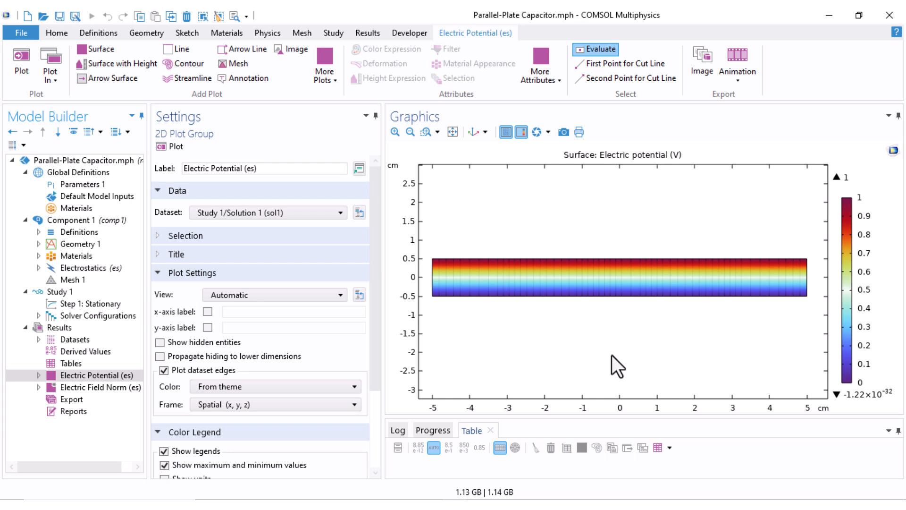
left_click_drag(148, 276, 186, 273)
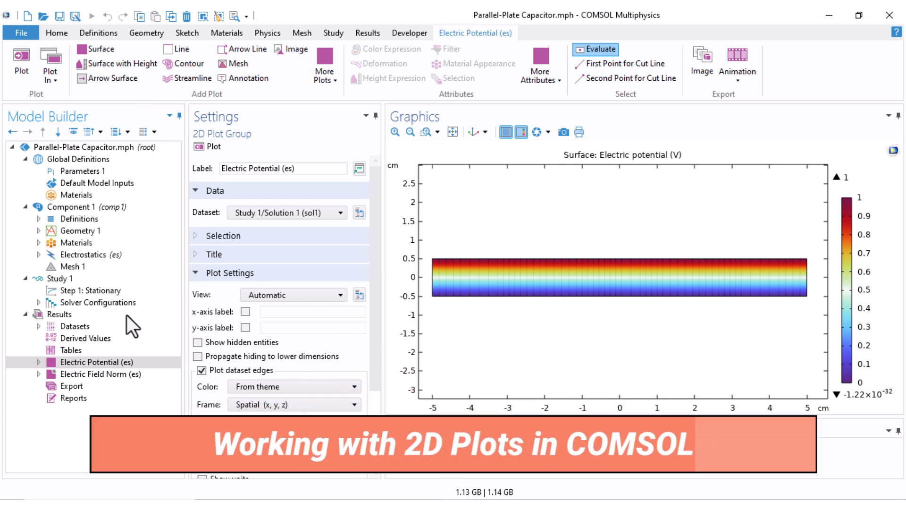
left_click(55, 364)
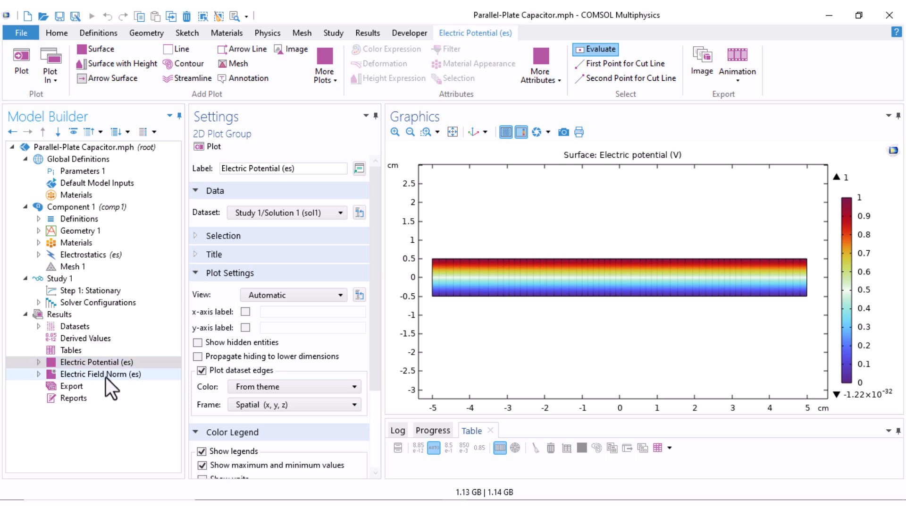
Step: Expand the Electric Potential plot group and disable Streamline 1
double_click(48, 363)
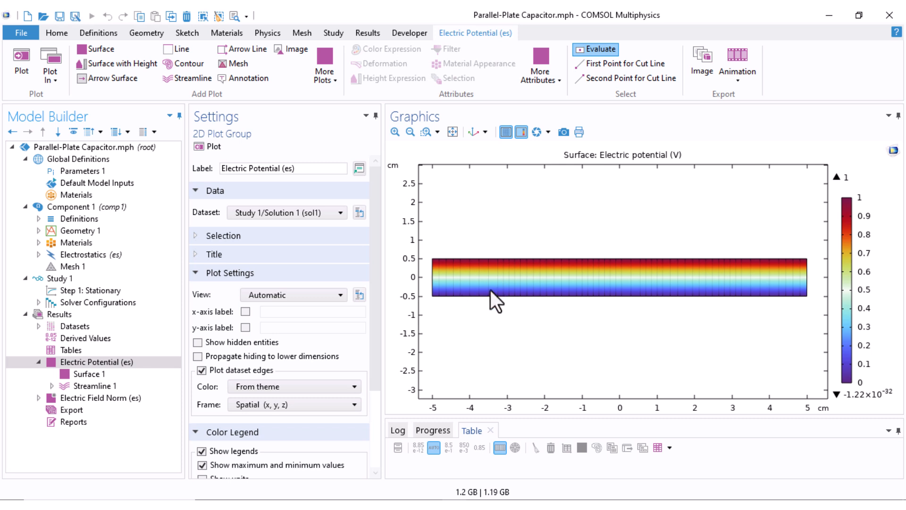
right_click(84, 383)
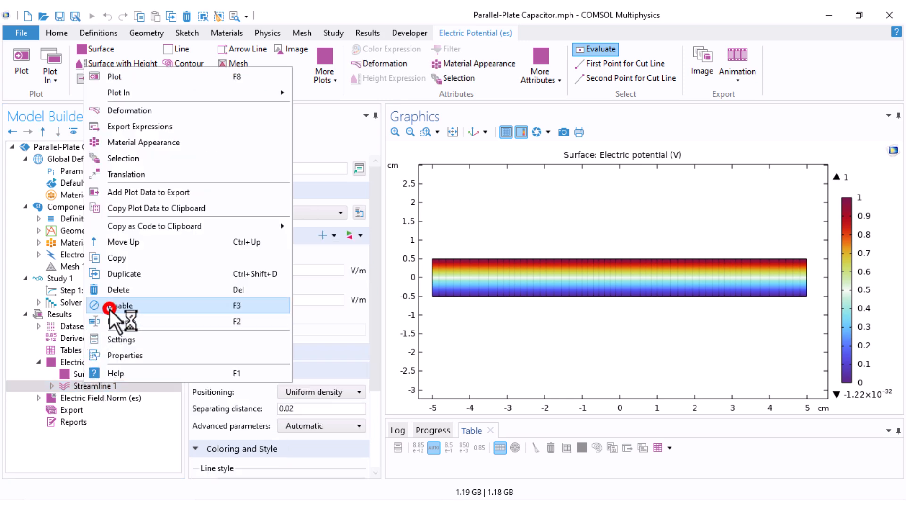
left_click(110, 310)
Step: Set the color table of Surface 1 in the Electric Potential plot to RainbowClassic
left_click(89, 374)
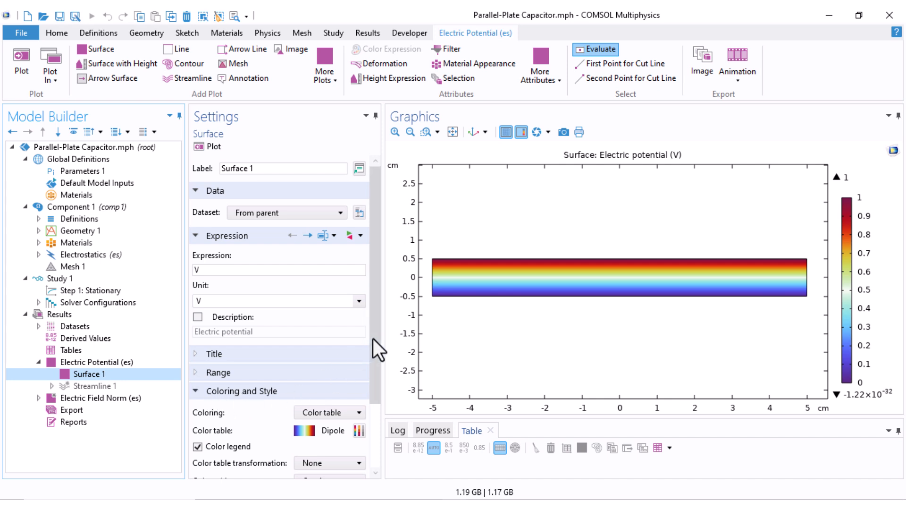
scroll(373, 338, "down", 3)
left_click(357, 345)
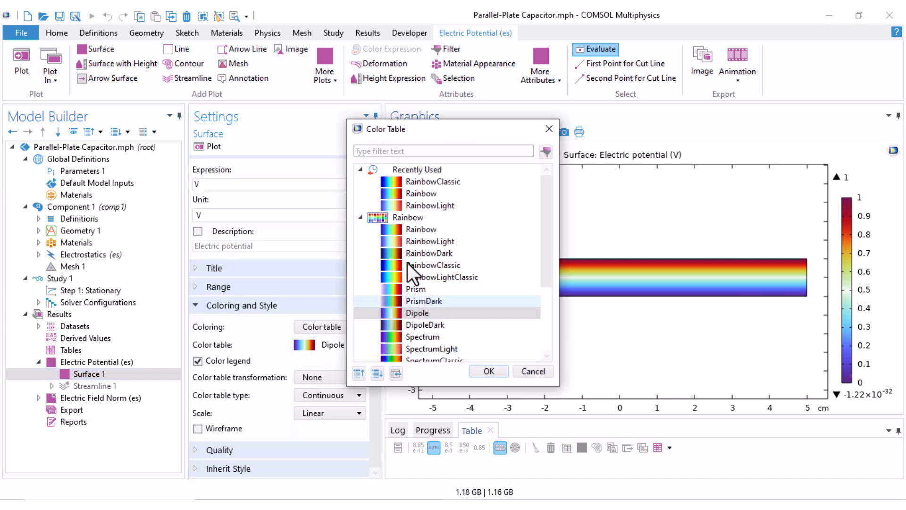
left_click(429, 183)
left_click(488, 371)
scroll(487, 268, "up", 2)
scroll(587, 285, "down", 2)
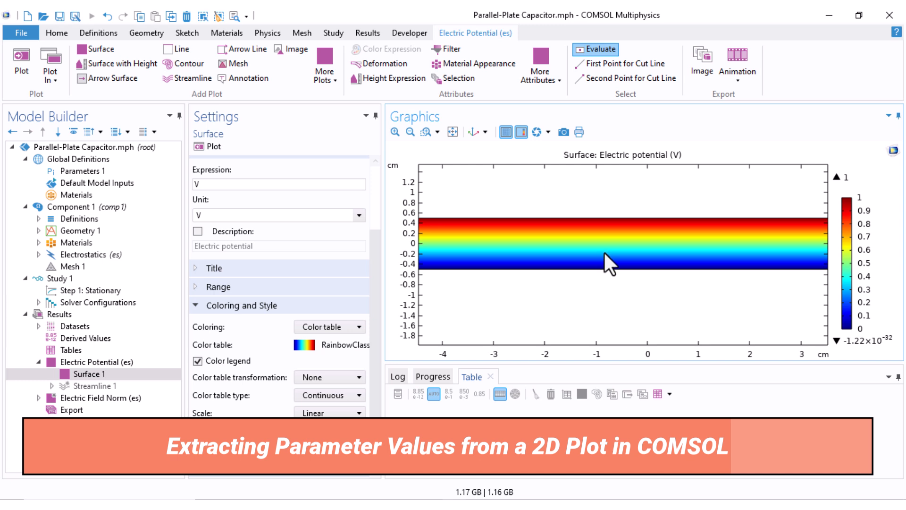
Step: Evaluate the electric potential at a point slightly above the middle of the capacitor in the surface plot
scroll(603, 254, "up", 4)
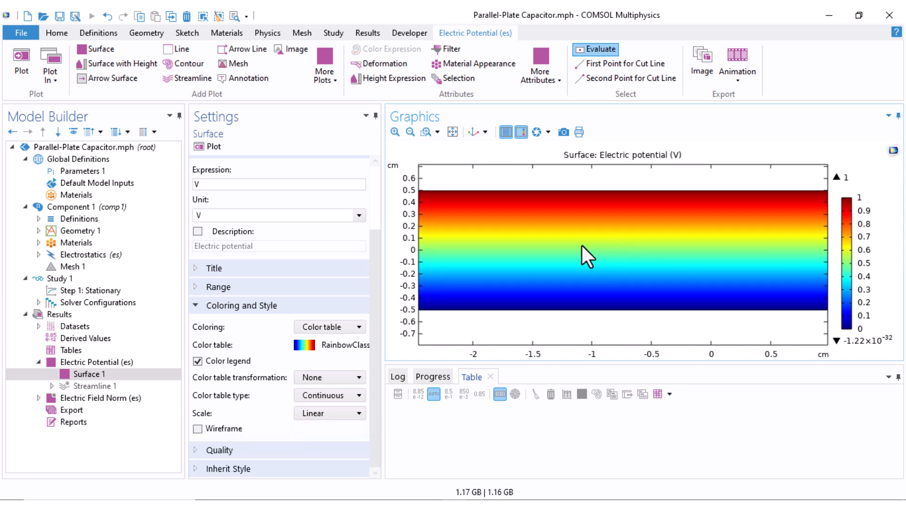
left_click(634, 236)
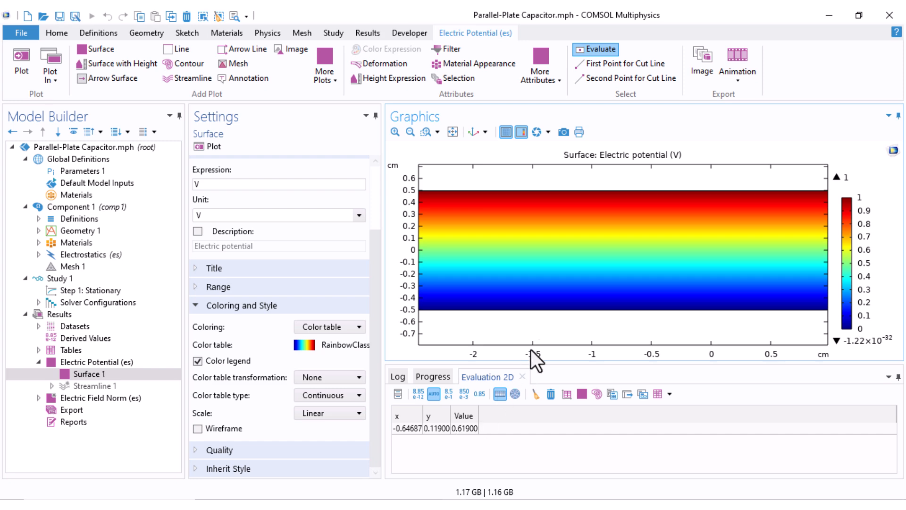
scroll(590, 258, "down", 5)
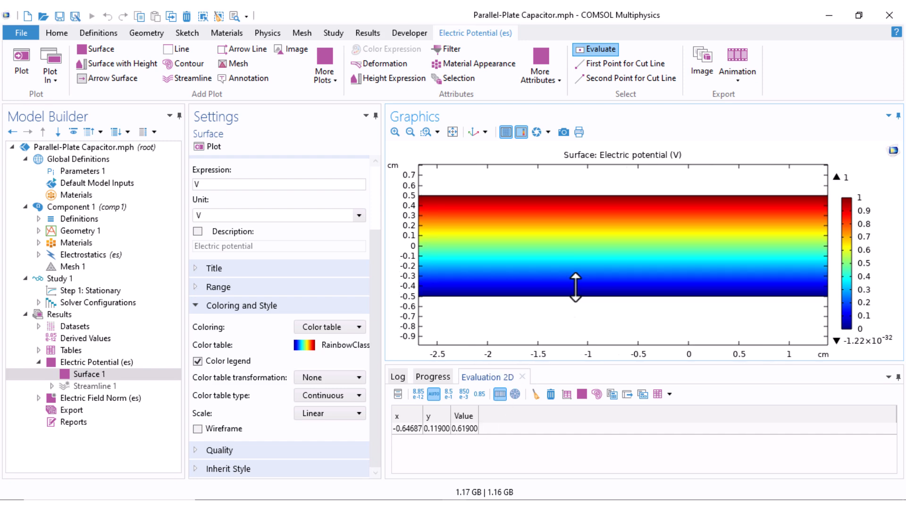
left_click_drag(573, 244, 582, 259)
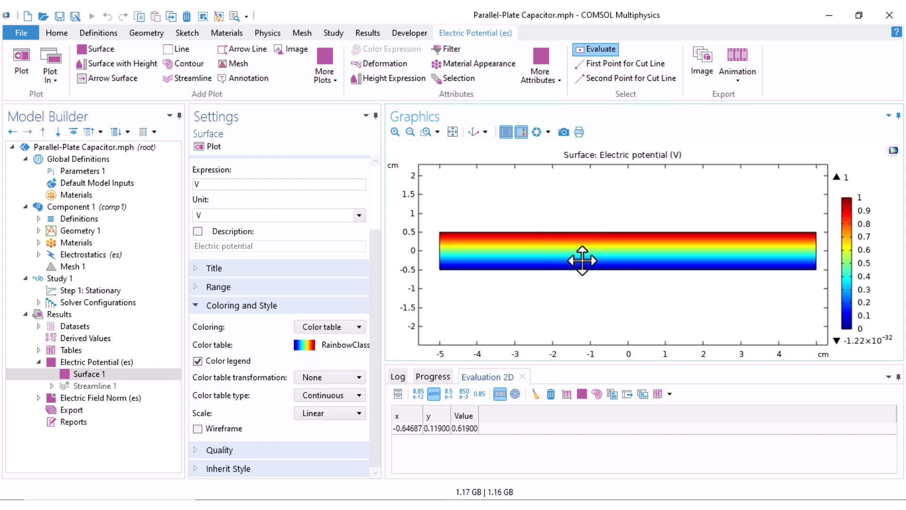
Step: Disable Surface 1 and enable Streamline 1 in the Electric Potential plot group
right_click(92, 375)
left_click(139, 297)
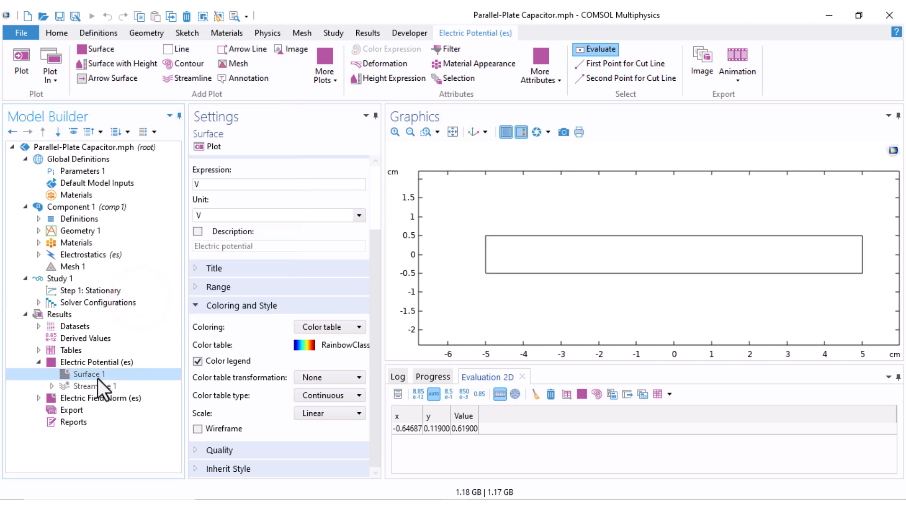
right_click(90, 386)
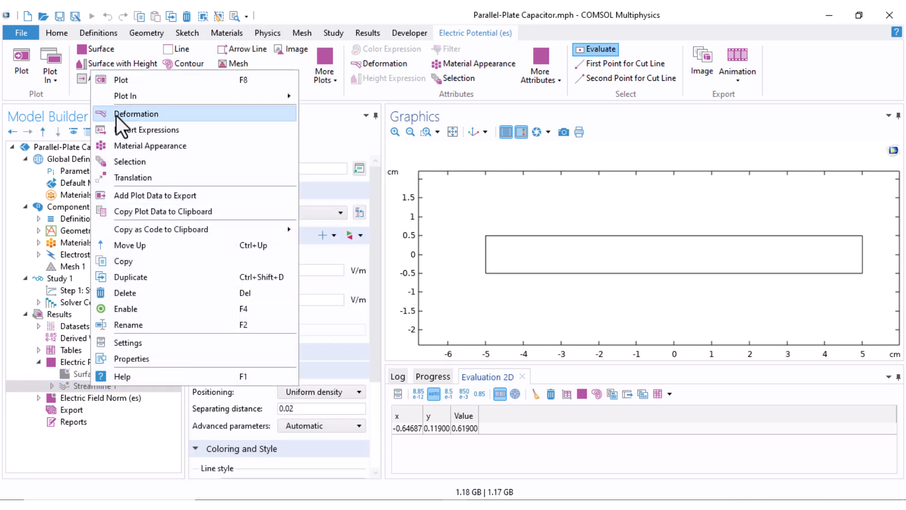
left_click(116, 342)
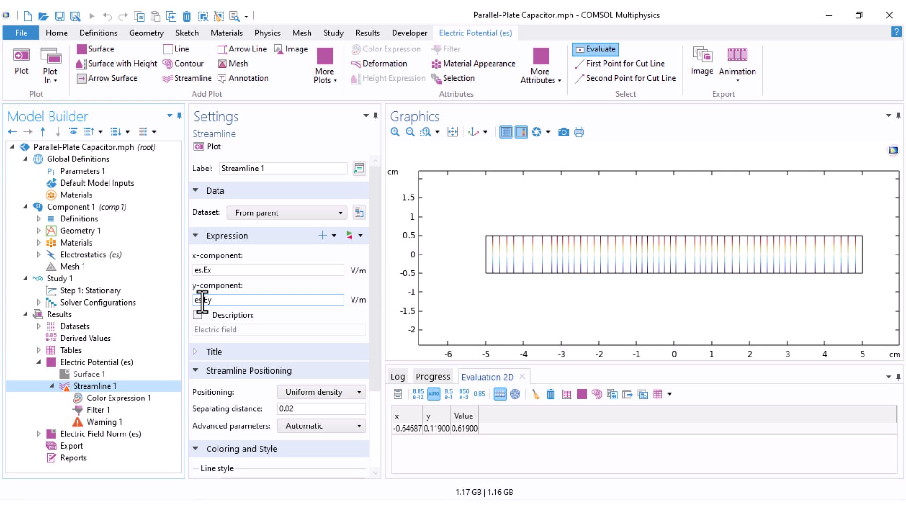
Step: Look up es.Ex among the available expressions for Streamline 1 and examine the field streamlines between the plates
left_click(217, 268)
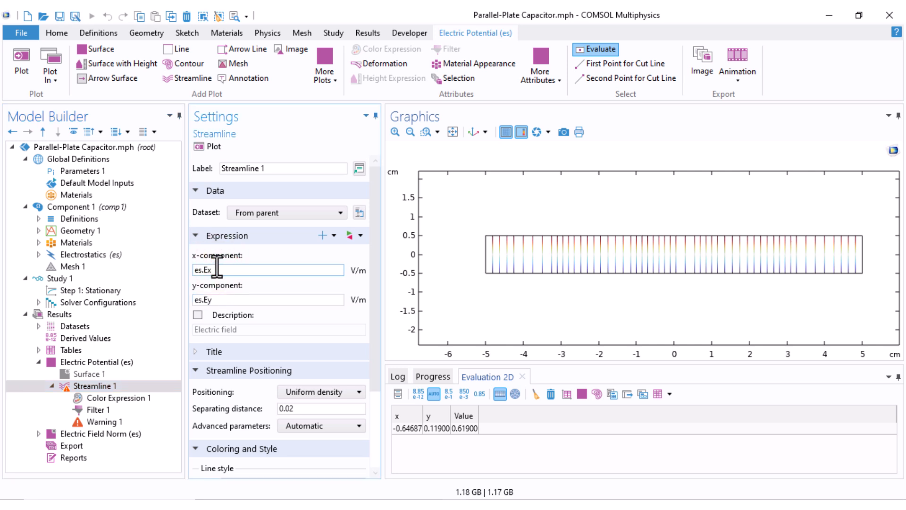
left_click(361, 237)
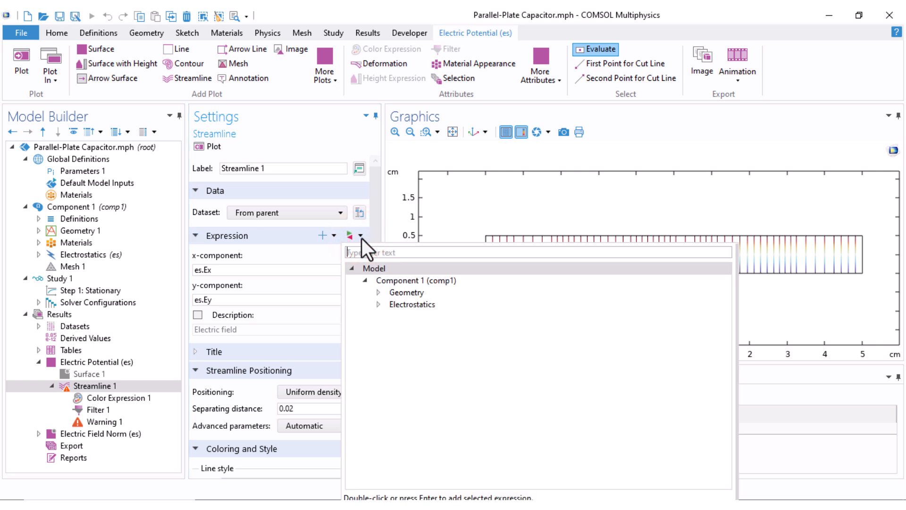
left_click(374, 254)
type("es.Ex")
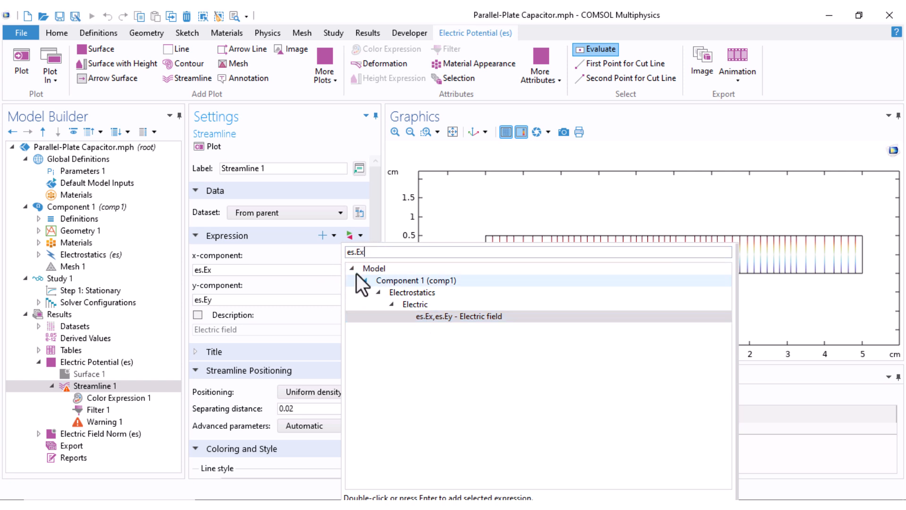
left_click(319, 255)
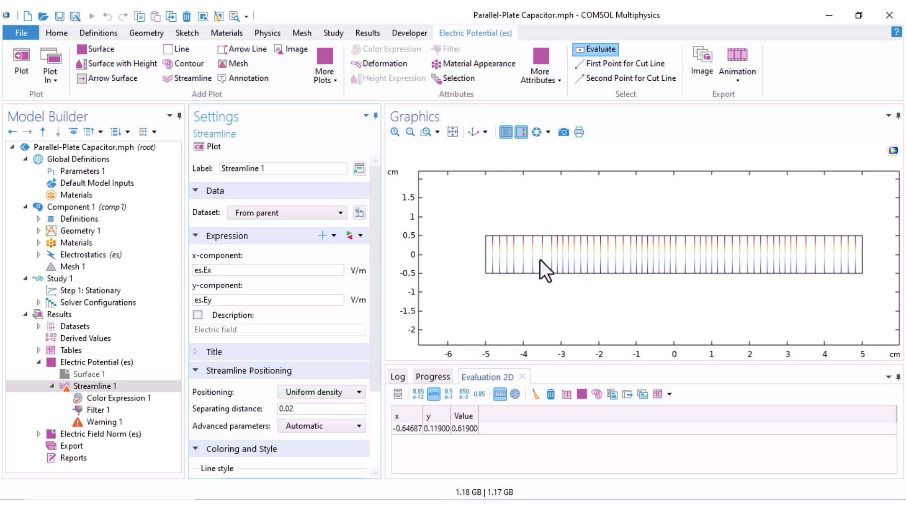
middle_click_drag(634, 267, 637, 177)
right_click_drag(508, 256, 616, 267)
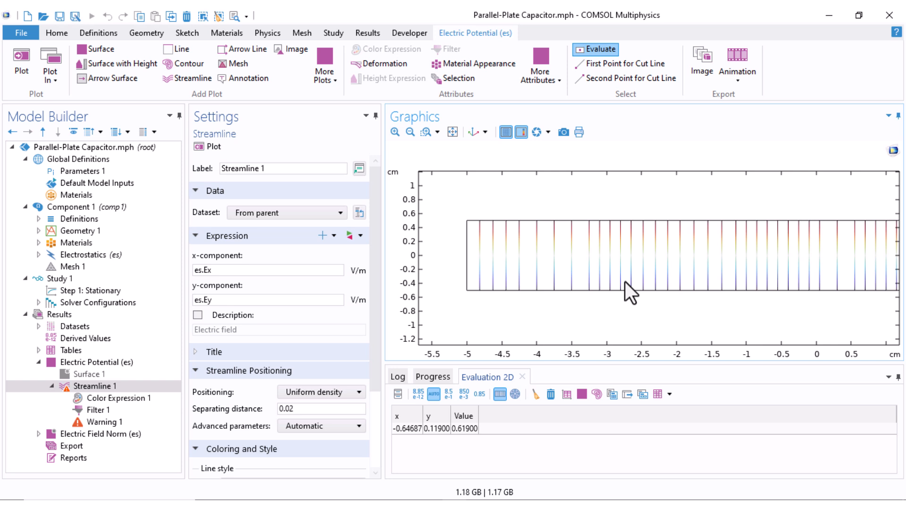
middle_click_drag(673, 280, 678, 338)
right_click_drag(775, 277, 706, 270)
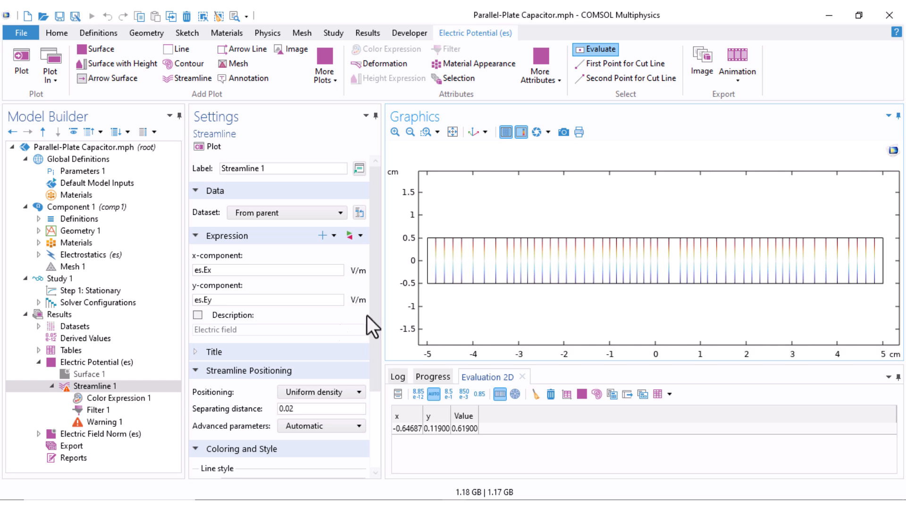
Step: Disable Color Expression 1 under Streamline 1, compare the streamlines without it, and enable it again
left_click(124, 401)
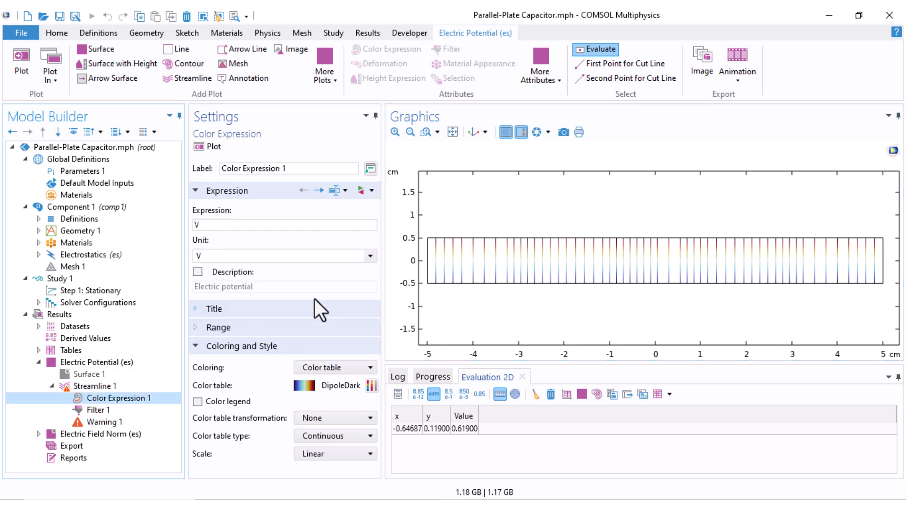
right_click(99, 398)
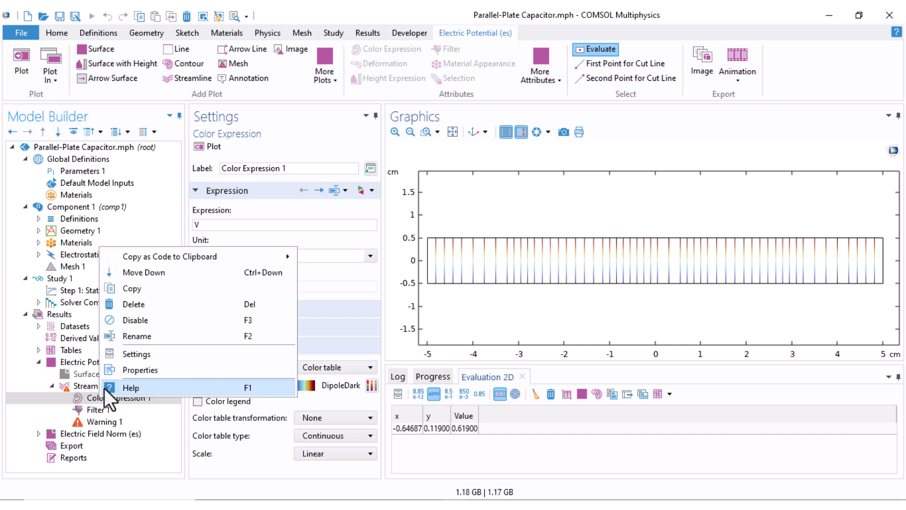
left_click(132, 325)
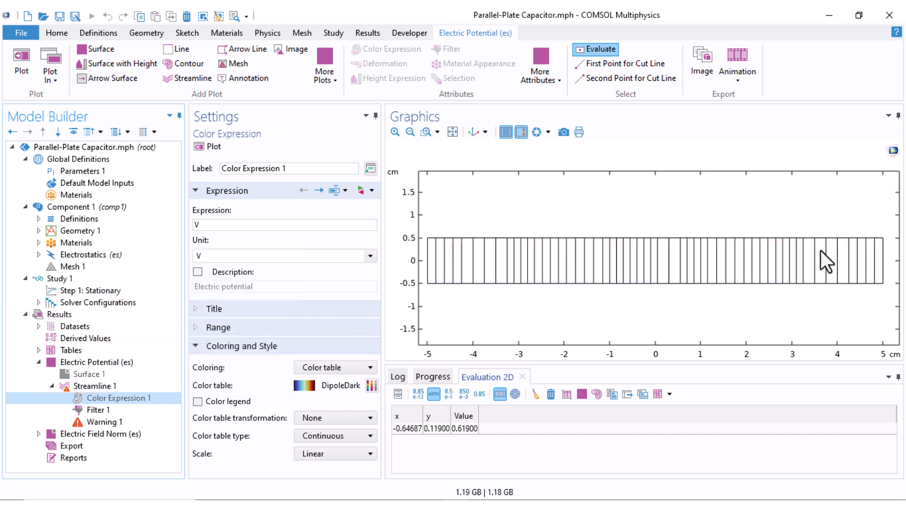
right_click(113, 398)
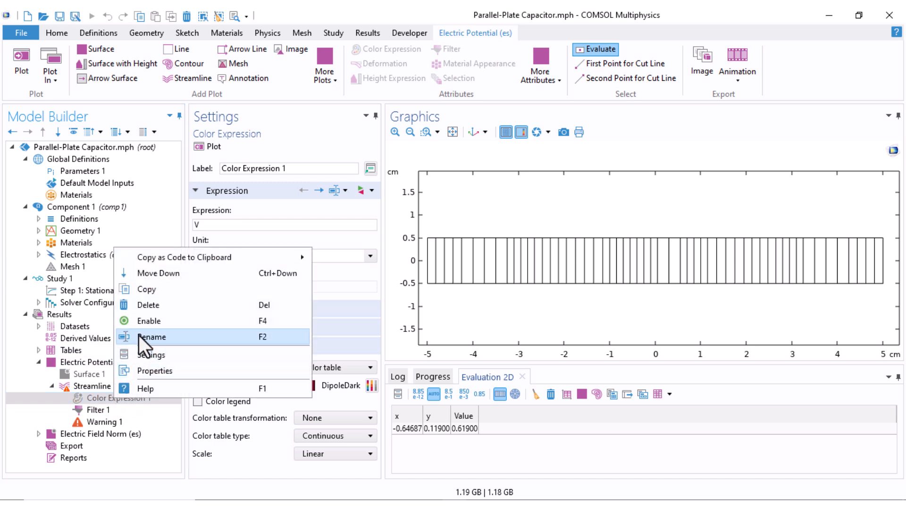
left_click(148, 321)
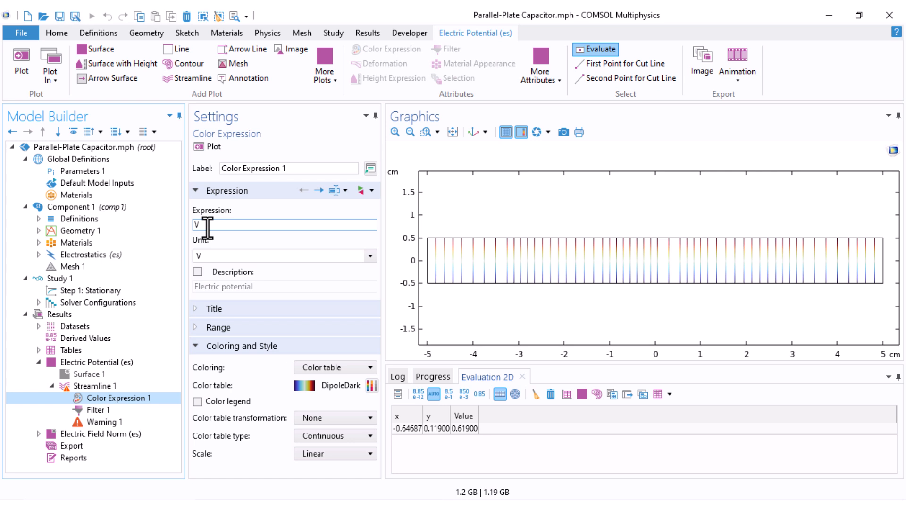
Step: Examine the colouring of the streamlines up close near the lower and upper plates
middle_click_drag(486, 275, 496, 199)
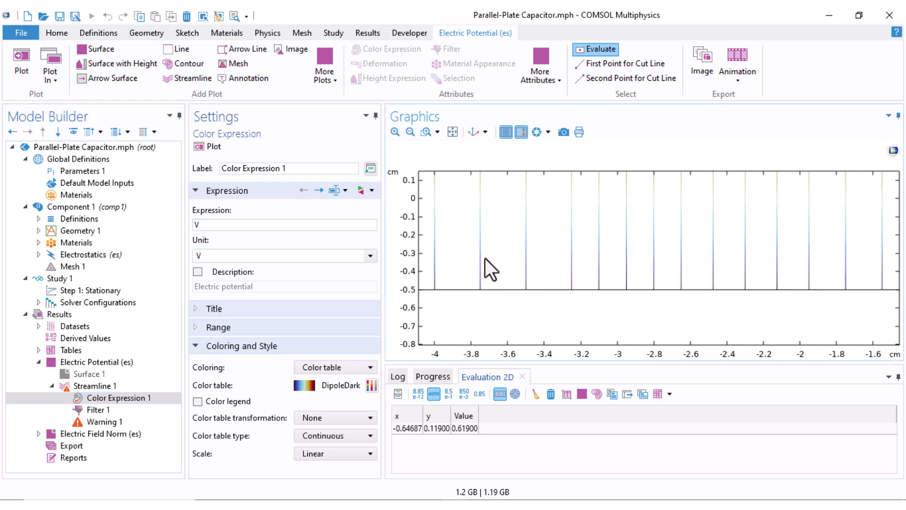
left_click_drag(500, 234, 527, 326)
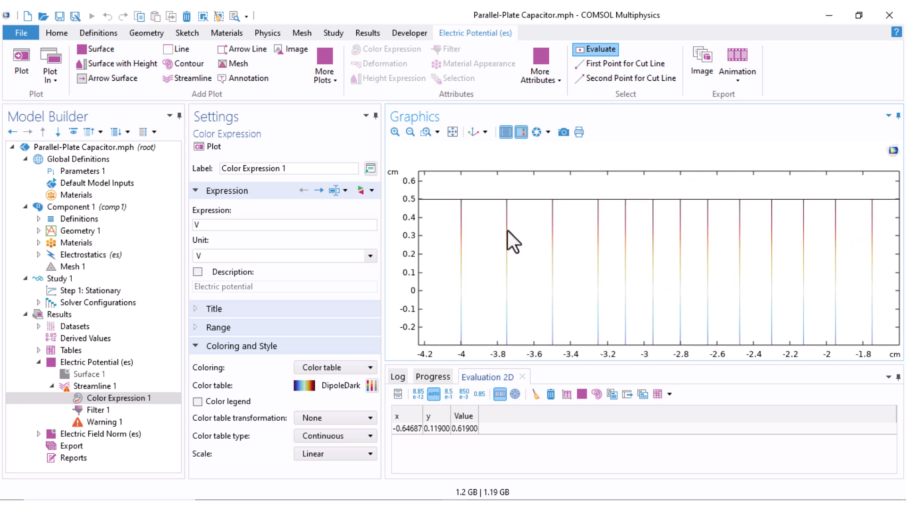
middle_click_drag(508, 237, 512, 308)
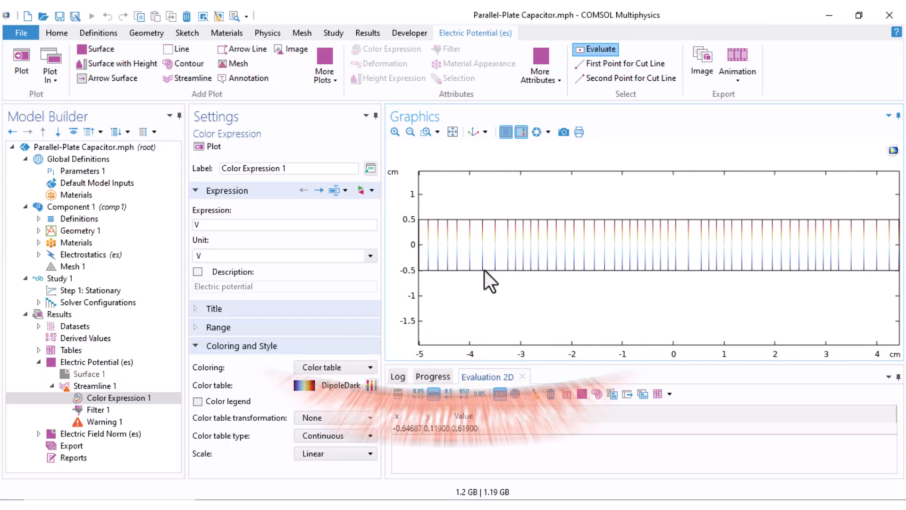
scroll(498, 285, "down", 1)
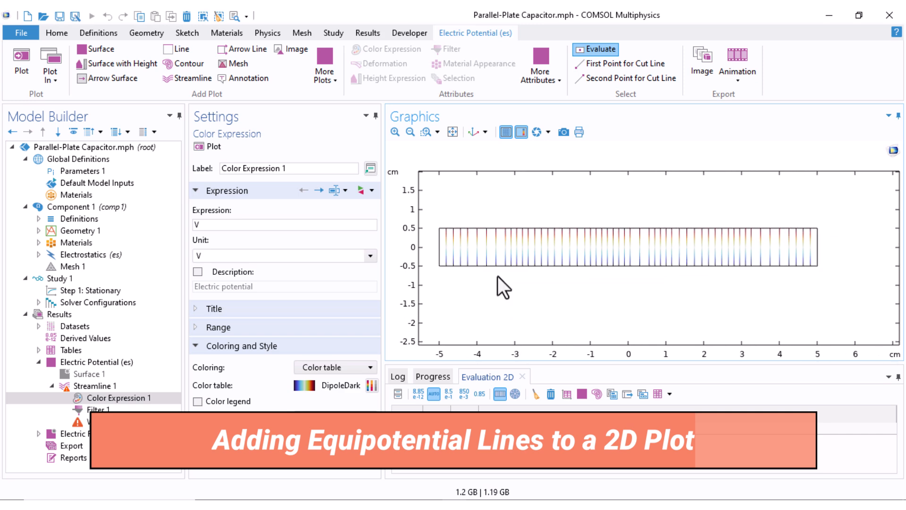
Step: Disable Streamline 1 and add a Contour plot to the Electric Potential plot group
right_click(106, 384)
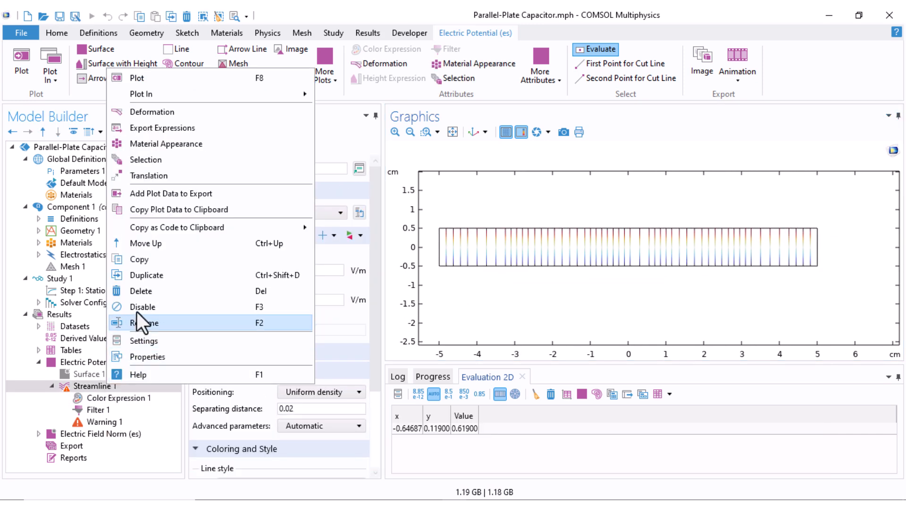
left_click(123, 339)
right_click(66, 364)
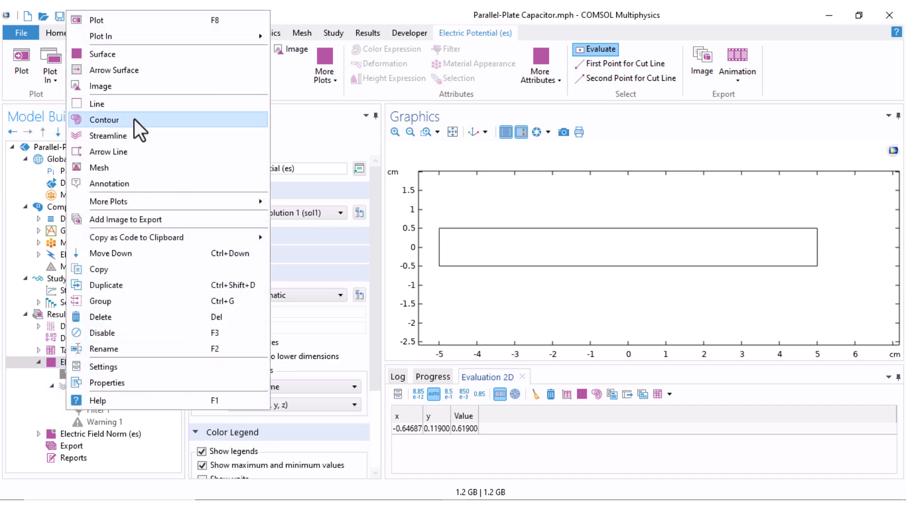
left_click(90, 121)
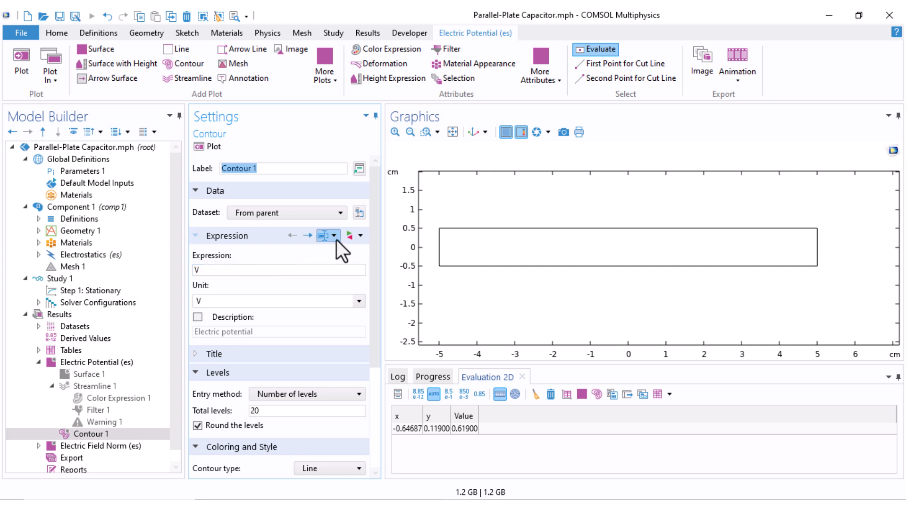
Step: Look through the Electrostatics expressions available for Contour 1, including the Electric and Polarization quantities
left_click(352, 236)
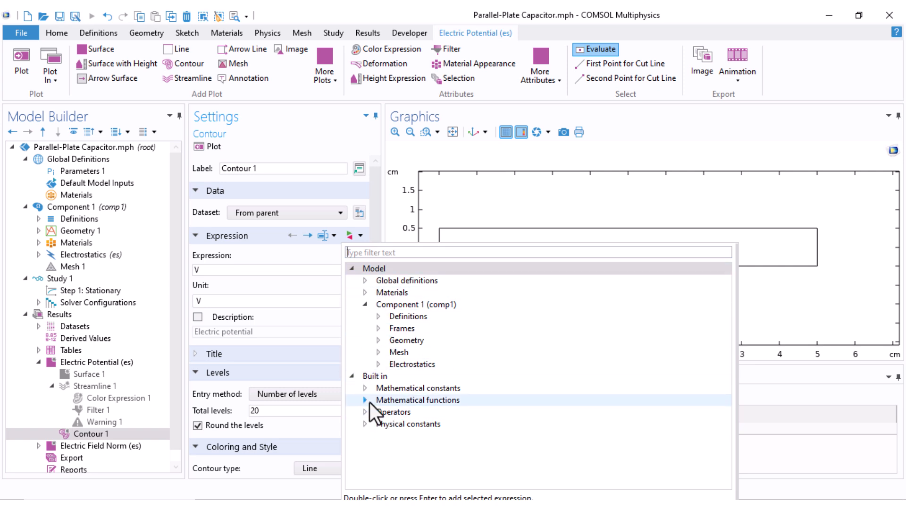
left_click(379, 364)
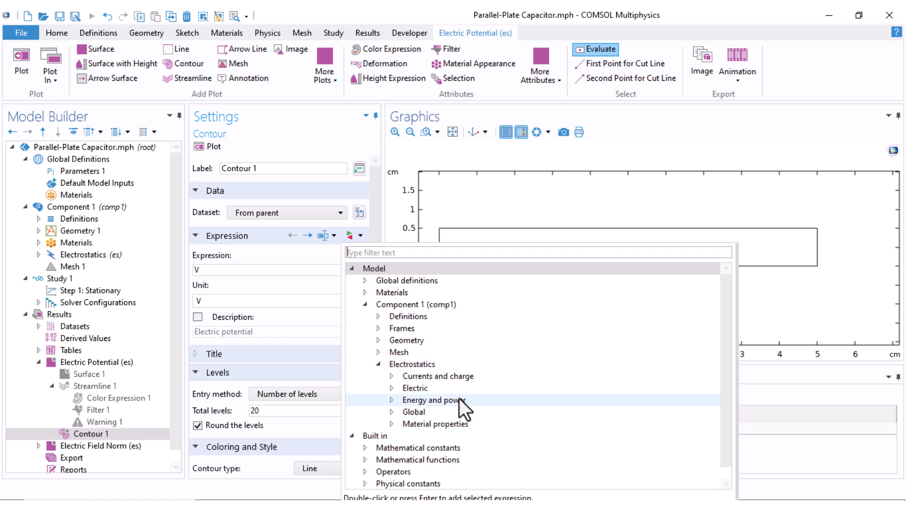
scroll(460, 398, "down", 1)
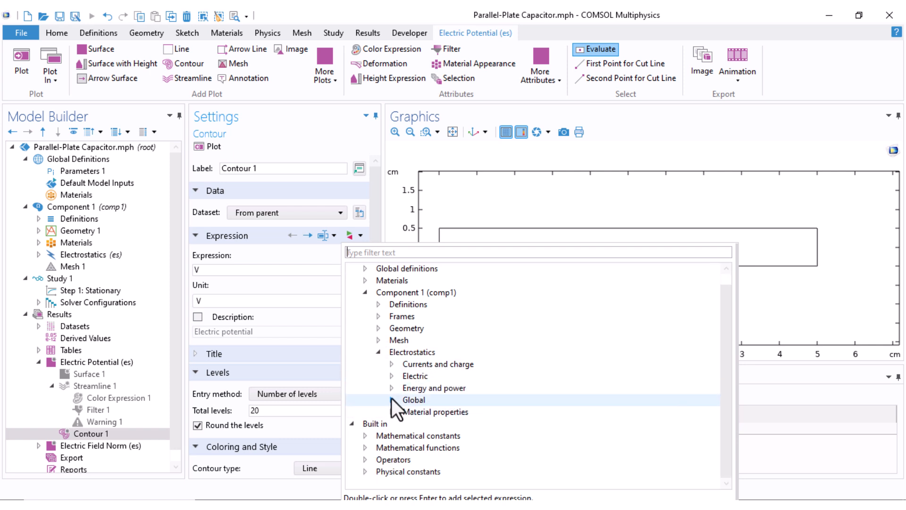
left_click(391, 376)
scroll(401, 383, "down", 2)
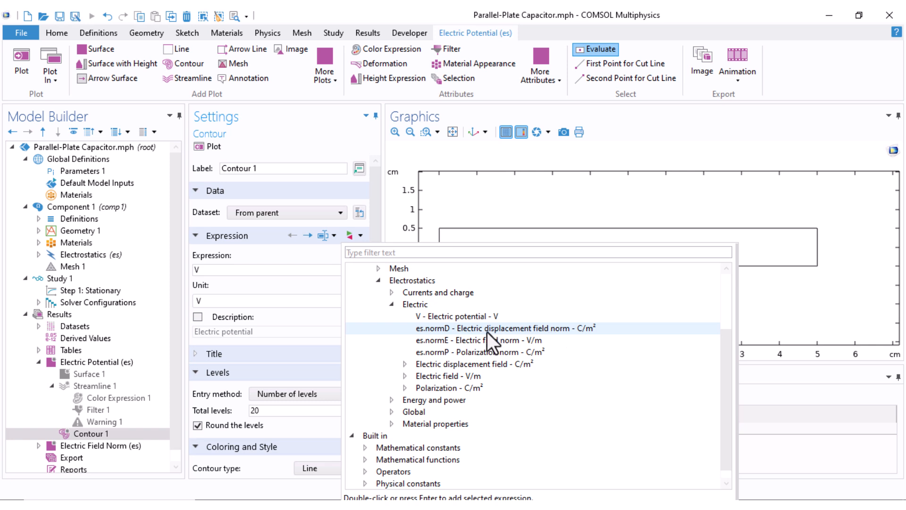
left_click(405, 388)
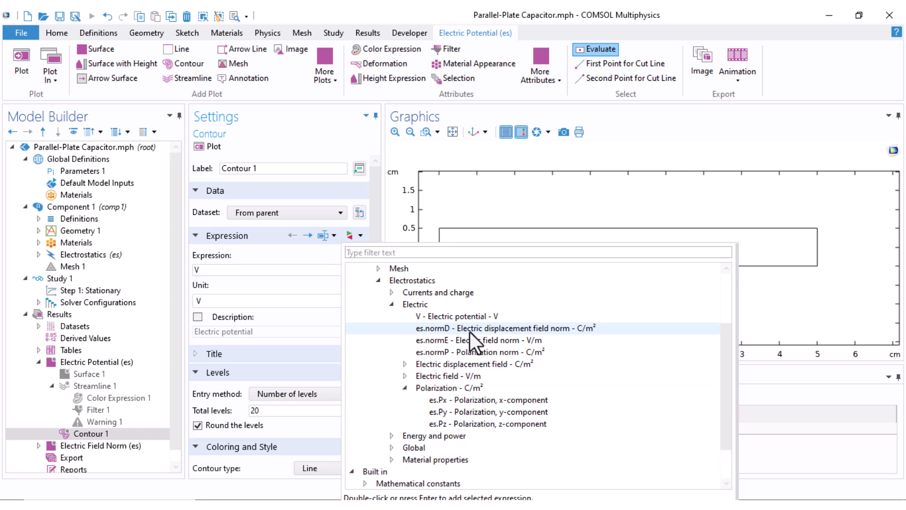
left_click(405, 388)
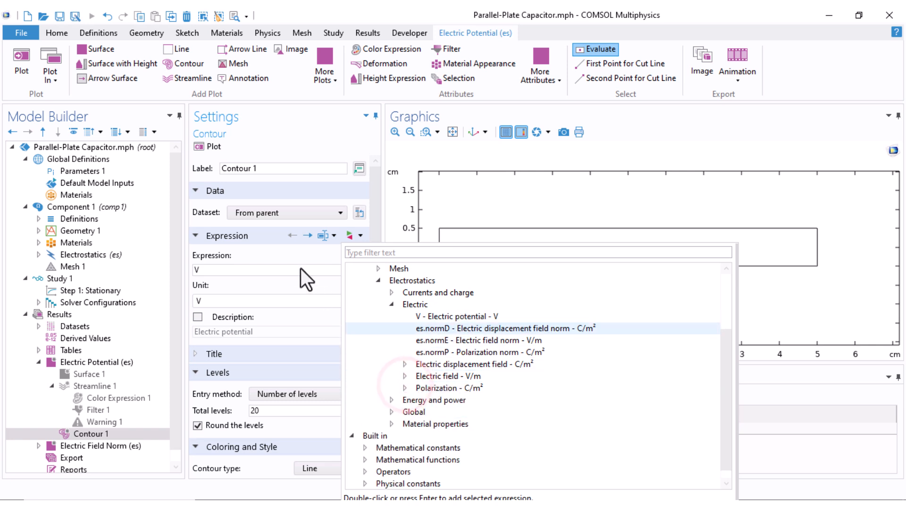
left_click(260, 254)
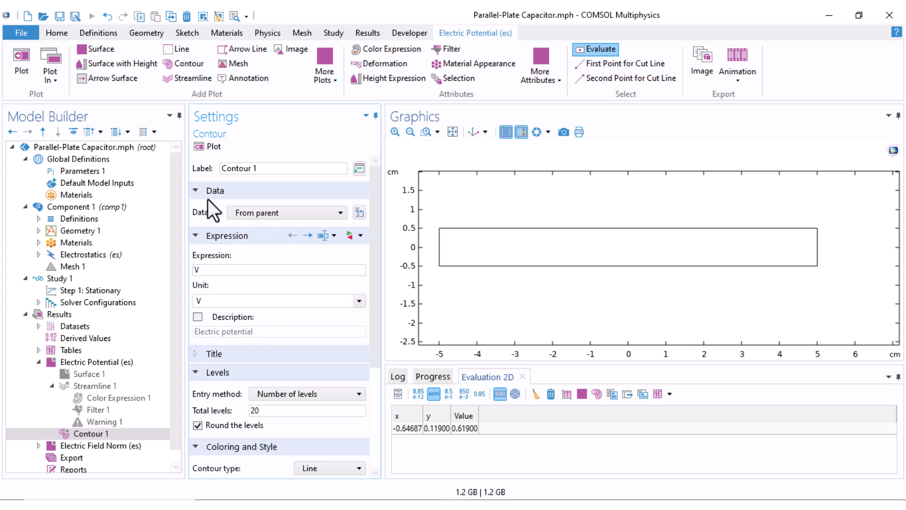
Step: Plot Contour 1 for the electric potential V and examine the contour lines between the plates up close
left_click(207, 146)
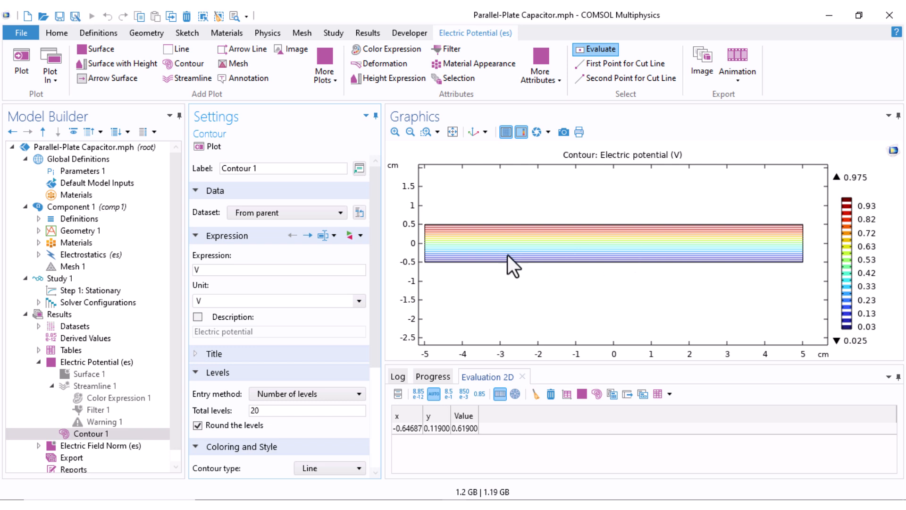
middle_click_drag(597, 255, 597, 137)
right_click_drag(582, 214, 626, 282)
middle_click_drag(674, 283, 677, 336)
right_click_drag(684, 277, 524, 286)
right_click_drag(443, 279, 631, 276)
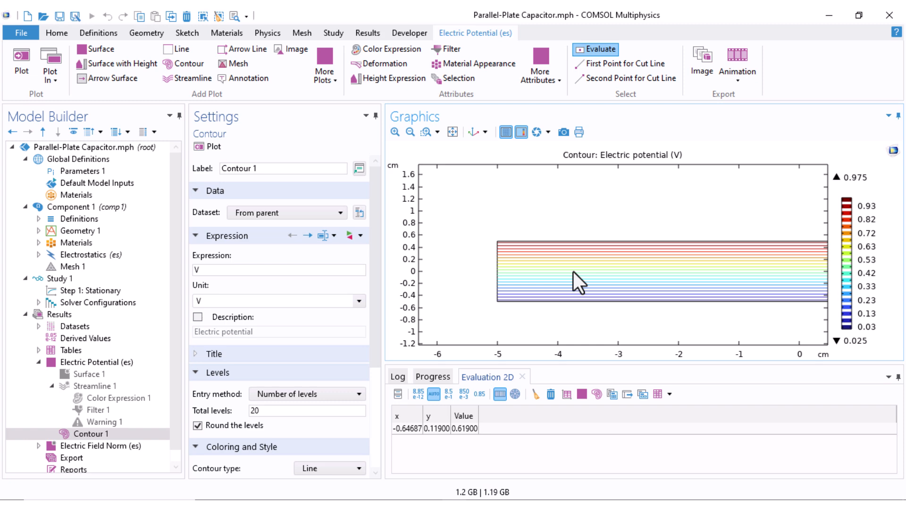
Step: Disable Contour 1 and add an Arrow Surface plot to the Electric Potential plot group
right_click(78, 433)
left_click(114, 355)
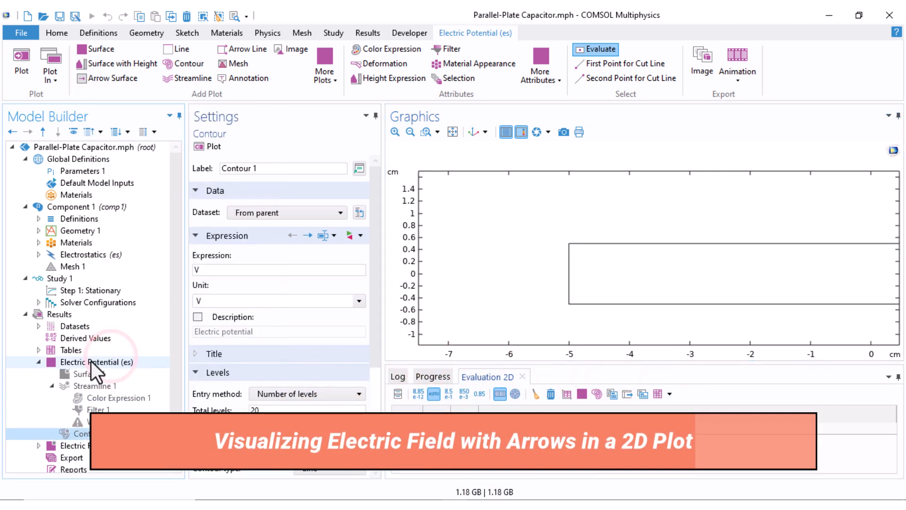
left_click(79, 361)
right_click(78, 361)
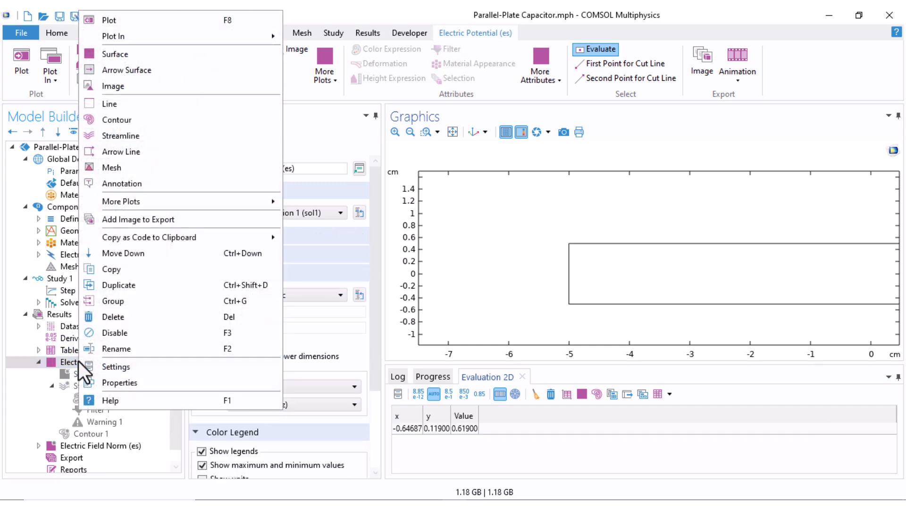
left_click(112, 73)
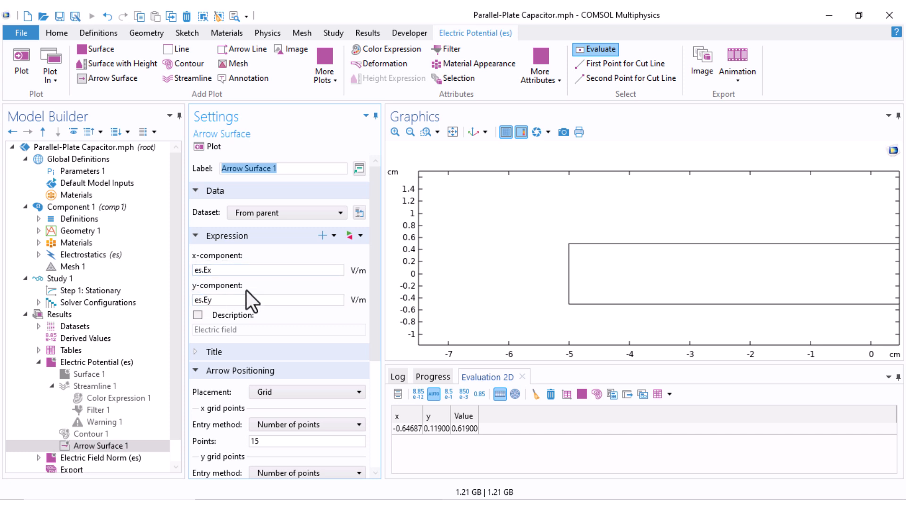
Step: Plot Arrow Surface 1 with es.Ex and es.Ey and examine the field arrows along the capacitor to its end
left_click(200, 149)
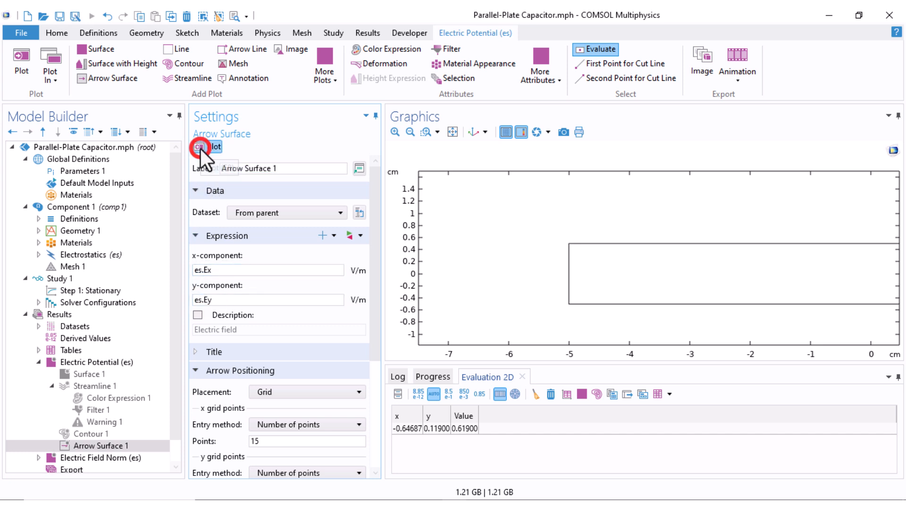
middle_click_drag(685, 293, 684, 178)
right_click_drag(678, 221, 552, 226)
scroll(614, 206, "down", 3)
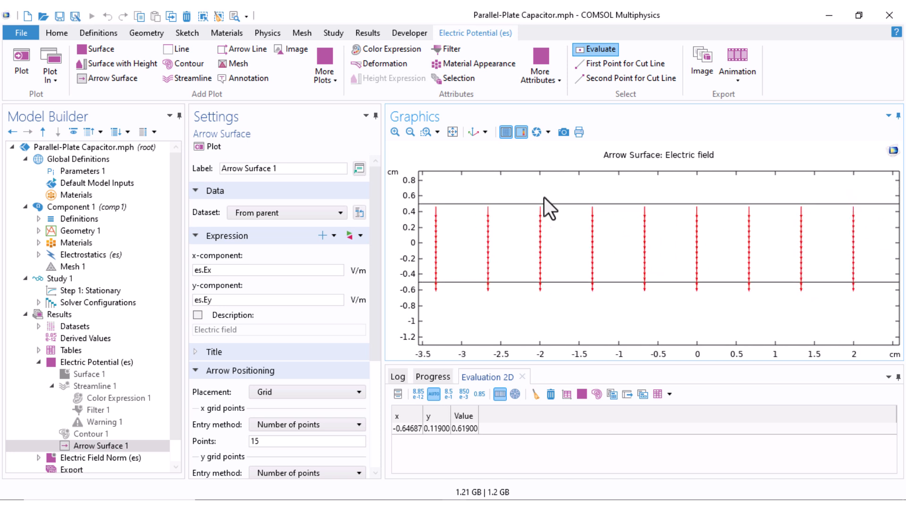
right_click_drag(627, 257, 532, 269)
right_click_drag(666, 261, 489, 261)
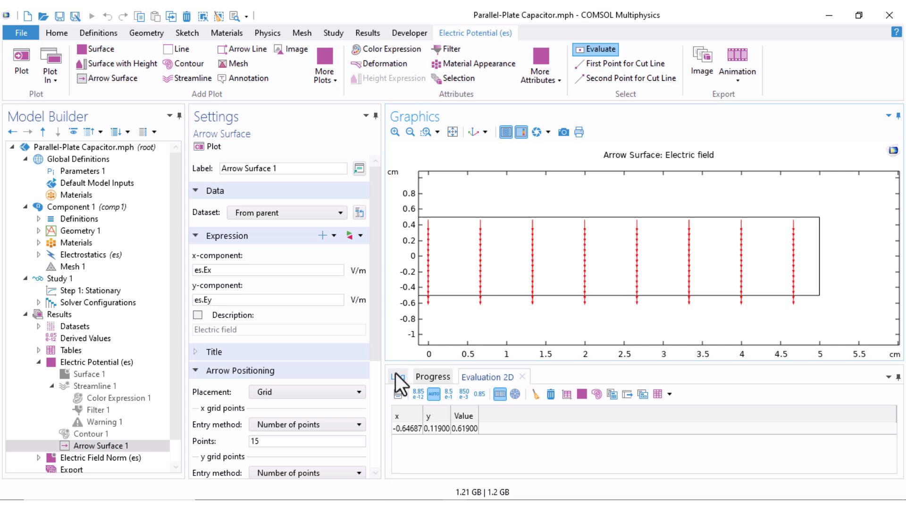
Step: Set both the x and y grid points of Arrow Surface 1 to 5 and replot the arrows
left_click_drag(374, 334, 357, 405)
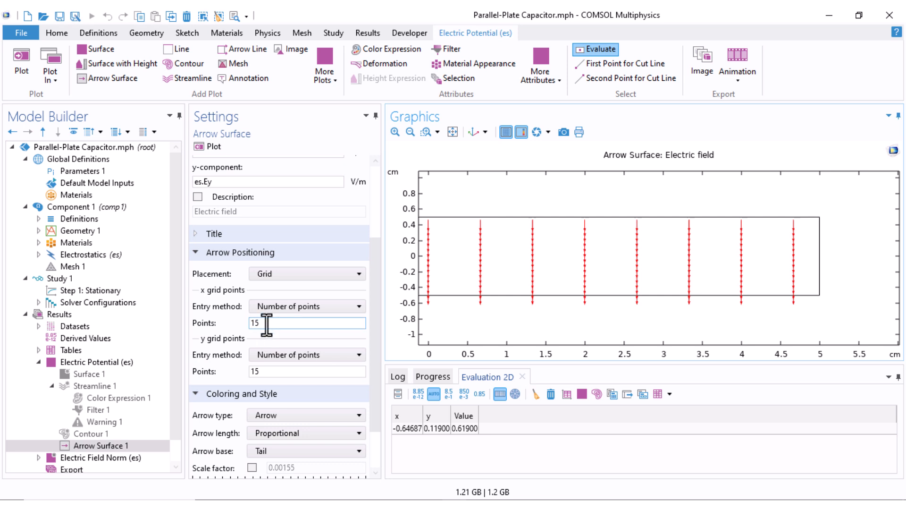
double_click(267, 324)
type("5")
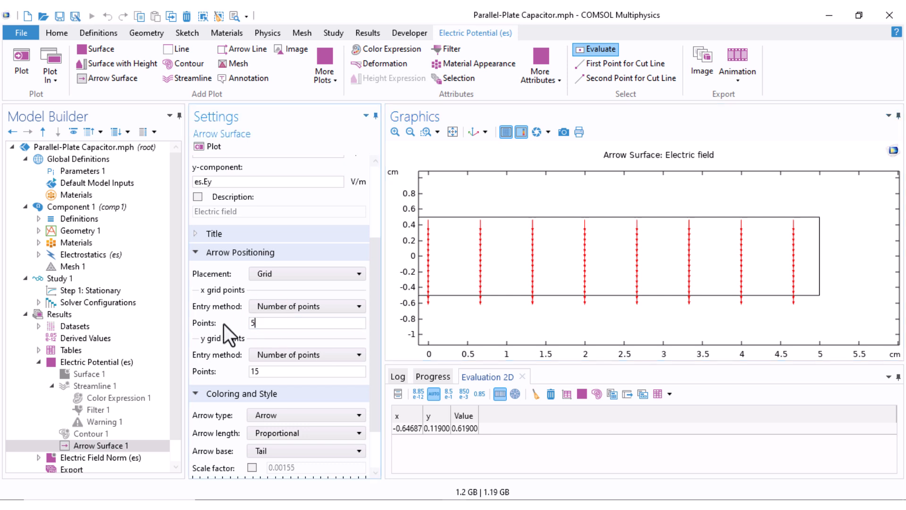
double_click(263, 372)
type("5")
left_click(211, 146)
left_click_drag(509, 292, 674, 283)
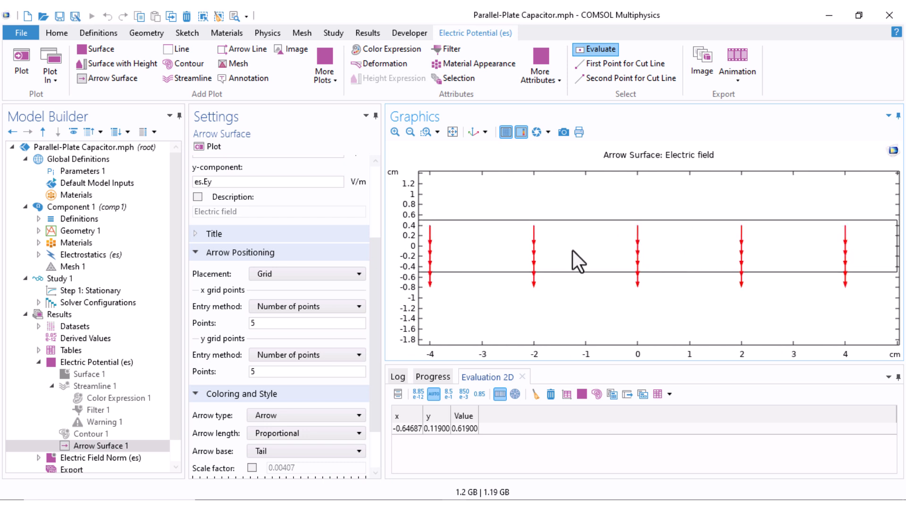
left_click_drag(771, 273, 724, 257)
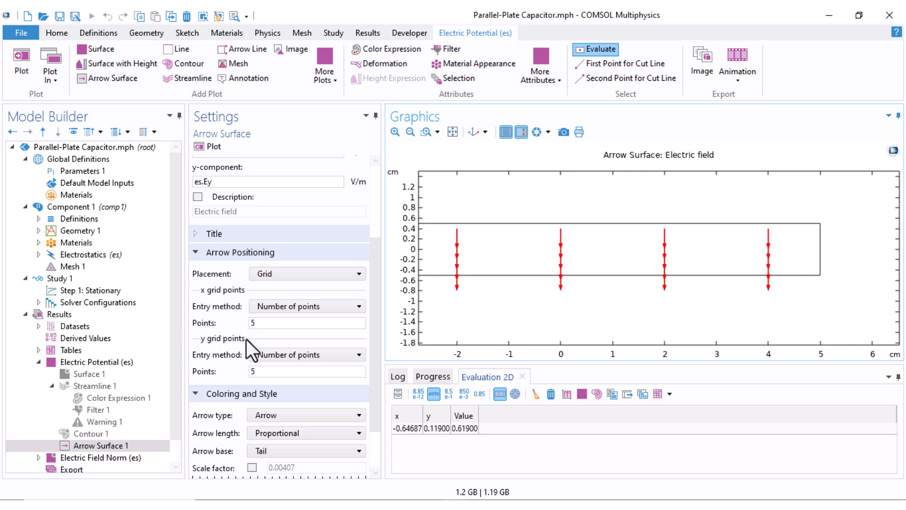
Step: Set the x grid points of Arrow Surface 1 to 15, replot, and review the arrow settings
left_click(267, 372)
double_click(260, 323)
type("15")
left_click(203, 148)
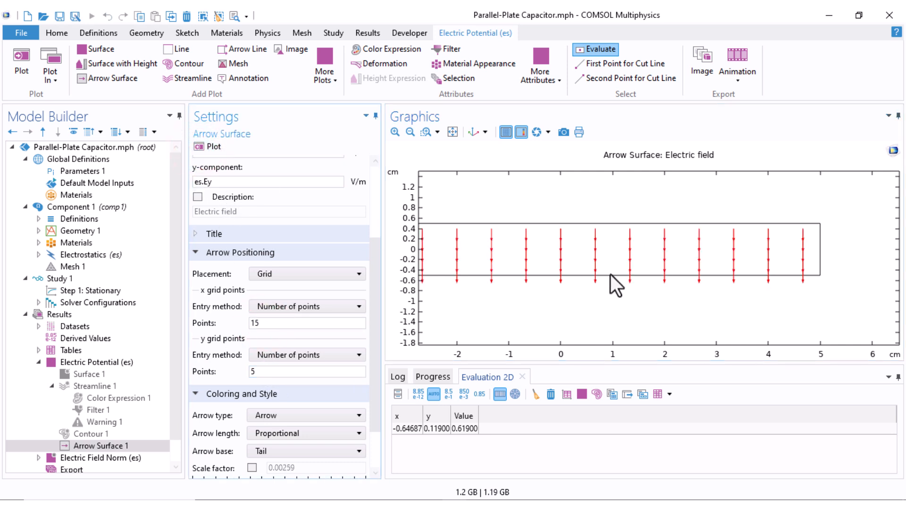
scroll(620, 280, "up", 3)
scroll(278, 346, "down", 2)
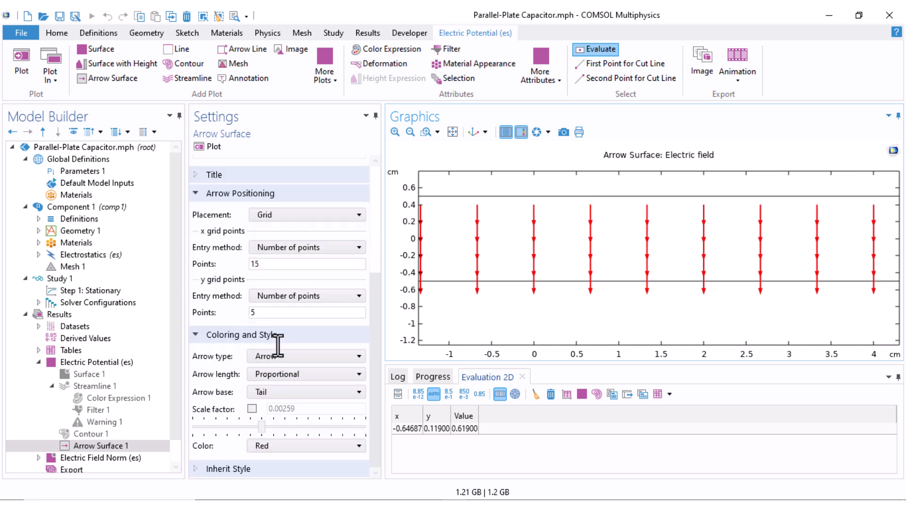
scroll(292, 334, "up", 5)
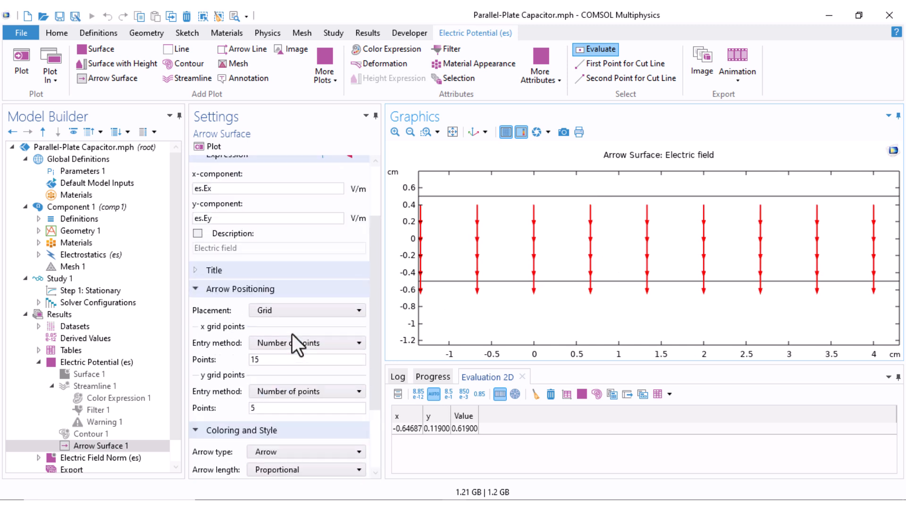
scroll(293, 334, "up", 1)
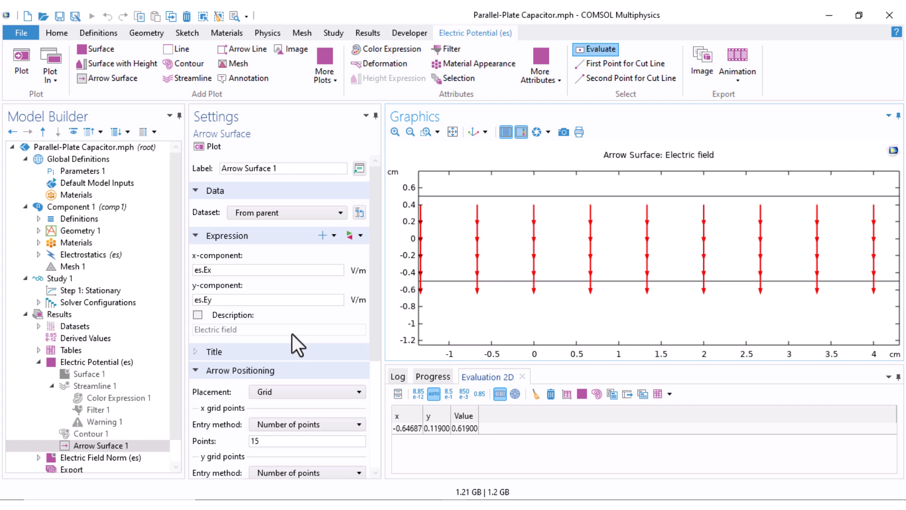
Step: Display the Electric Field Norm plot group and disable its Streamline 1
left_click(40, 362)
left_click(55, 373)
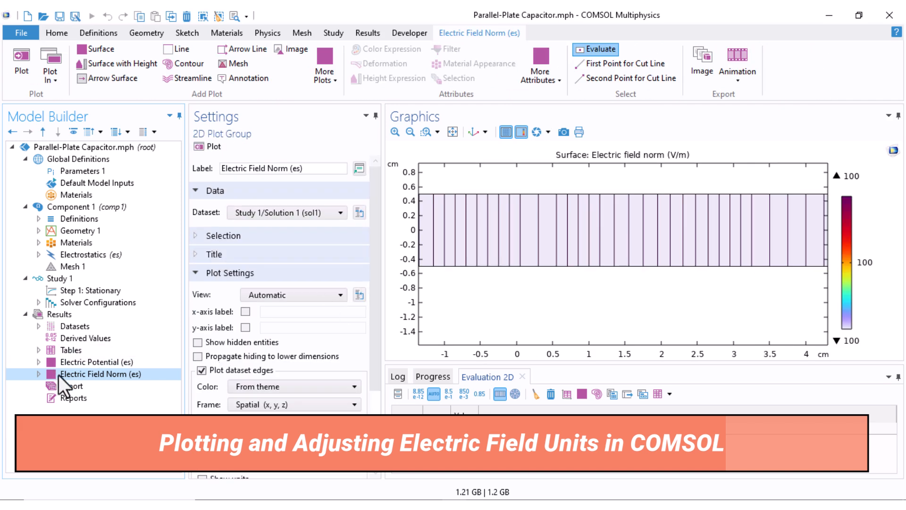
left_click(38, 374)
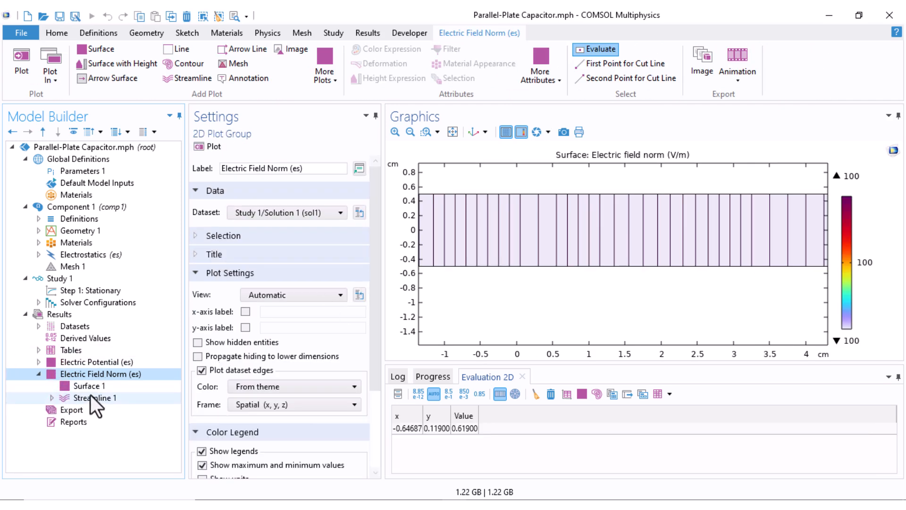
left_click(91, 396)
right_click(90, 395)
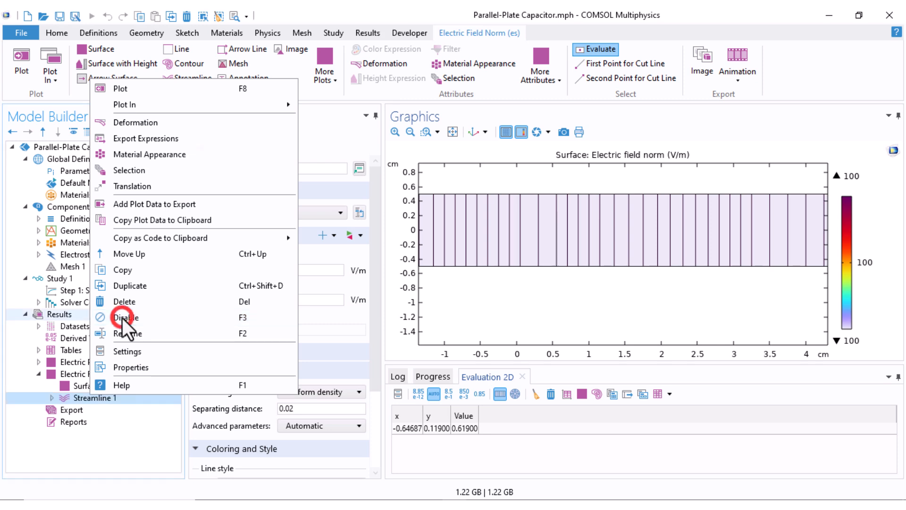
left_click(122, 317)
Step: Set the unit of the Electric Field Norm group's Surface 1 to V/cm and replot it showing the whole capacitor
left_click(98, 388)
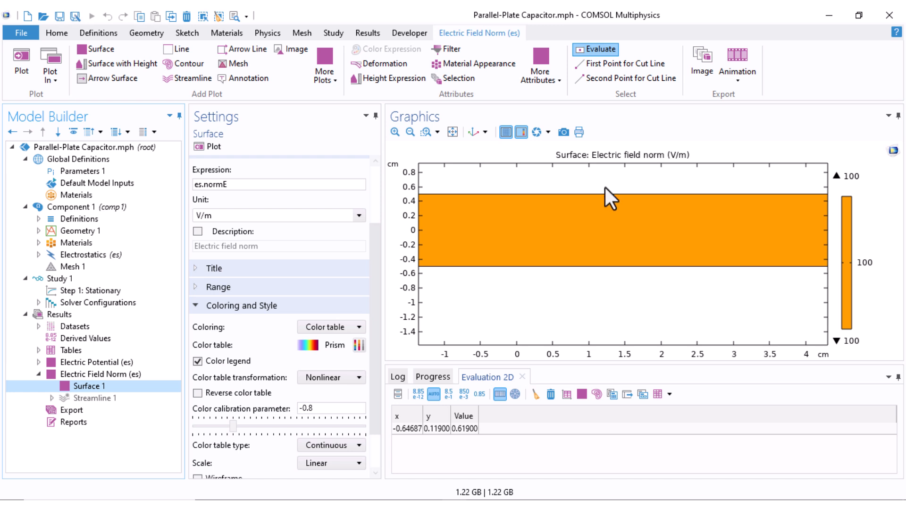
middle_click_drag(605, 188, 597, 241)
right_click_drag(597, 242, 662, 278)
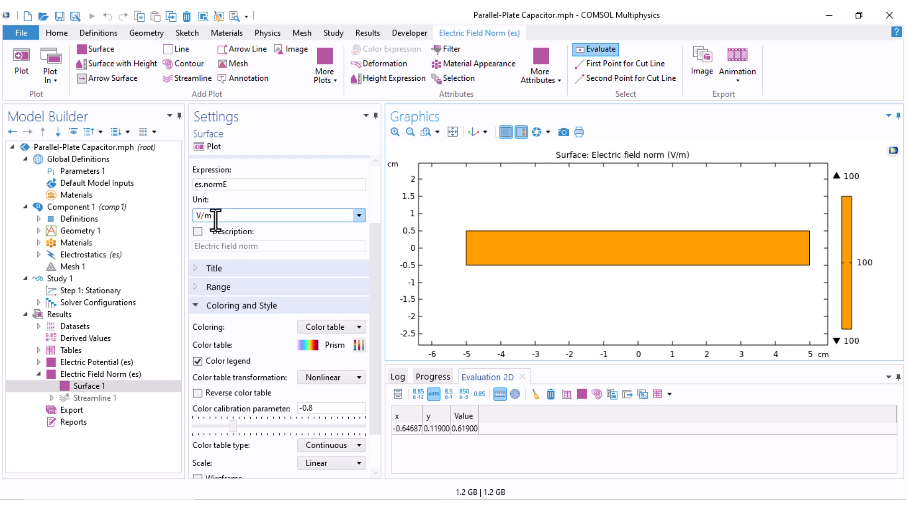
left_click(359, 215)
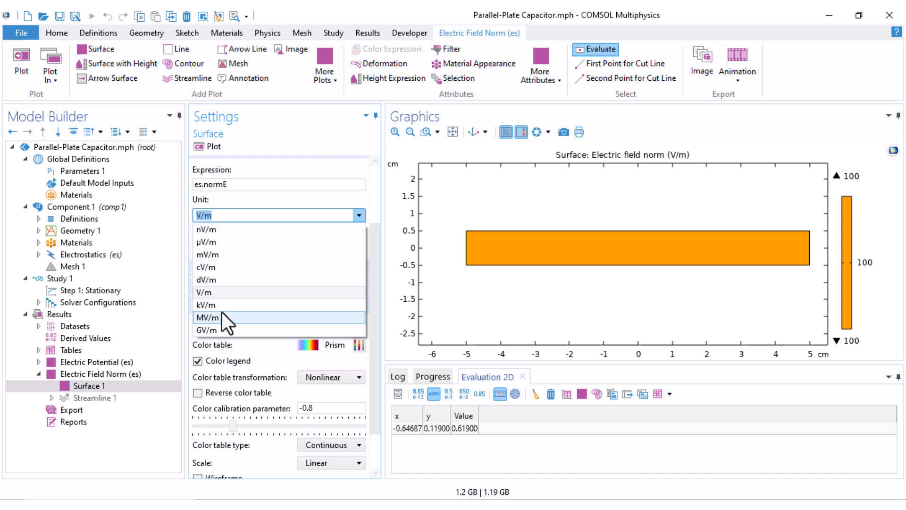
left_click(206, 213)
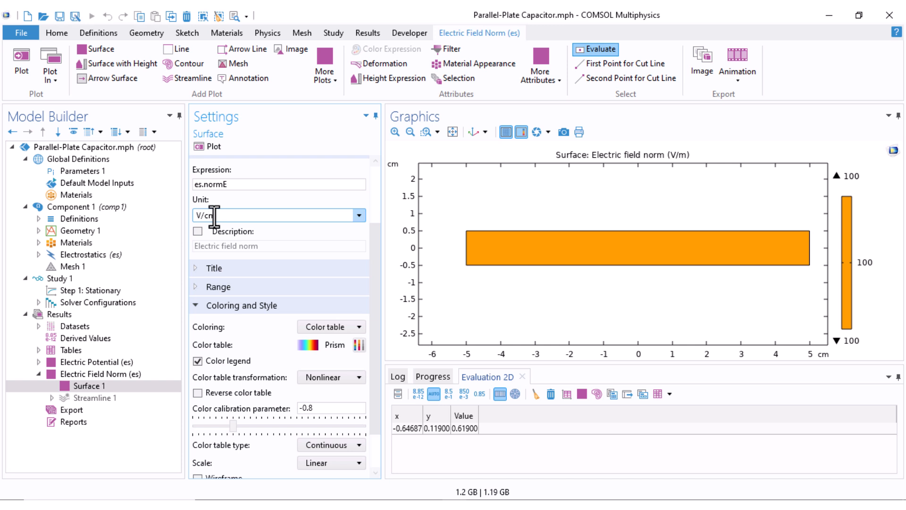
left_click(212, 147)
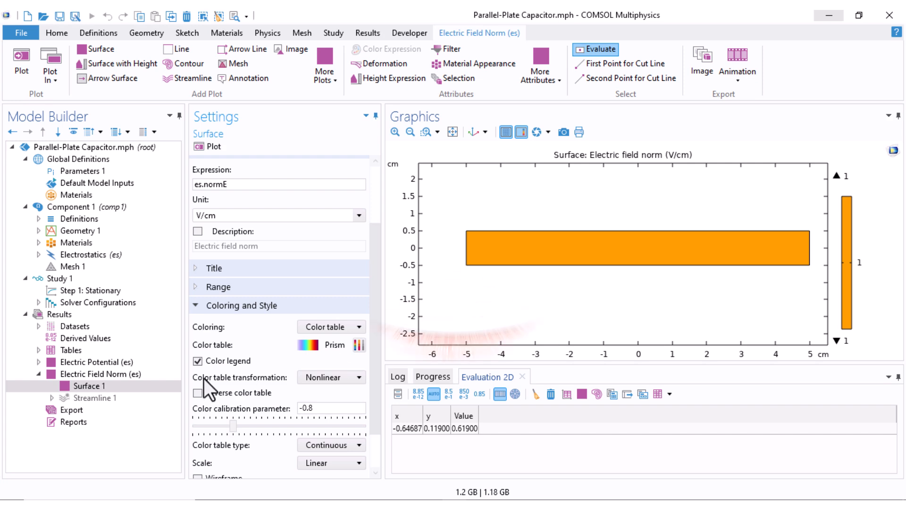
Step: Collapse the Electric Field Norm group and add a Global Evaluation under Derived Values
left_click(39, 374)
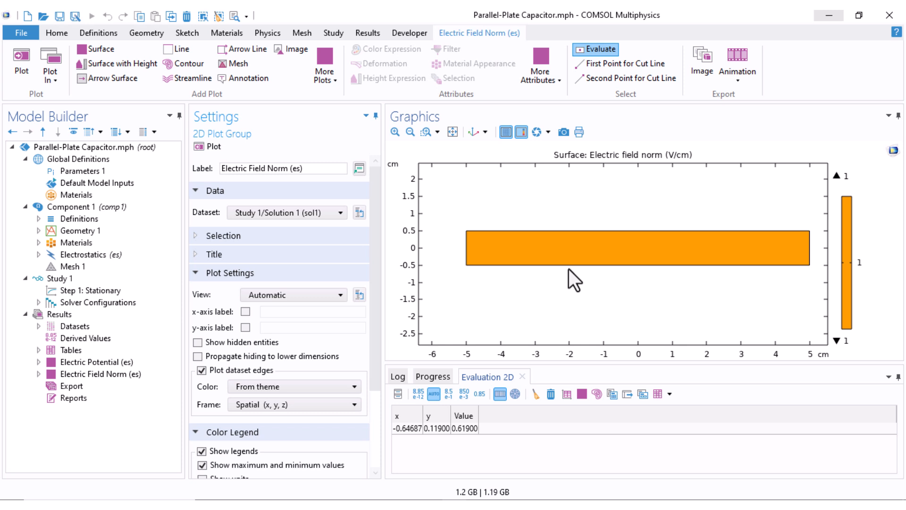
left_click(57, 337)
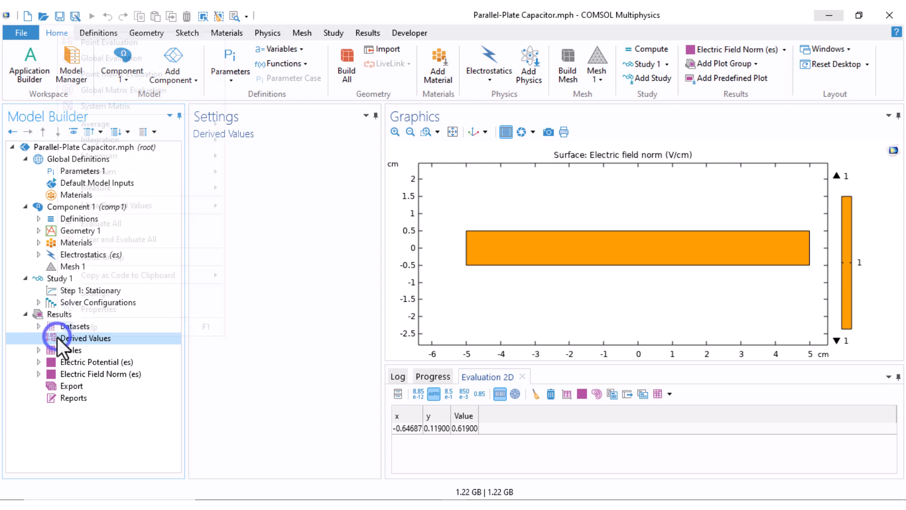
right_click(57, 337)
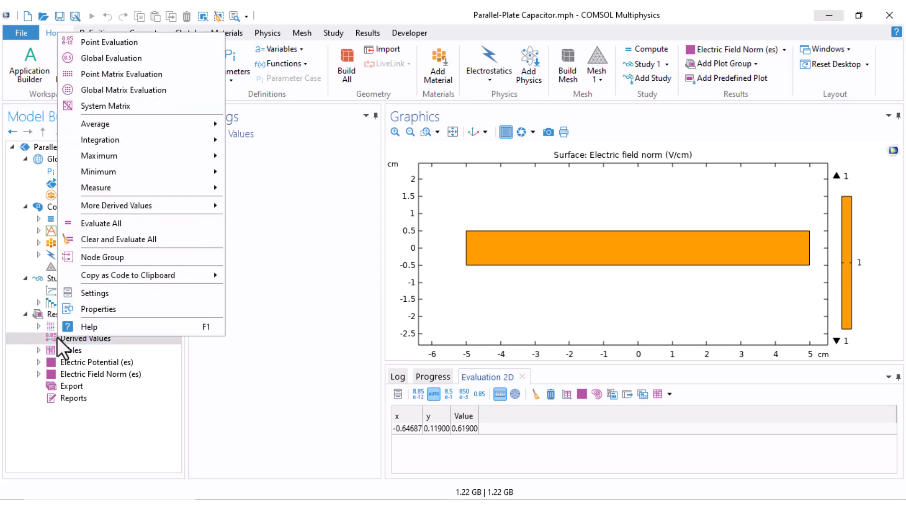
left_click(130, 60)
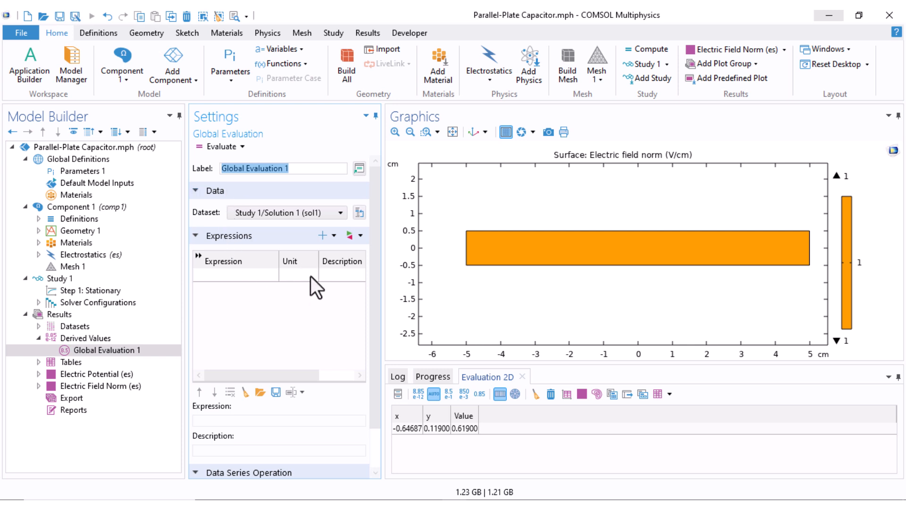
Step: Add the total electric energy expression es.intWe to Global Evaluation 1 and evaluate it
left_click(355, 237)
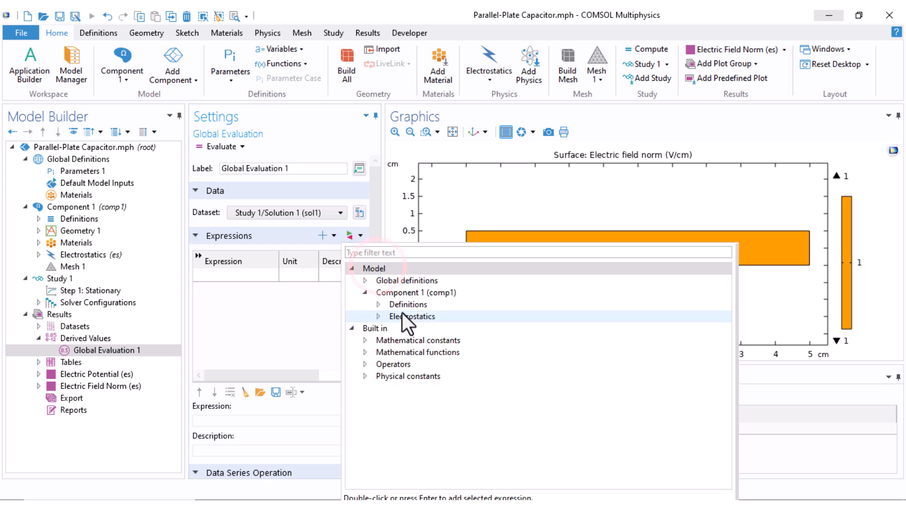
left_click(379, 317)
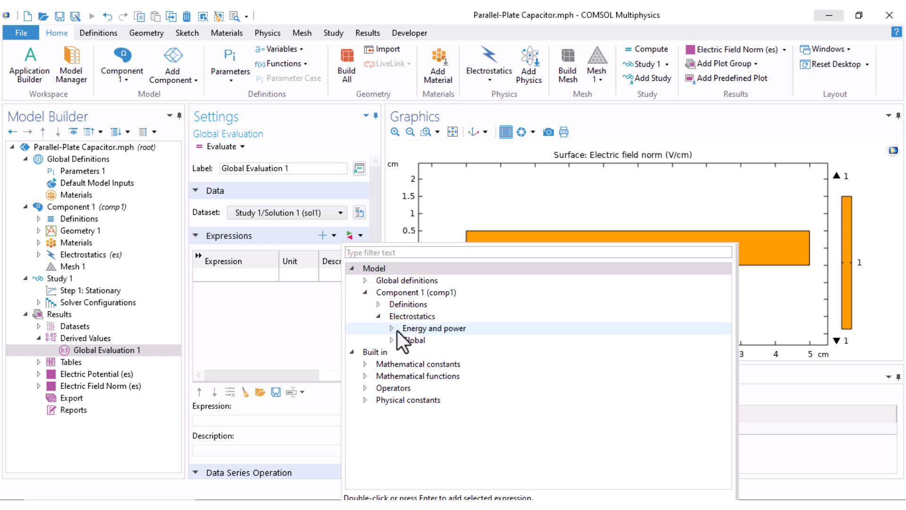
left_click(392, 329)
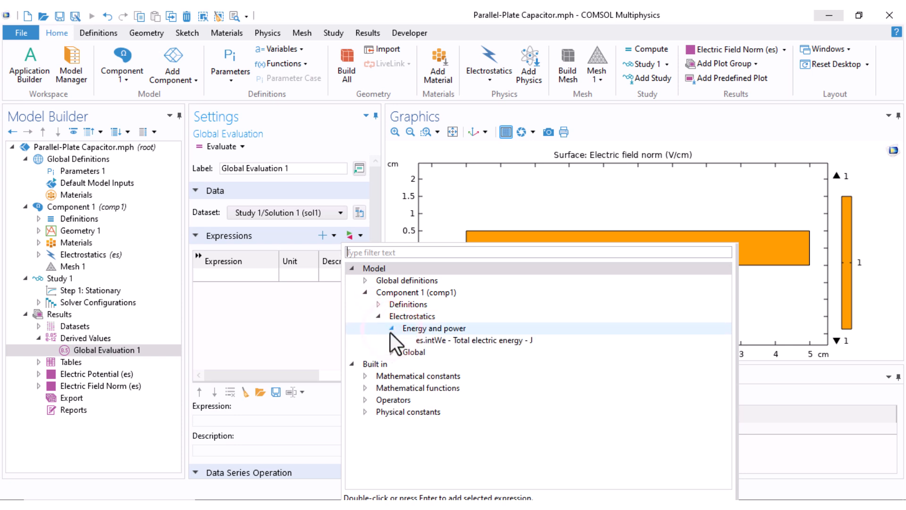
double_click(471, 338)
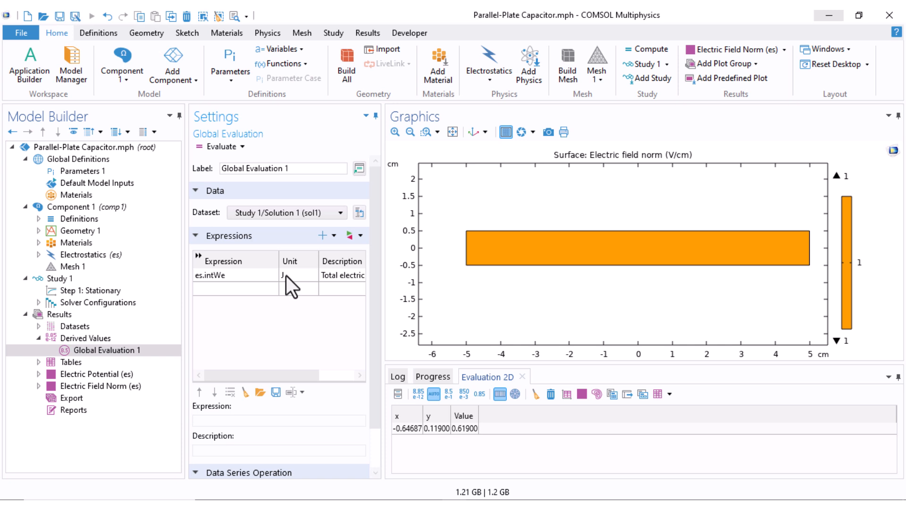
left_click(213, 148)
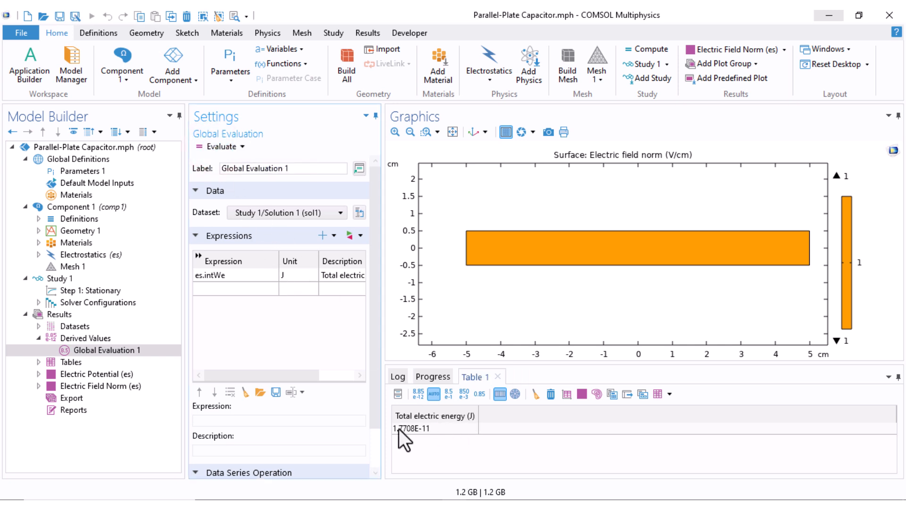
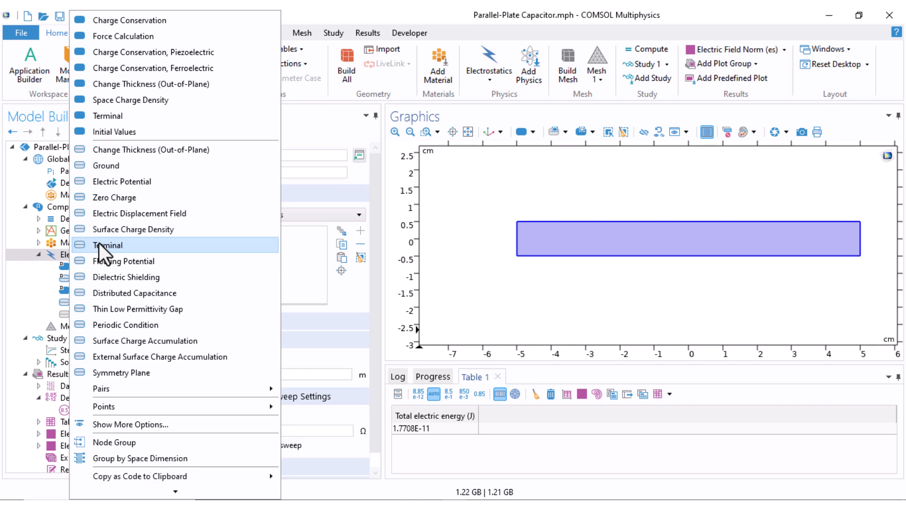
Step: Add a boundary Terminal to Electrostatics on the capacitor's upper edge and set its terminal type to Voltage, with 1 V
left_click(103, 243)
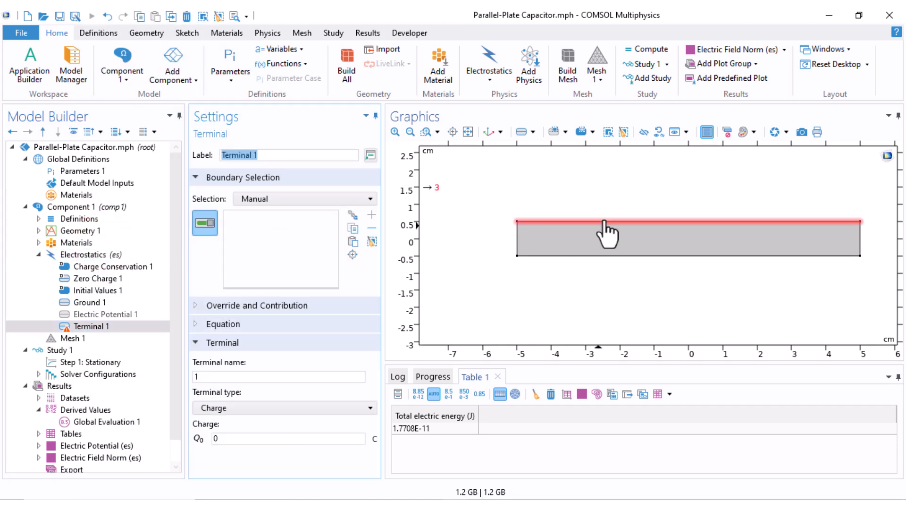
left_click(605, 221)
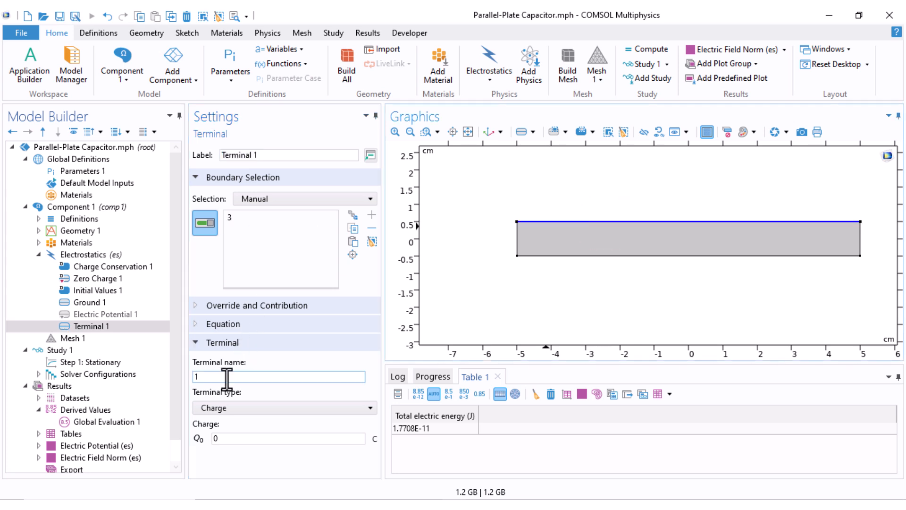
left_click(217, 411)
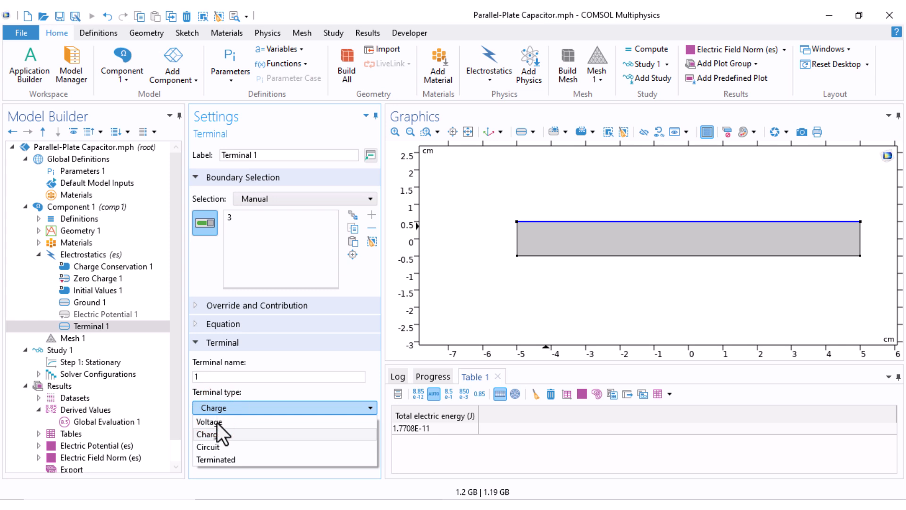
left_click(219, 424)
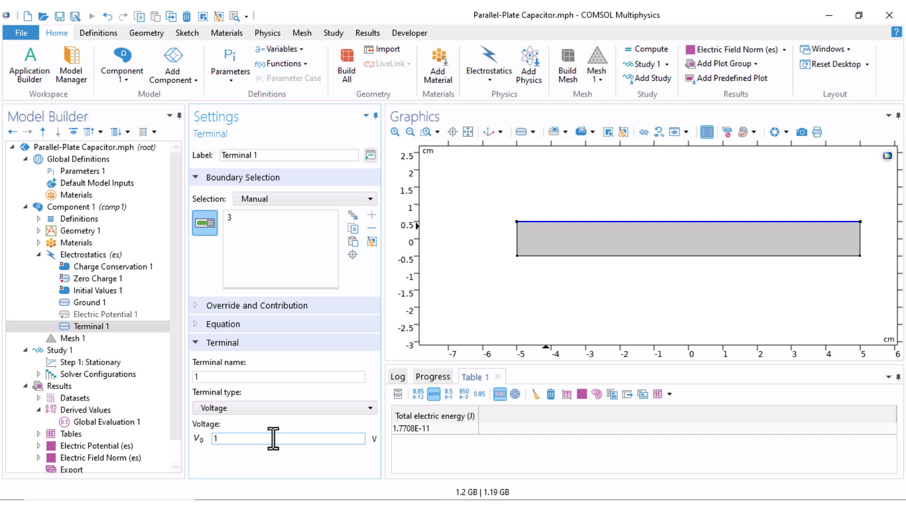
Step: Recompute Study 1 with the terminal condition and display the Electric Field Norm plot group
left_click(72, 350)
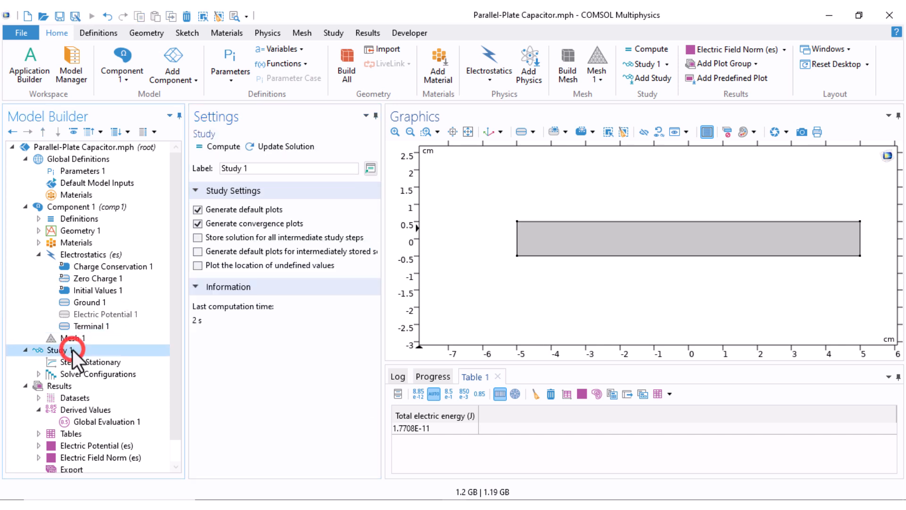
left_click(205, 147)
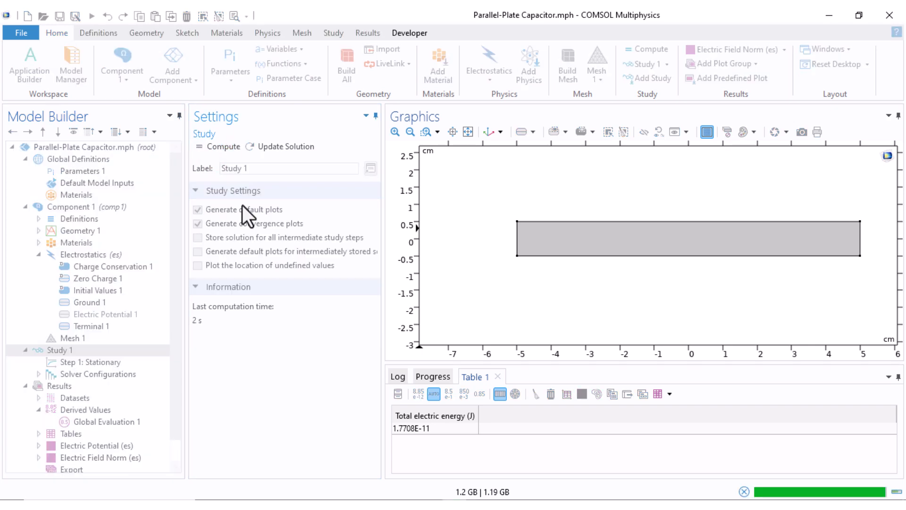
left_click_drag(174, 361, 112, 412)
left_click(40, 436)
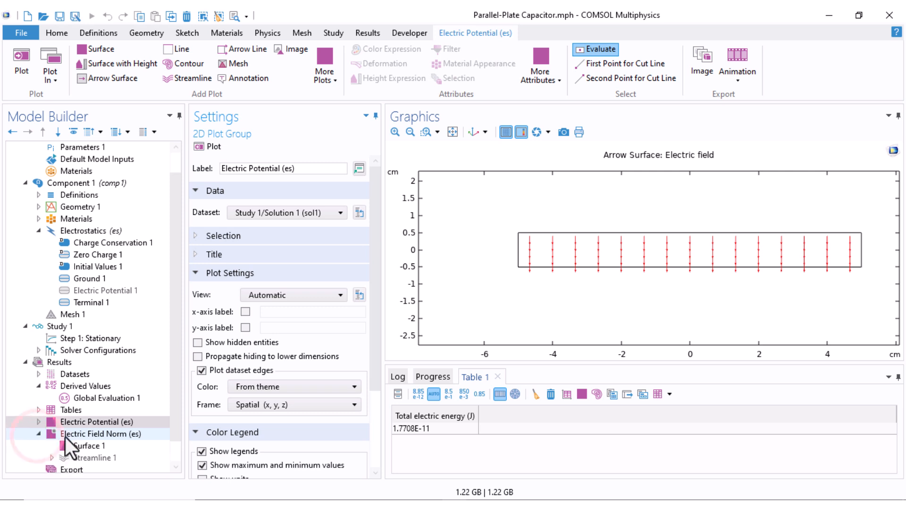
left_click(64, 435)
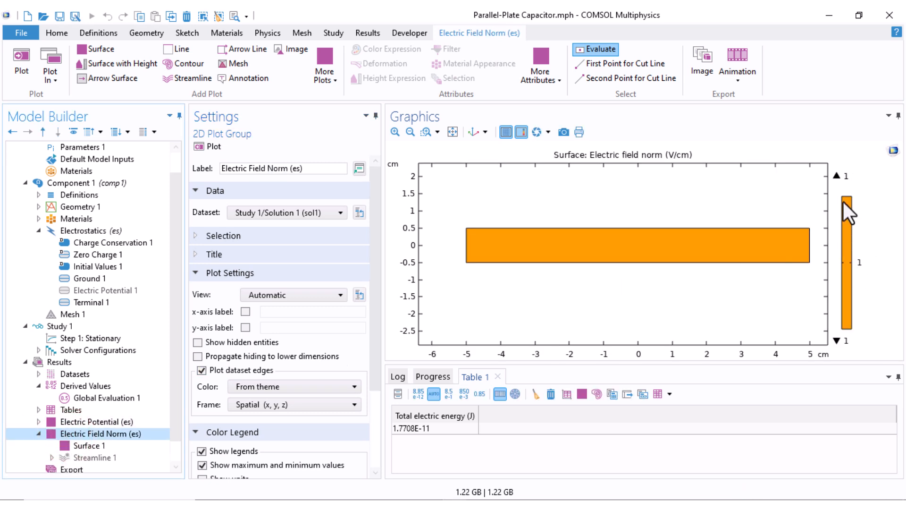
Step: Replace the Global Evaluation 1 expression with the Maxwell capacitance es.C11 and evaluate it
left_click(81, 398)
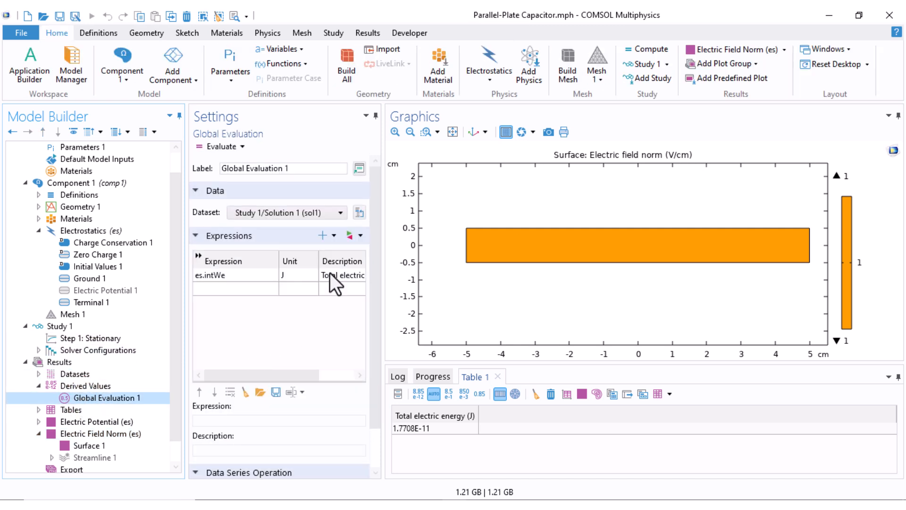
left_click(355, 240)
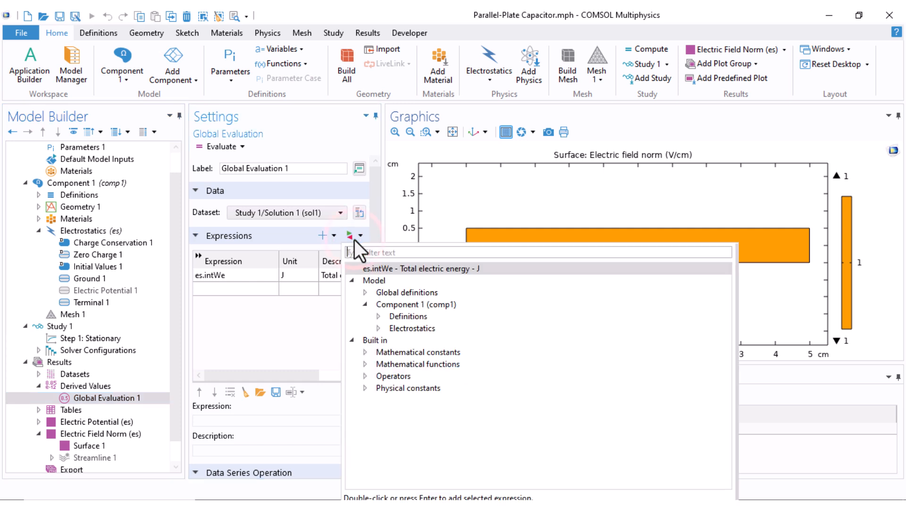
left_click(377, 331)
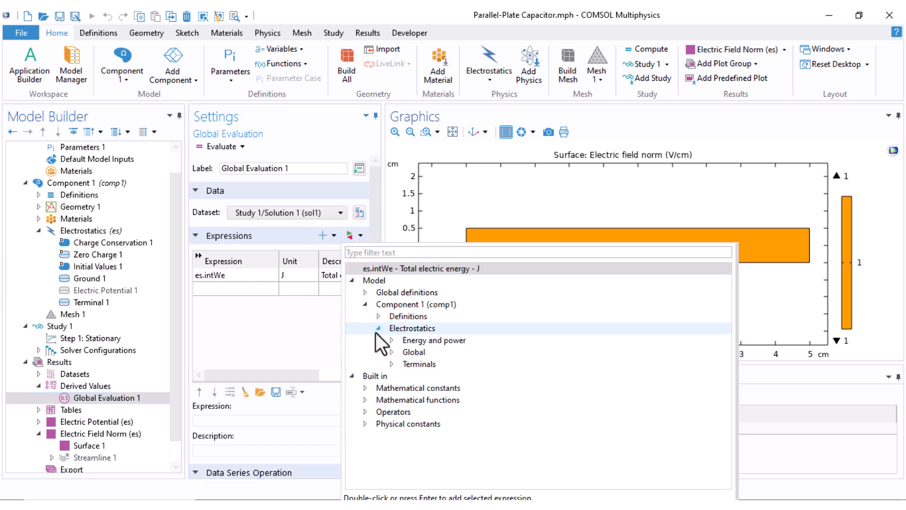
left_click(390, 366)
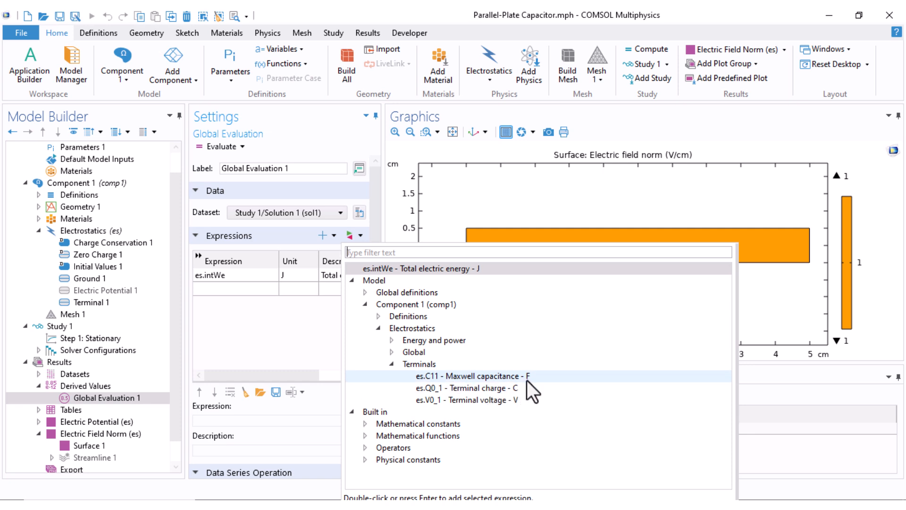
double_click(446, 375)
left_click(446, 376)
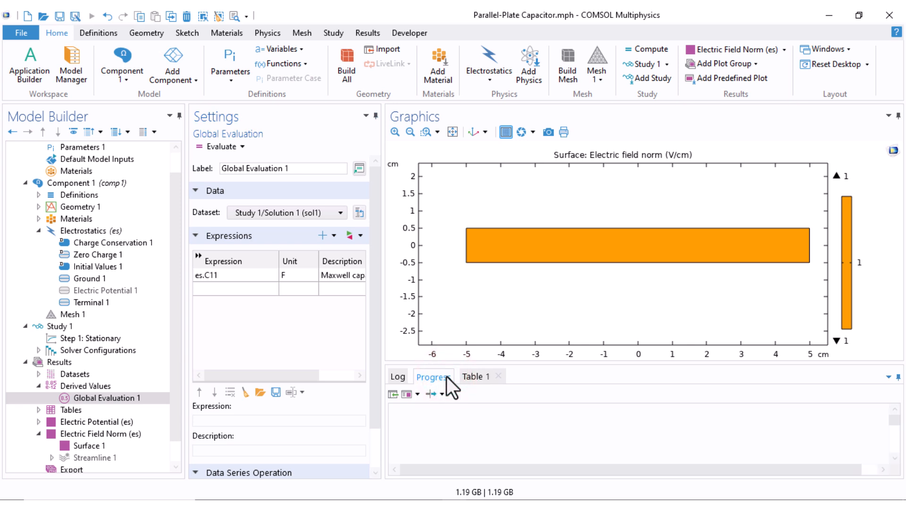
left_click(213, 146)
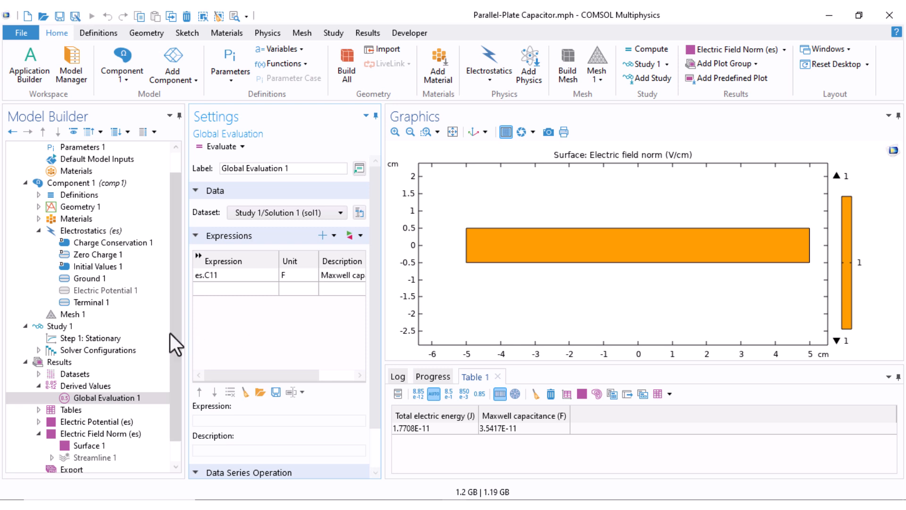
Step: Add a Cut Line 2D dataset under the results' Datasets, with 1 cm as the x coordinate of Point 2
left_click(52, 373)
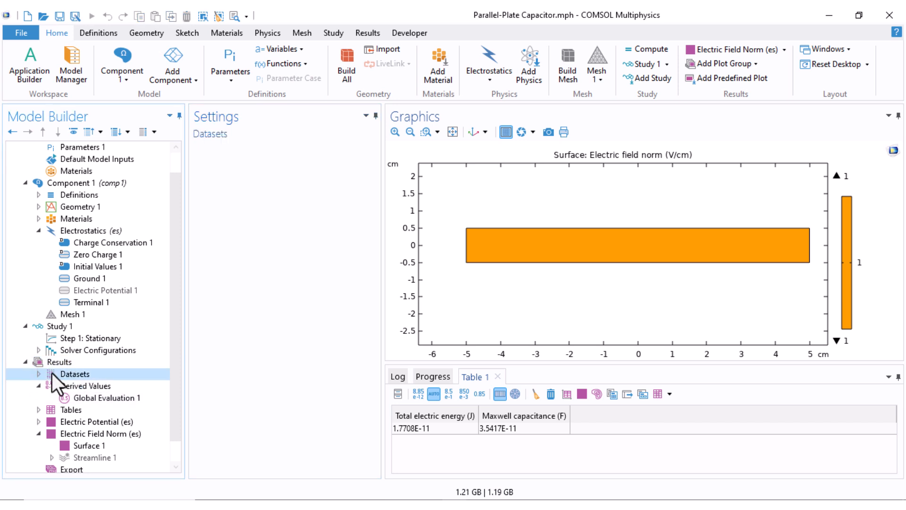
right_click(52, 373)
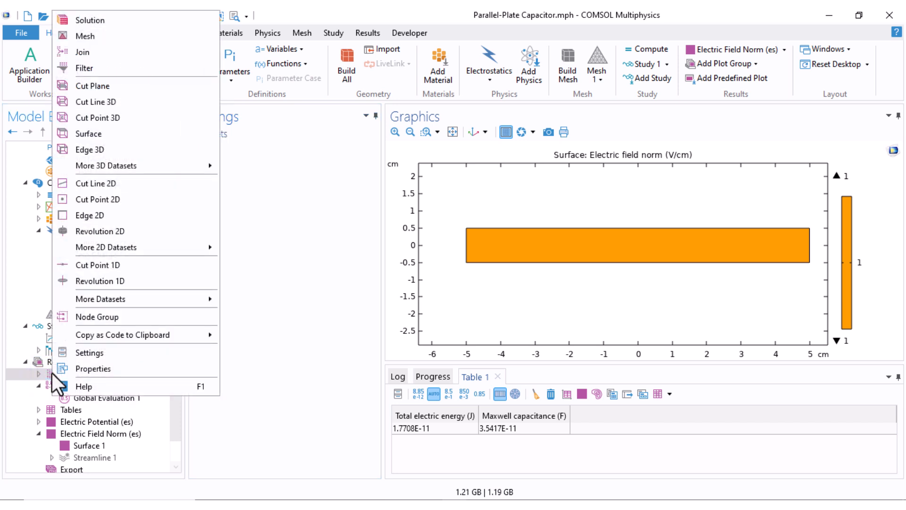
left_click(80, 184)
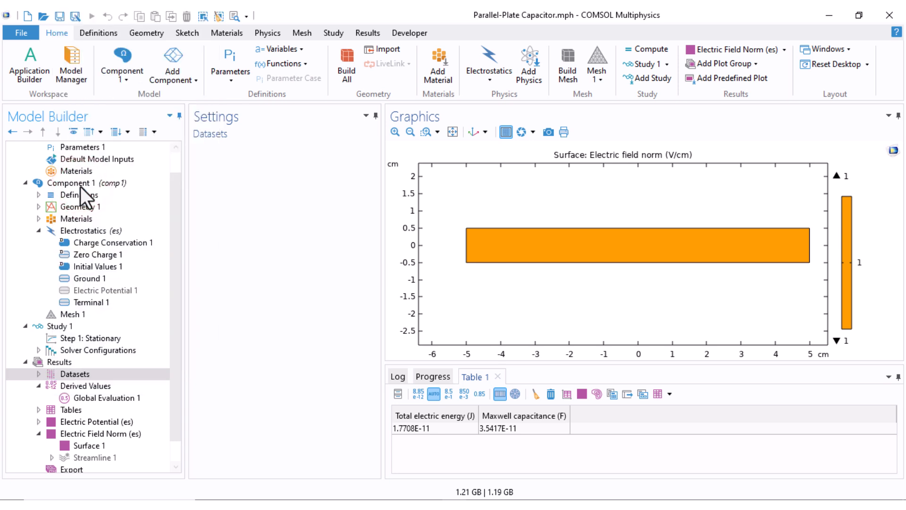
left_click(261, 303)
key("BackSpace")
type("1")
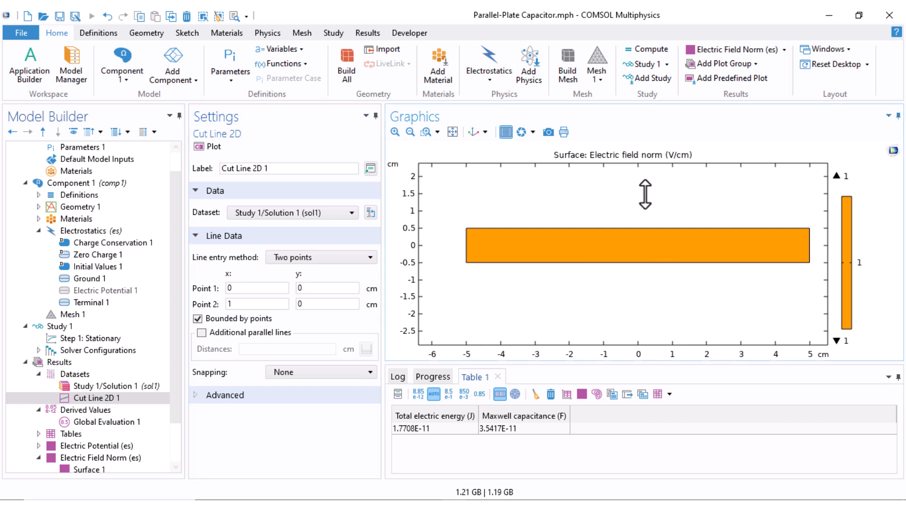
Step: Define the cut line between the plates from (0, -0.5) to (0, 0.5) cm and plot it
scroll(642, 245, "up", 4)
mouse_move(598, 226)
left_mouse_down()
mouse_move(613, 265)
mouse_move(595, 240)
left_mouse_up()
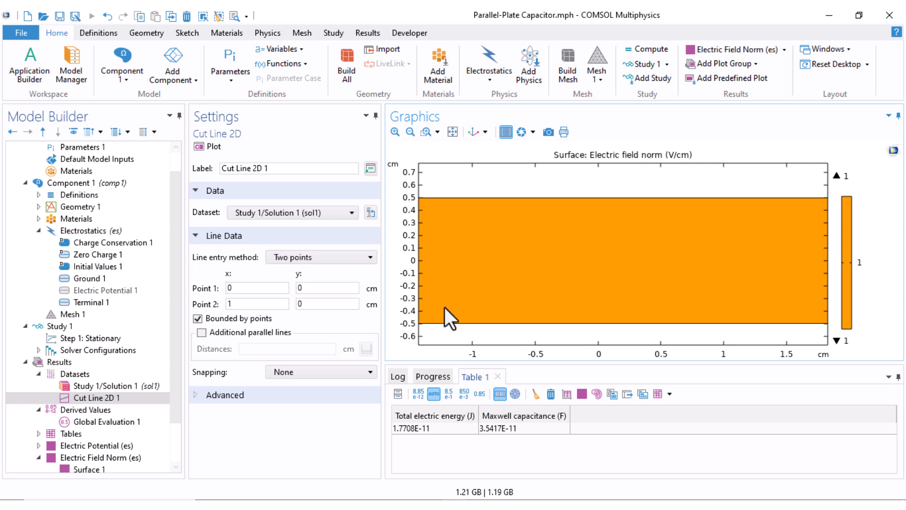
left_click(312, 288)
key("BackSpace")
type("-0.5")
double_click(239, 305)
type("0")
key("Tab")
type("+0.5")
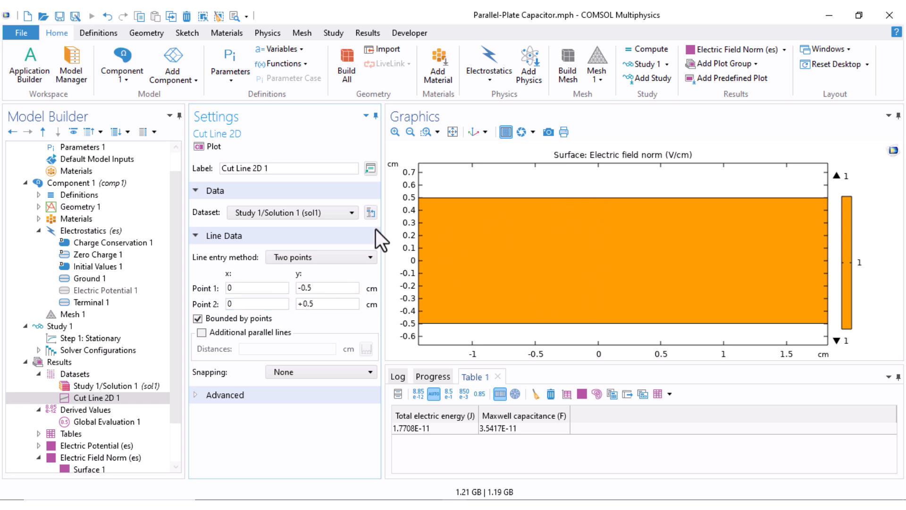
left_click(205, 147)
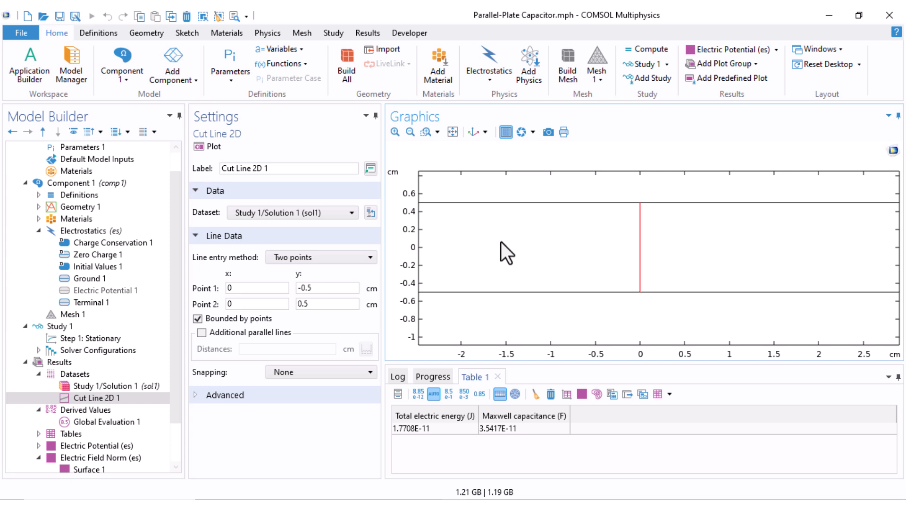
Step: Add a 1D Plot Group to the results and insert a Line Graph in it
right_click(58, 362)
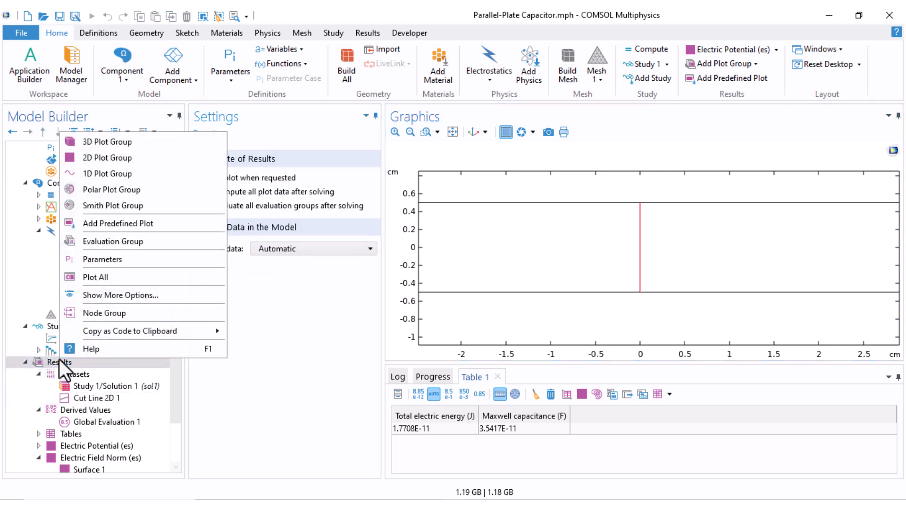
left_click(92, 172)
right_click(75, 434)
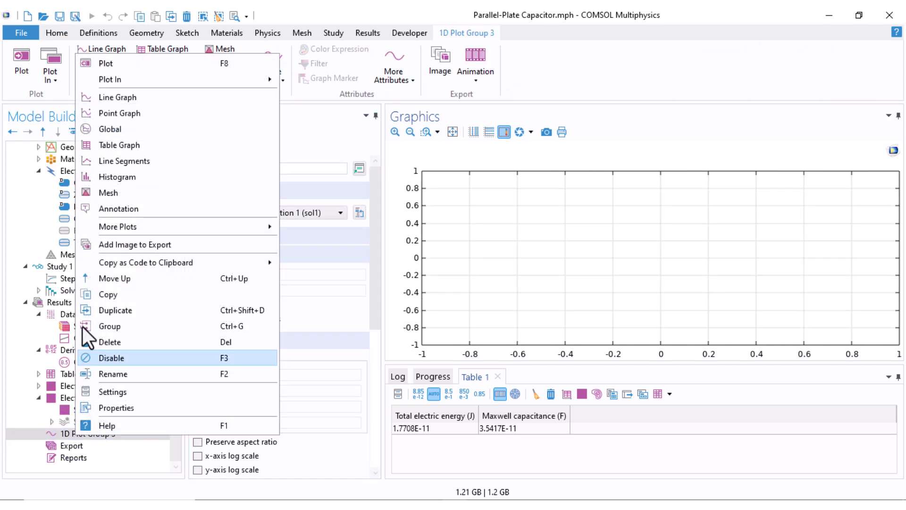
left_click(120, 98)
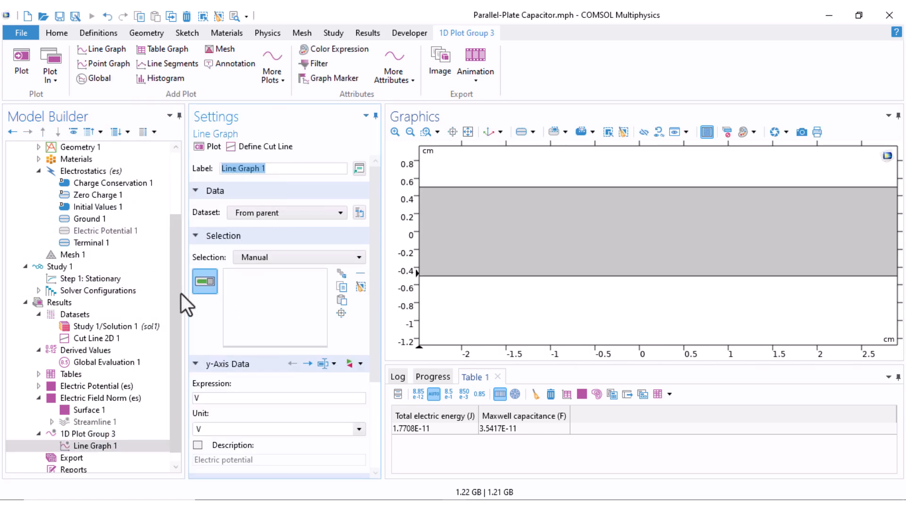
Step: Set the 1D plot group's dataset to Cut Line 2D 1 and plot the electric potential V against arc length in Line Graph 1
left_click(89, 421)
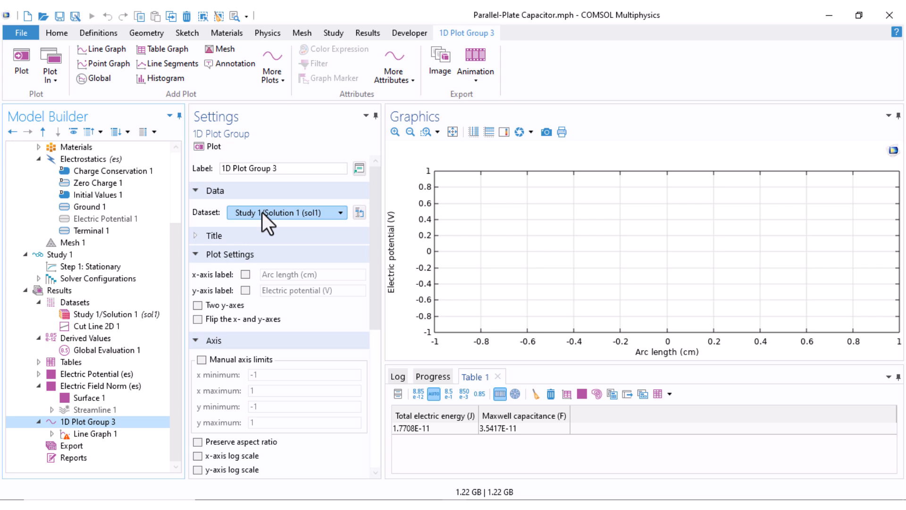
left_click(292, 213)
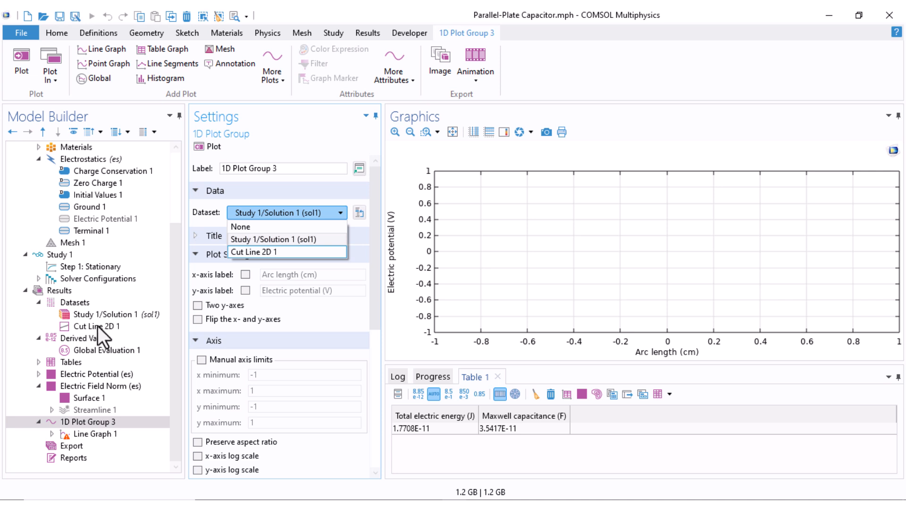
left_click(255, 253)
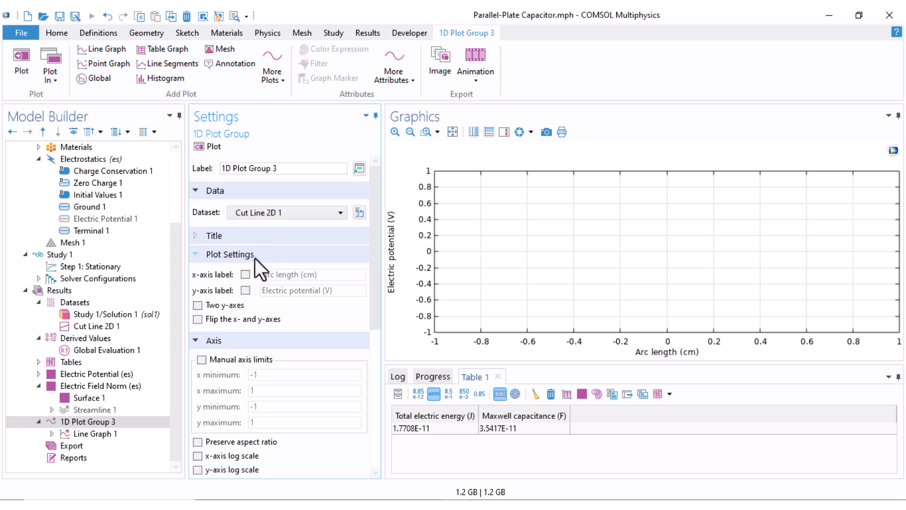
left_click(100, 435)
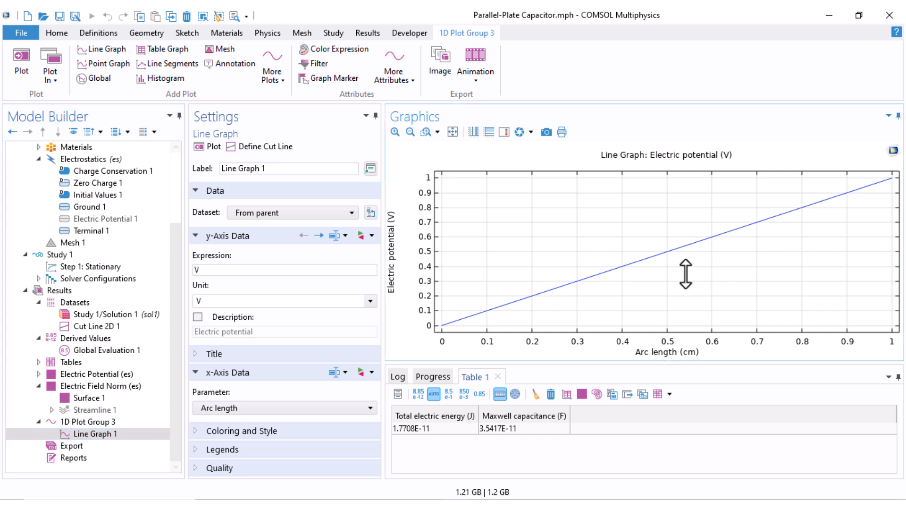
left_click_drag(566, 364, 551, 420)
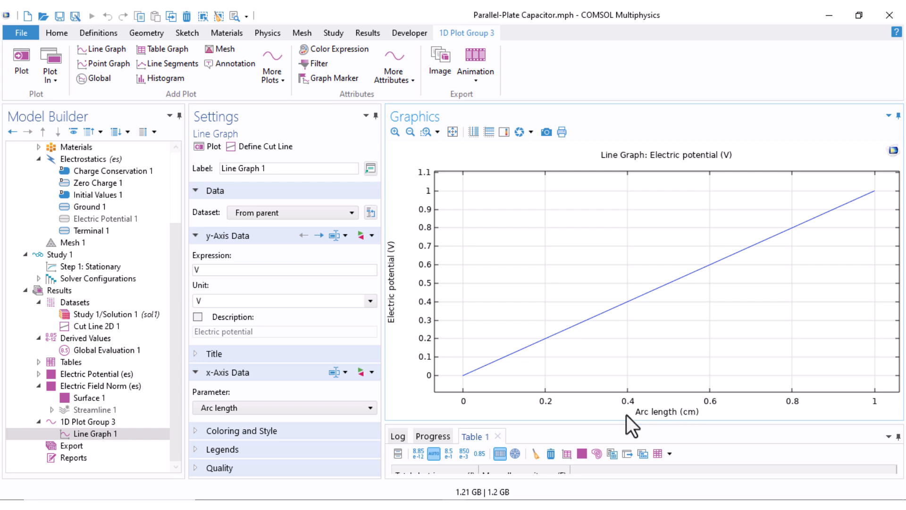
Step: Inspect the cut line dataset in the graphics, from the lower plate up to the upper plate
left_click(103, 326)
scroll(636, 321, "up", 3)
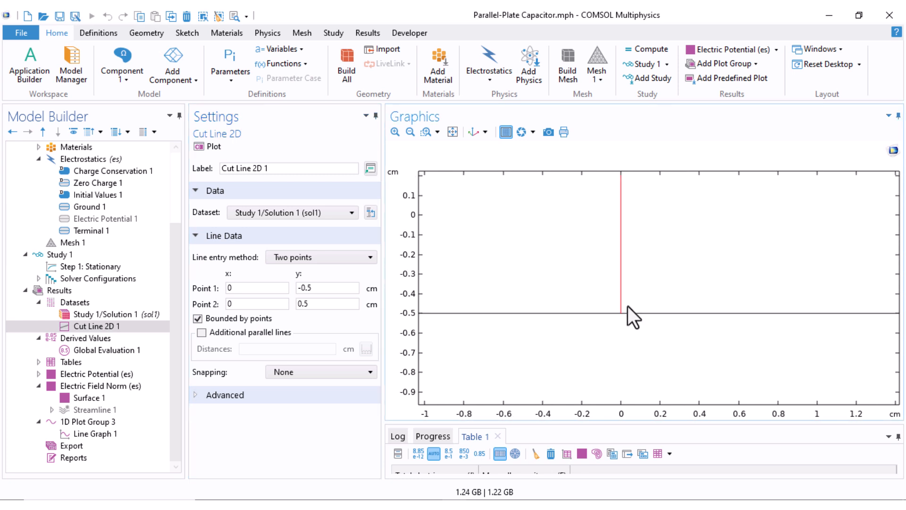
right_click_drag(648, 233, 591, 294)
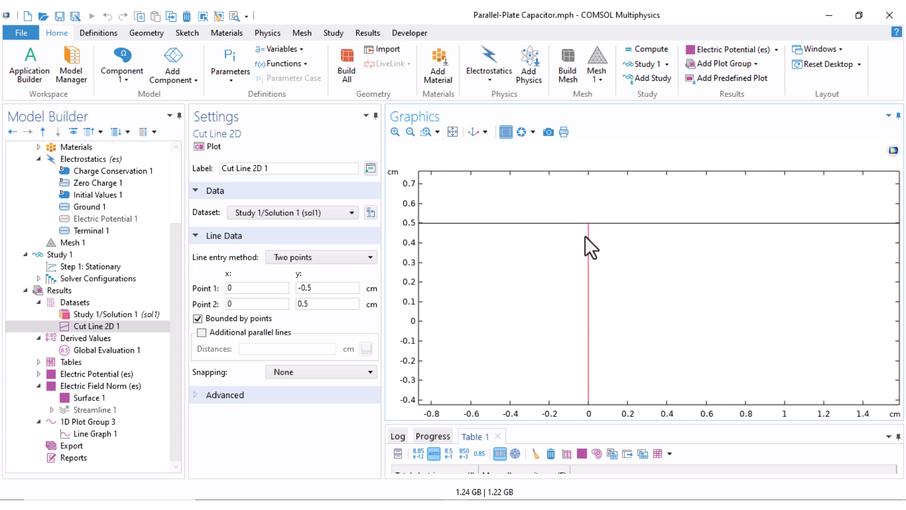
right_click_drag(623, 326, 629, 253)
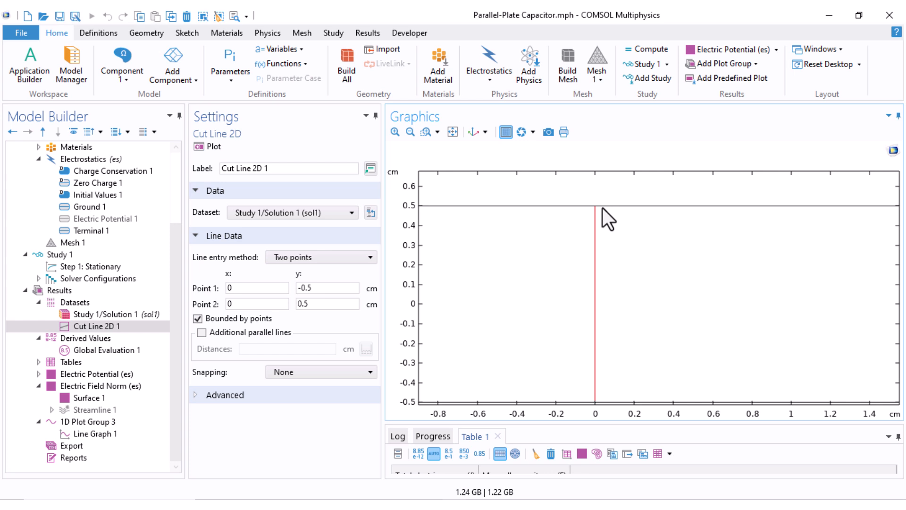
right_click_drag(602, 208, 611, 255)
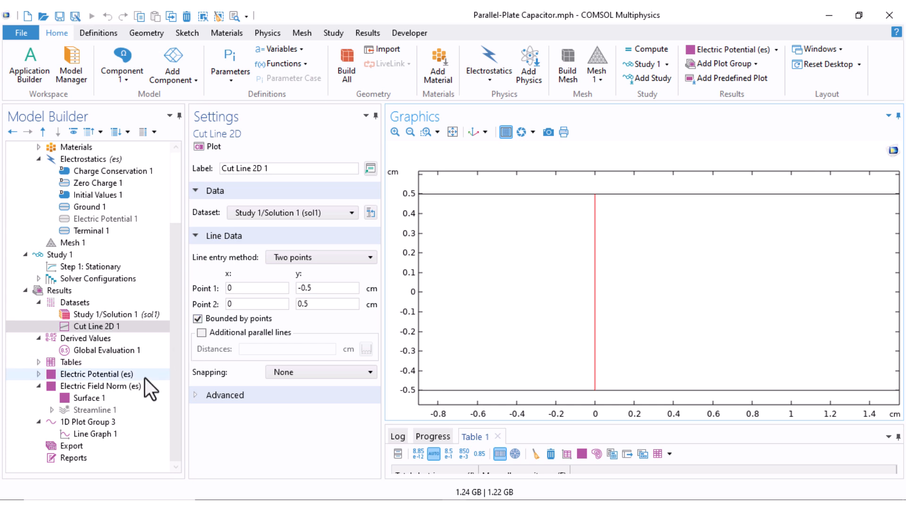
Step: Set Line Graph 1's x-axis parameter to an expression using the y-coordinate (y) and replot the potential
left_click(112, 435)
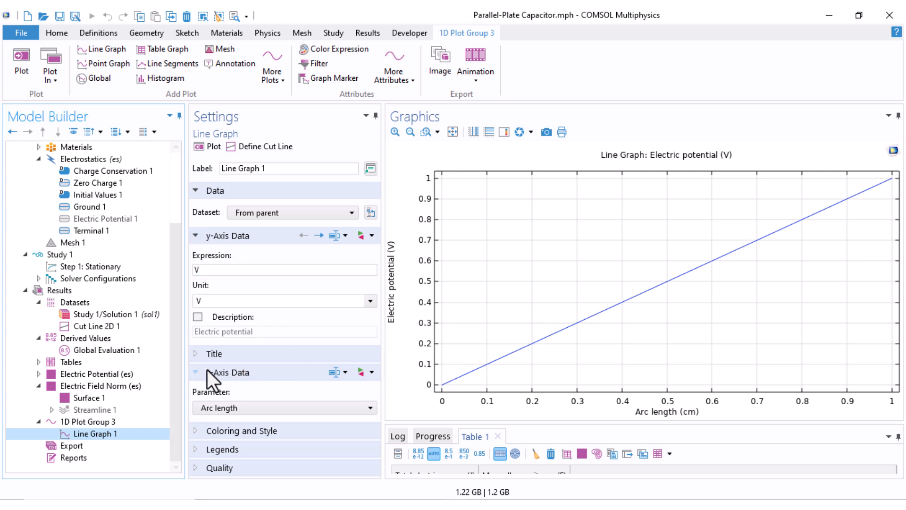
left_click(244, 408)
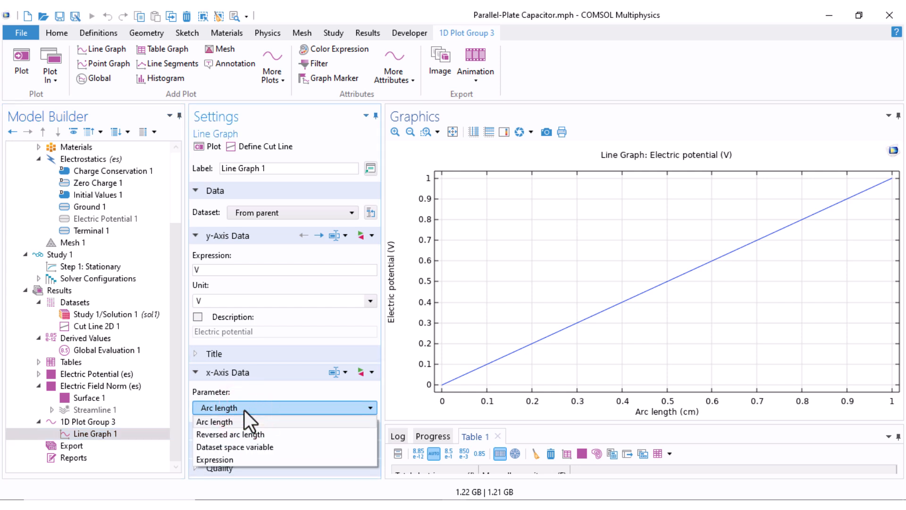
left_click(231, 457)
scroll(365, 344, "down", 1)
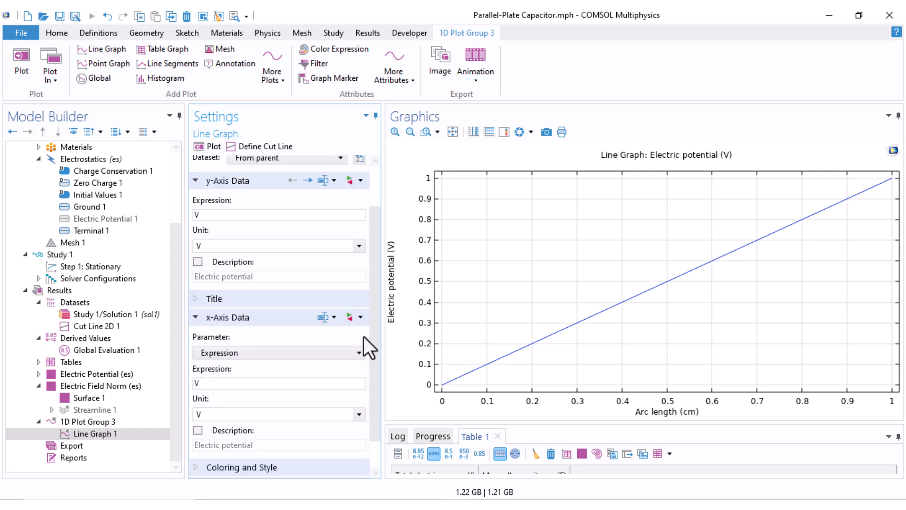
left_click(361, 318)
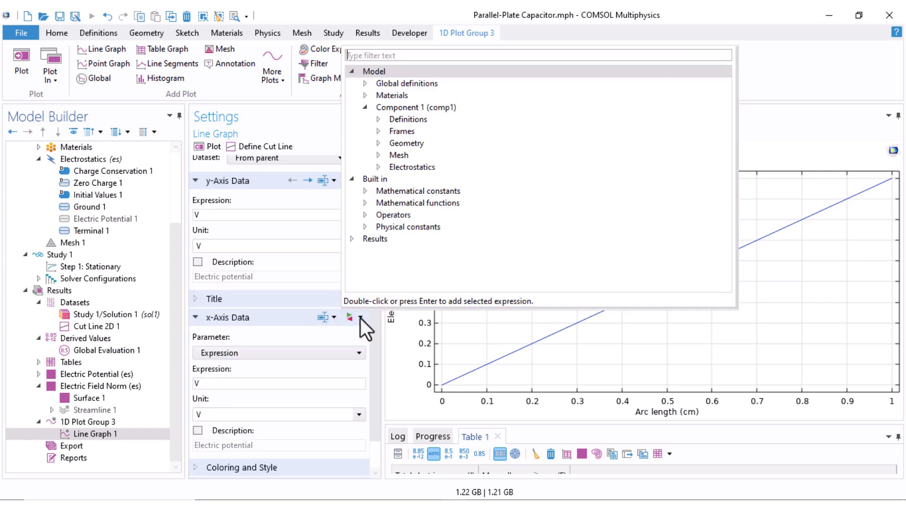
left_click(378, 144)
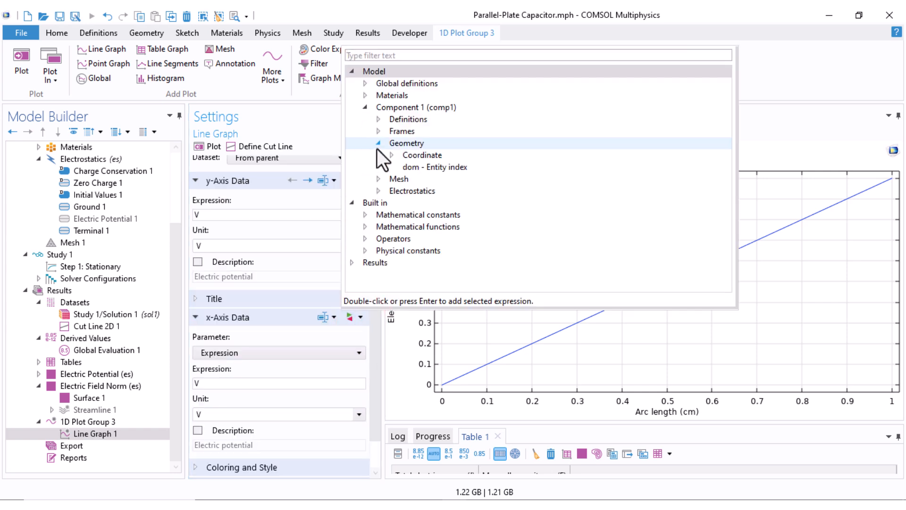
left_click(391, 156)
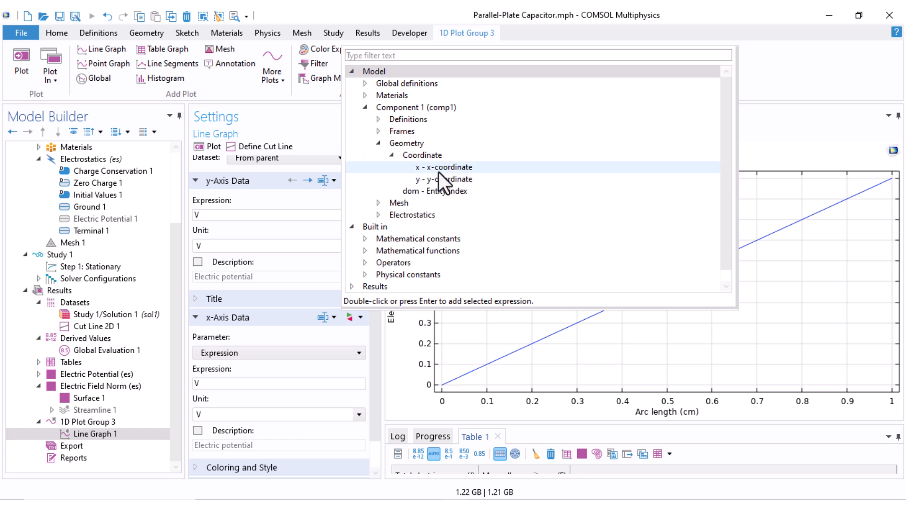
double_click(450, 180)
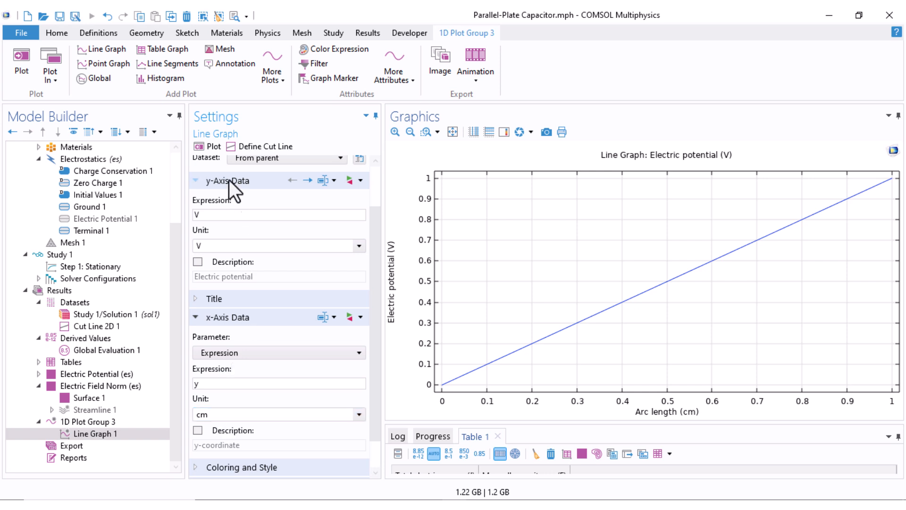
left_click(212, 146)
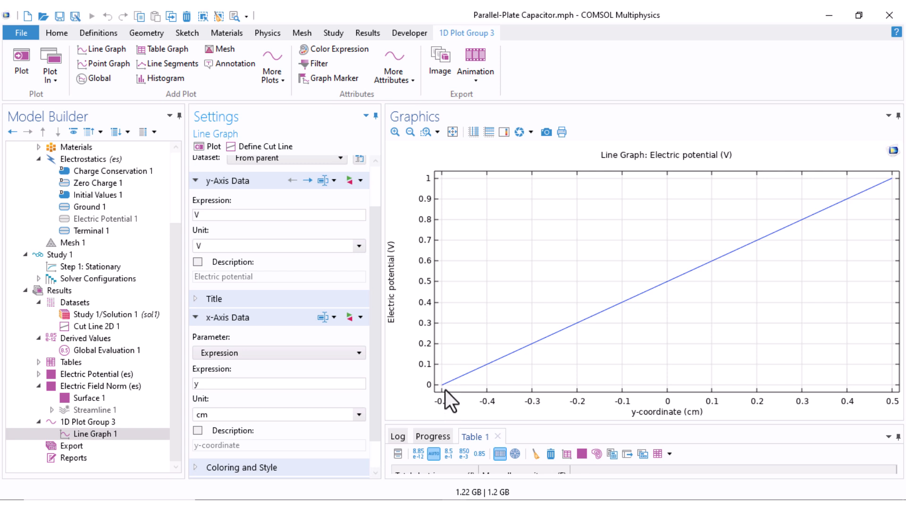
mouse_move(761, 345)
left_mouse_down()
mouse_move(723, 336)
mouse_move(756, 339)
left_mouse_up()
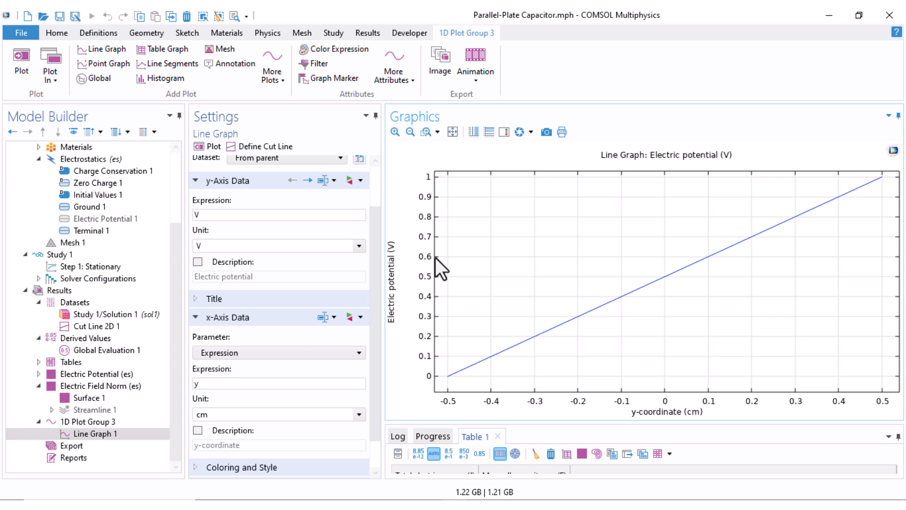
Step: Change Line Graph 1's y-axis expression to the electric field norm es.normE in V/cm and plot it
left_click(355, 182)
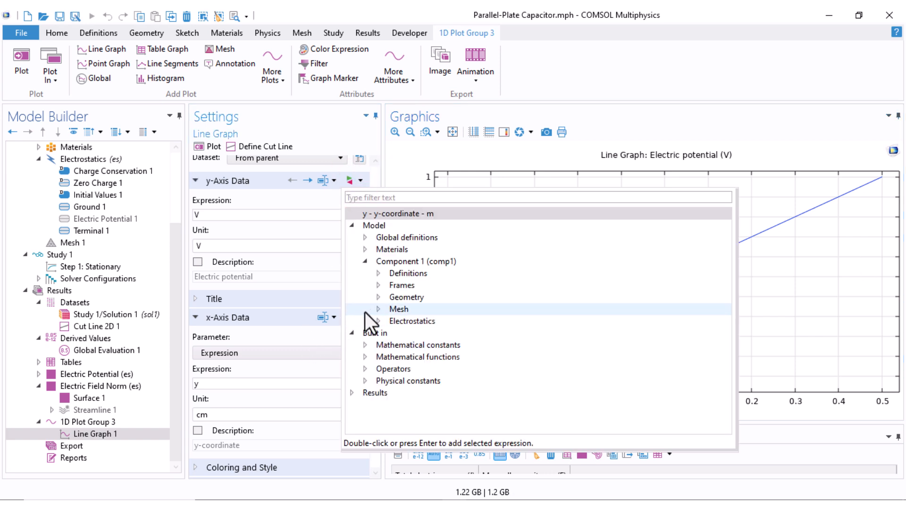
left_click(377, 321)
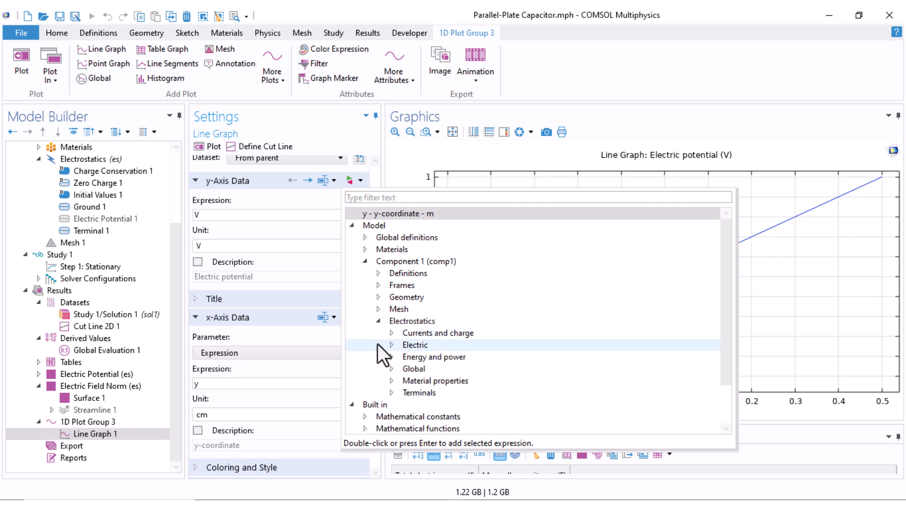
left_click(390, 346)
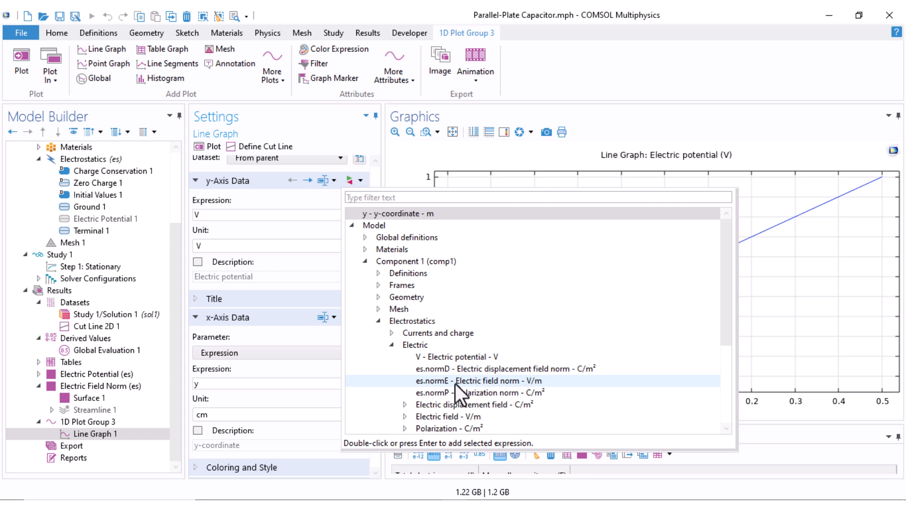
double_click(517, 387)
left_click(207, 245)
type("V/cm")
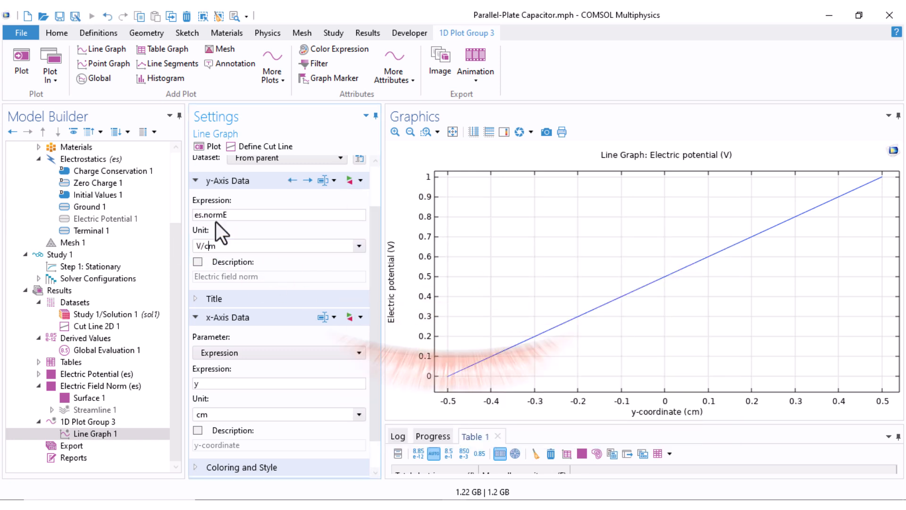
left_click(209, 147)
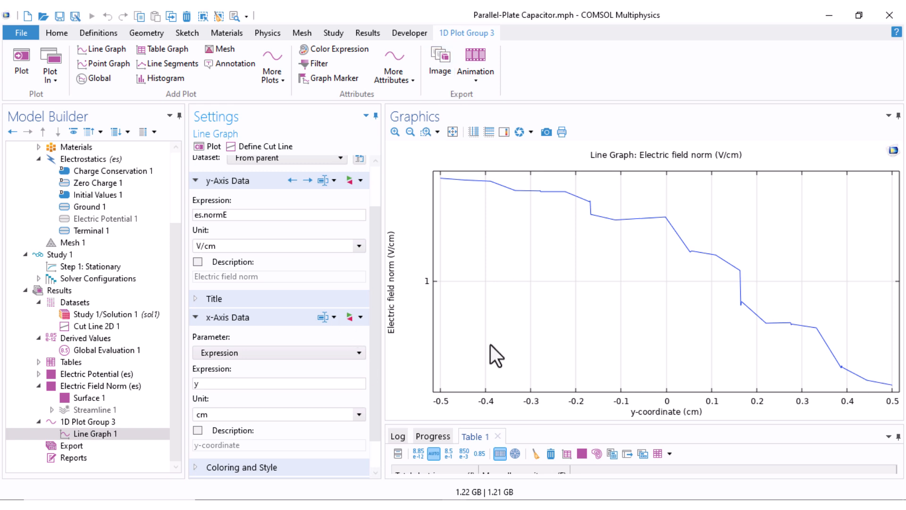
Step: Plot the 1D plot group with manual y limits of 0.95 and 1.05, and return it to automatic axis limits
scroll(466, 223, "down", 2)
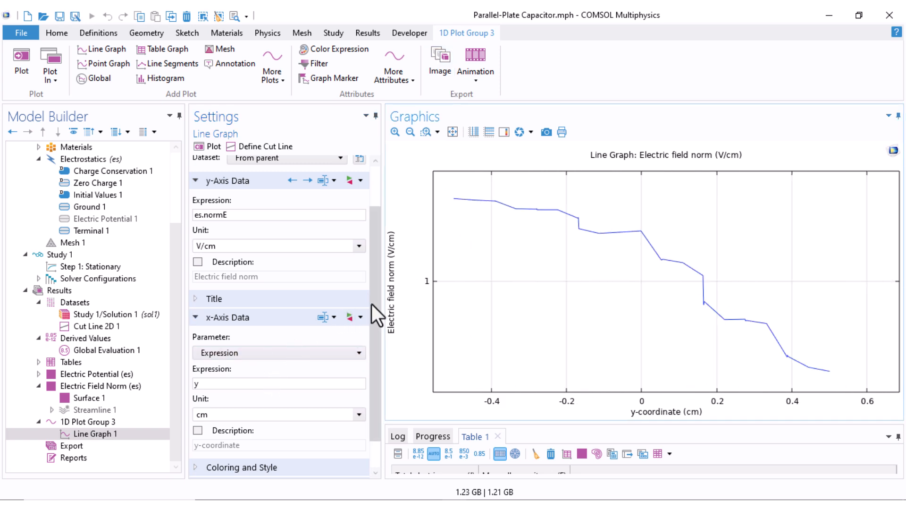
scroll(378, 323, "down", 2)
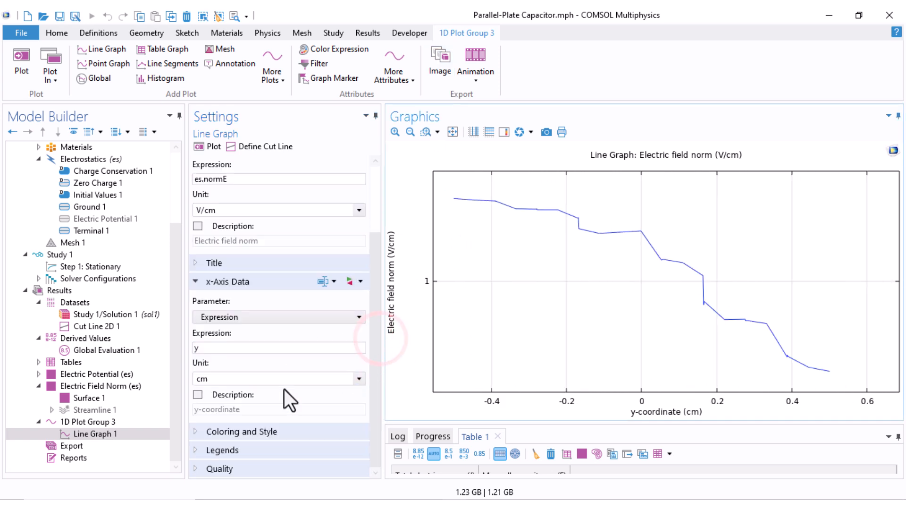
left_click(90, 422)
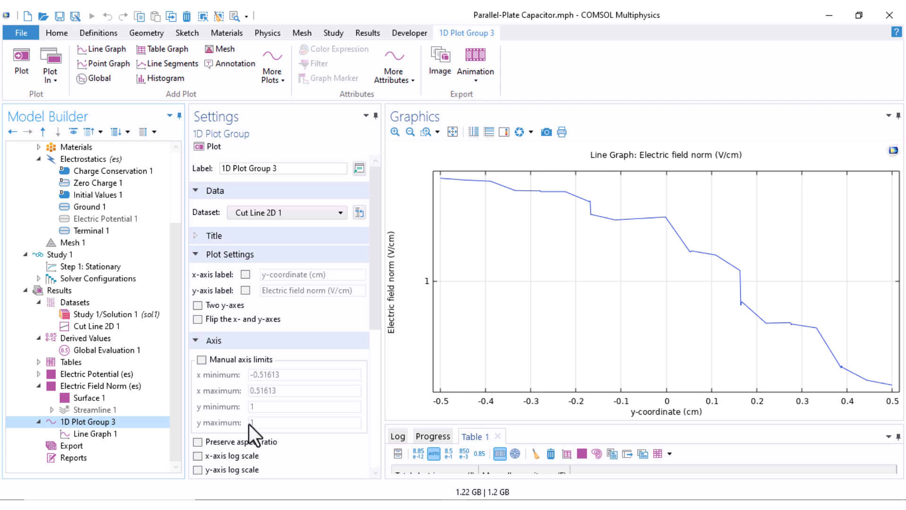
left_click(202, 360)
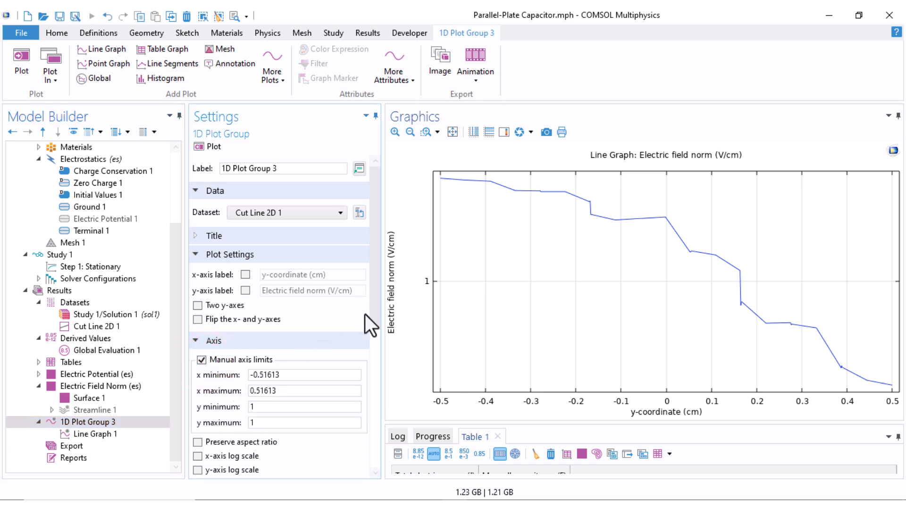
left_click(251, 407)
double_click(246, 406)
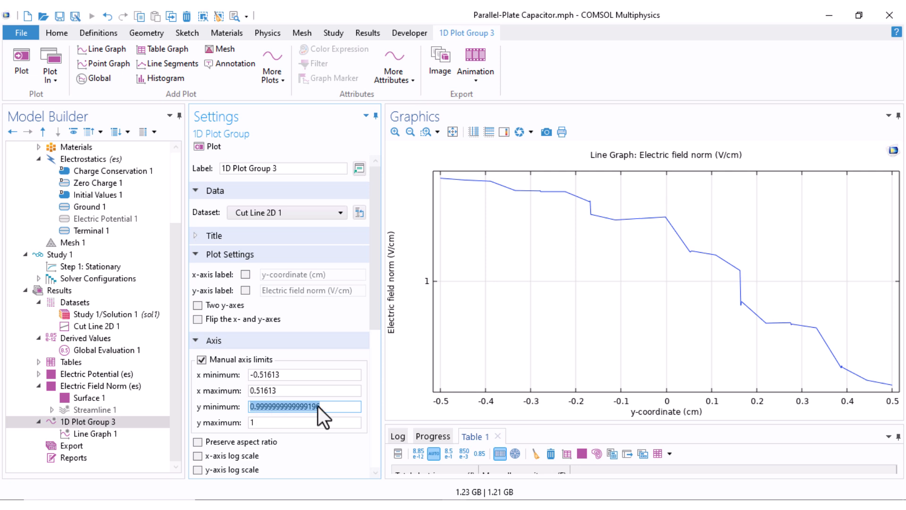
type("0.95")
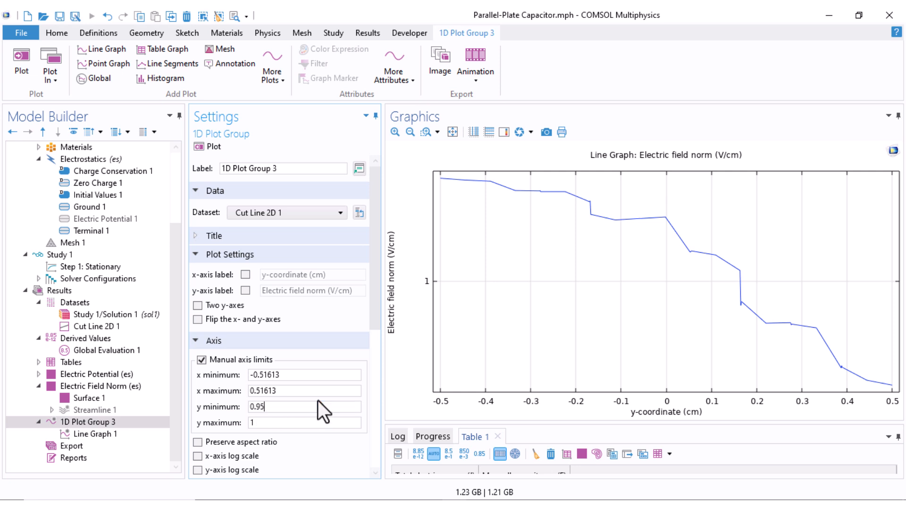
key("Tab")
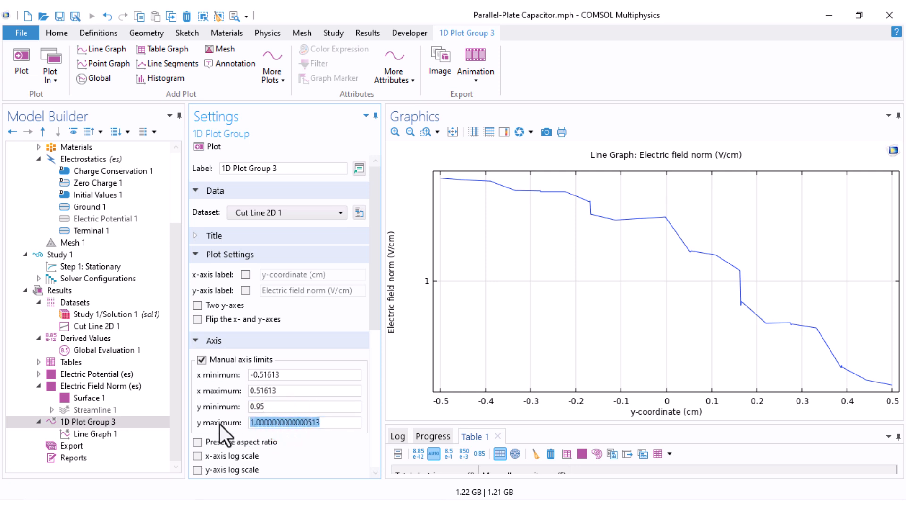
type("1.05")
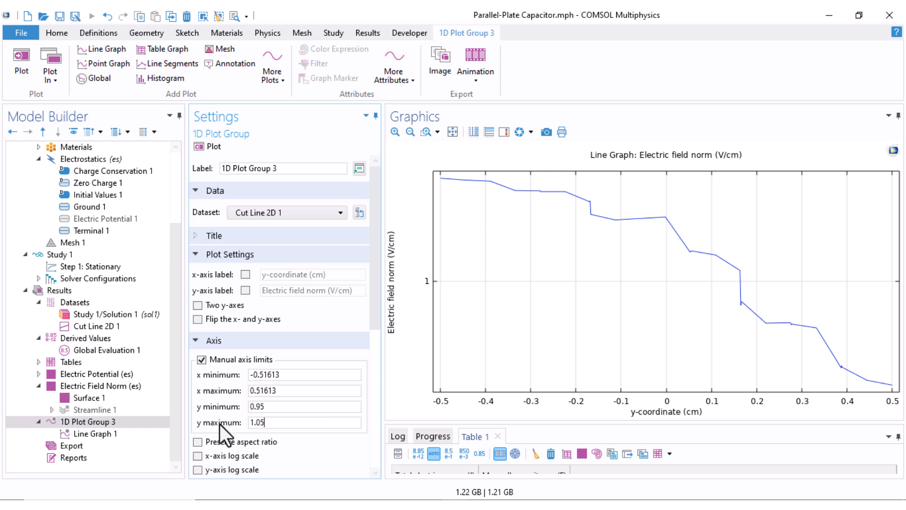
left_click(207, 146)
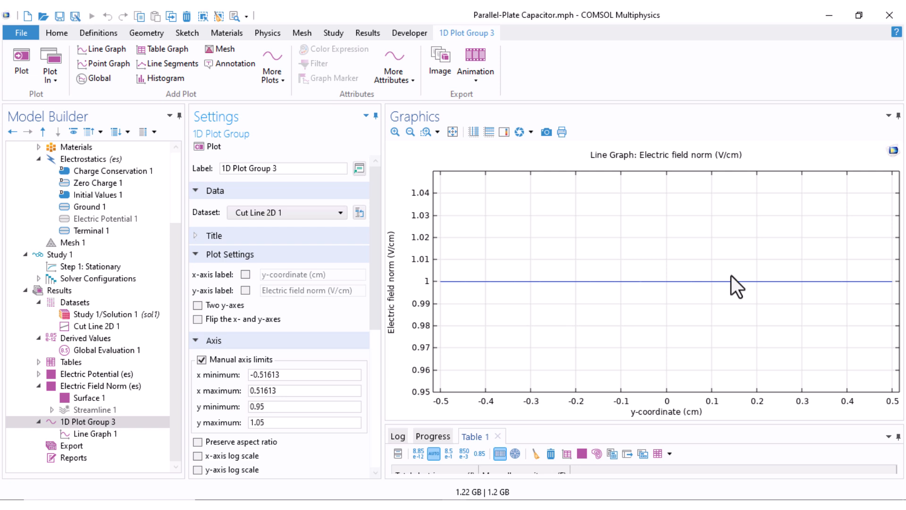
left_click(259, 357)
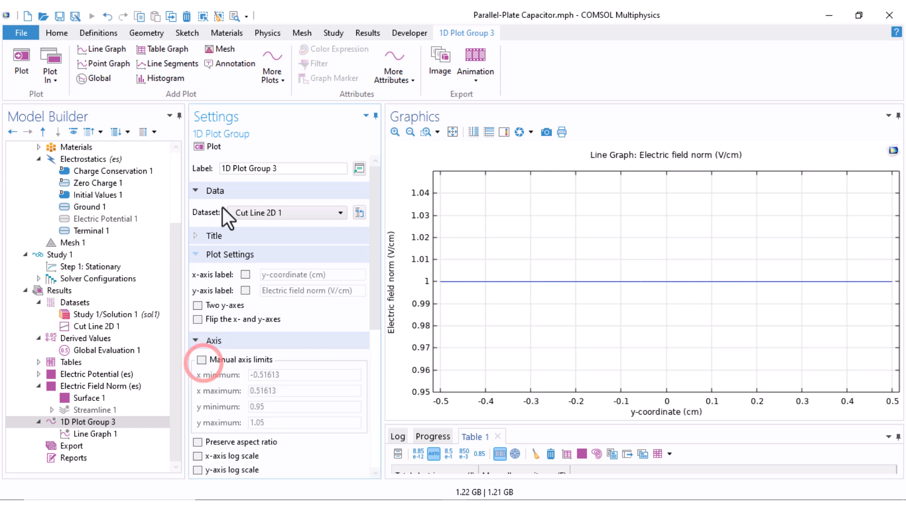
left_click(208, 145)
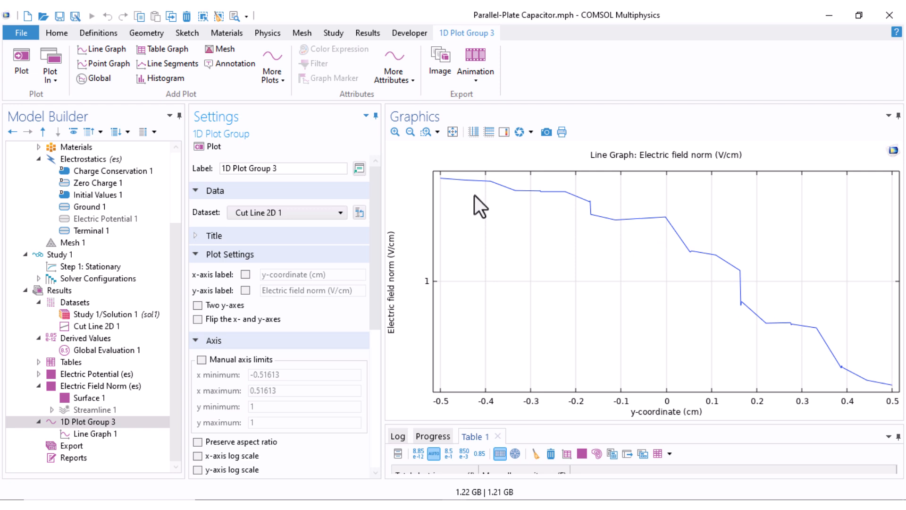
Step: Enable manual axis limits for the 1D plot group with y from 0.999 to 1.001 and replot
left_click(241, 360)
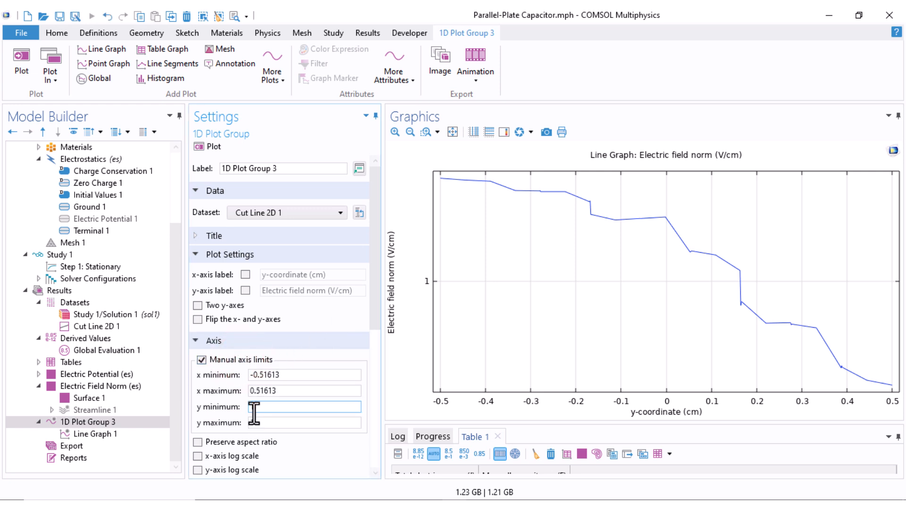
double_click(243, 409)
type("0.999")
double_click(260, 421)
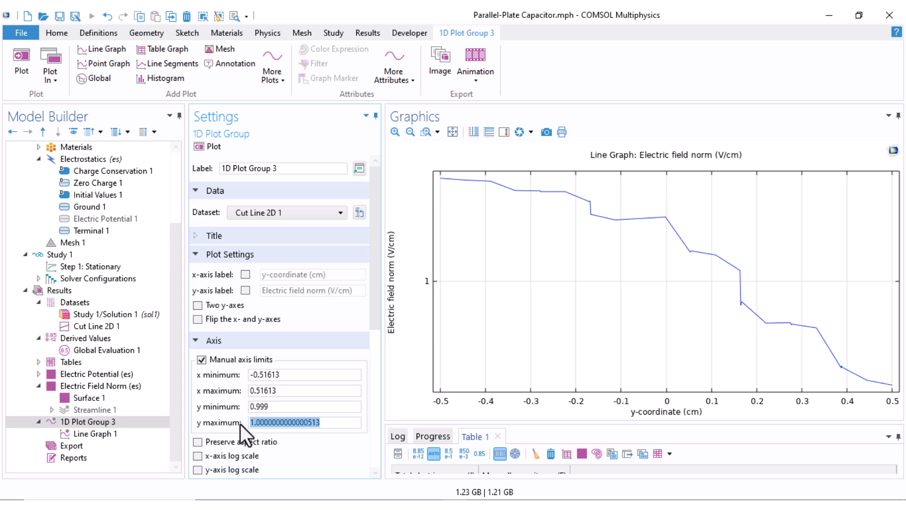
type("1.001")
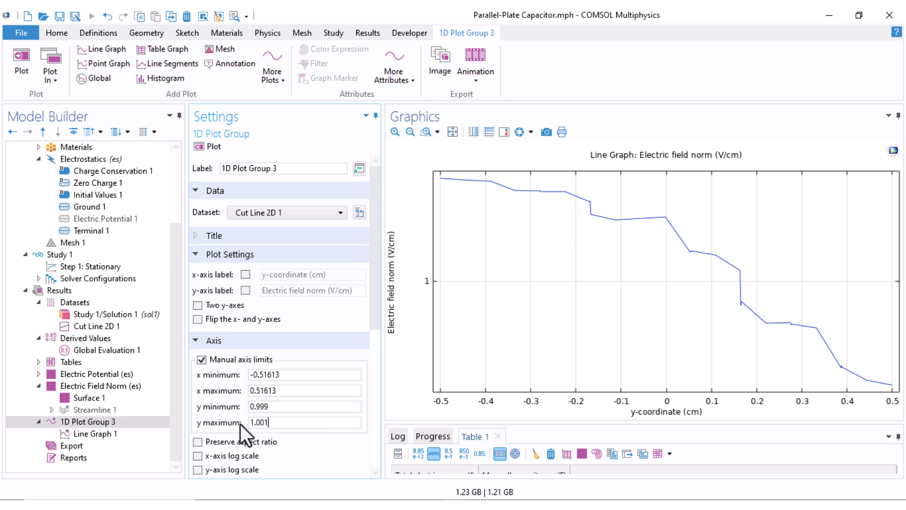
left_click(213, 147)
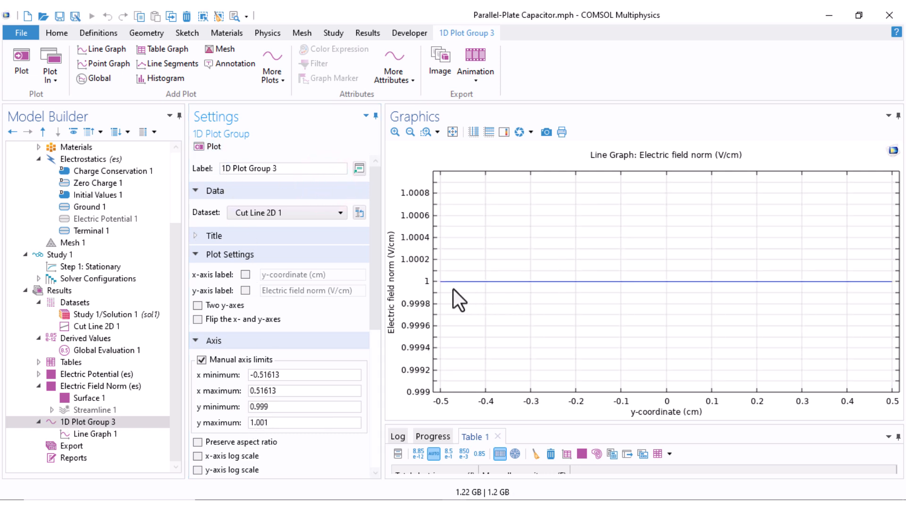